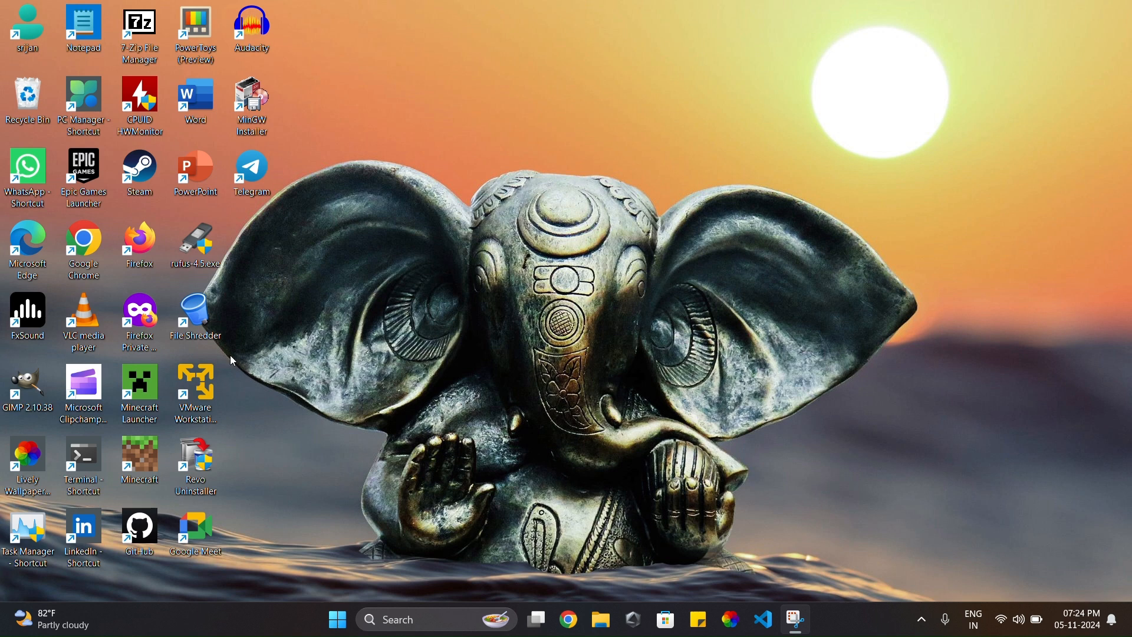
Step: Open Microsoft Edge, search for "vs studio code" and open the official Visual Studio Code website
{"action": "double_click", "coordinate": [29, 251]}
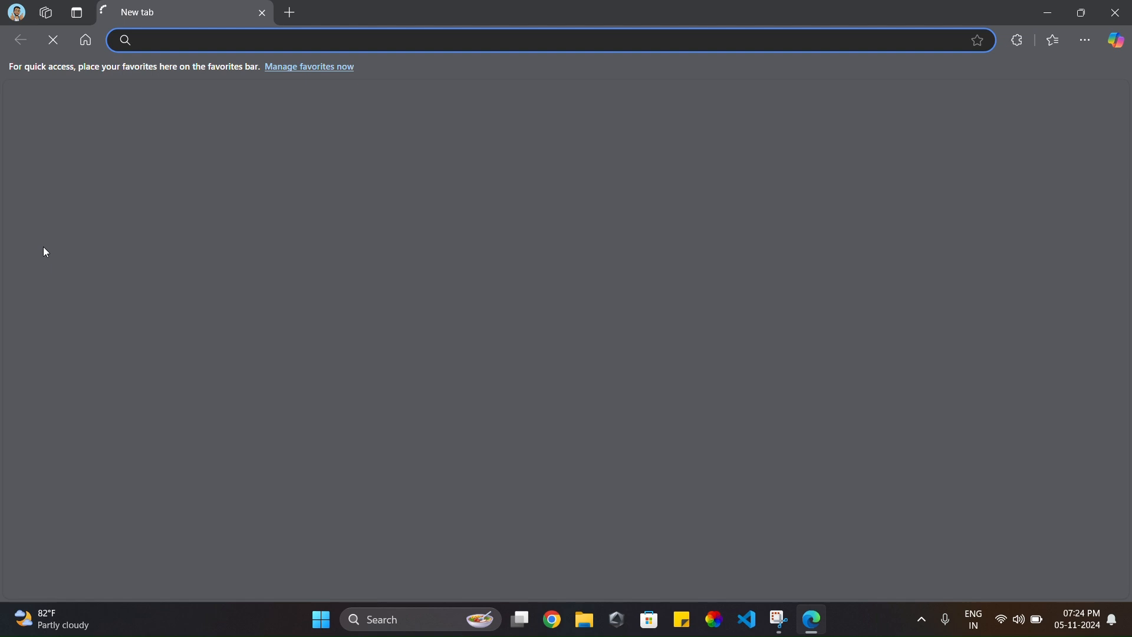
{"action": "type", "text": "vs"}
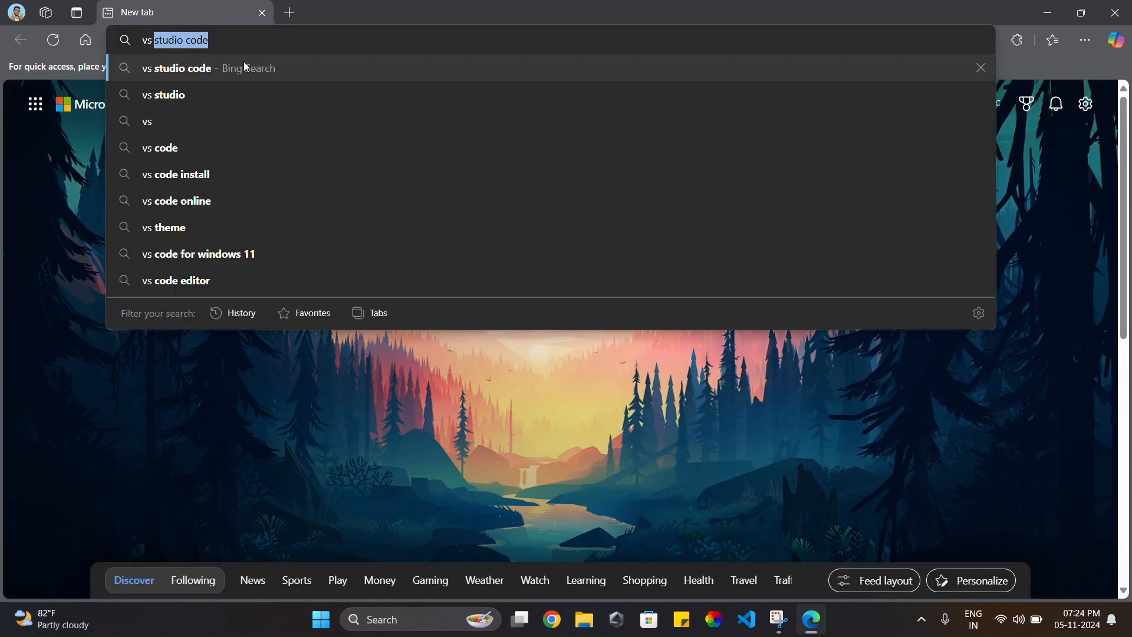
{"action": "left_click", "coordinate": [247, 68]}
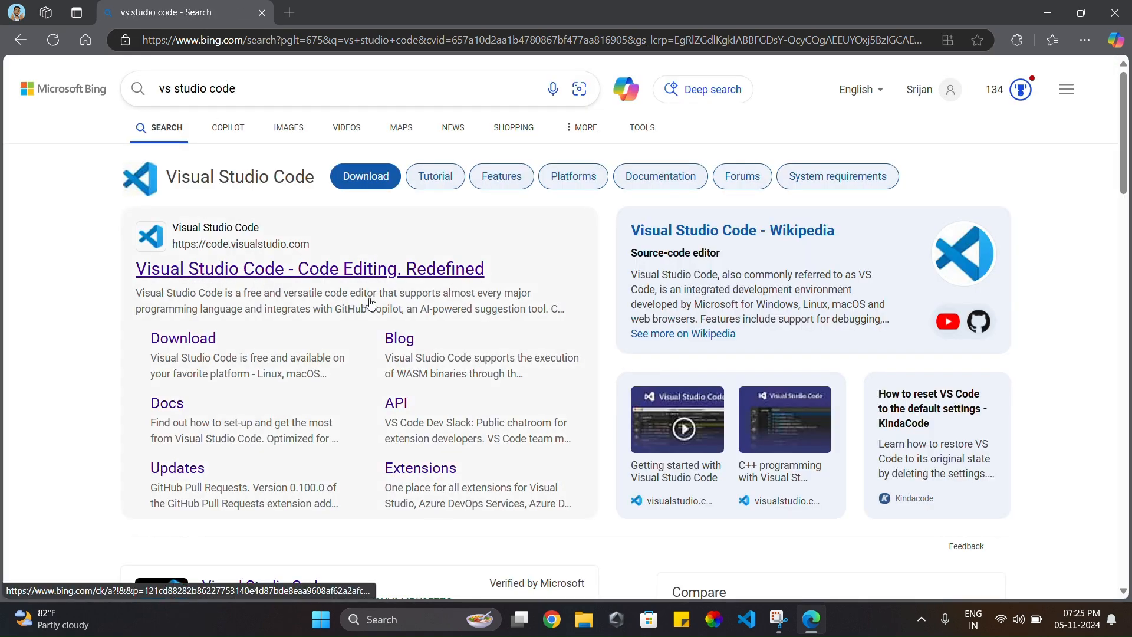
{"action": "left_click", "coordinate": [459, 271]}
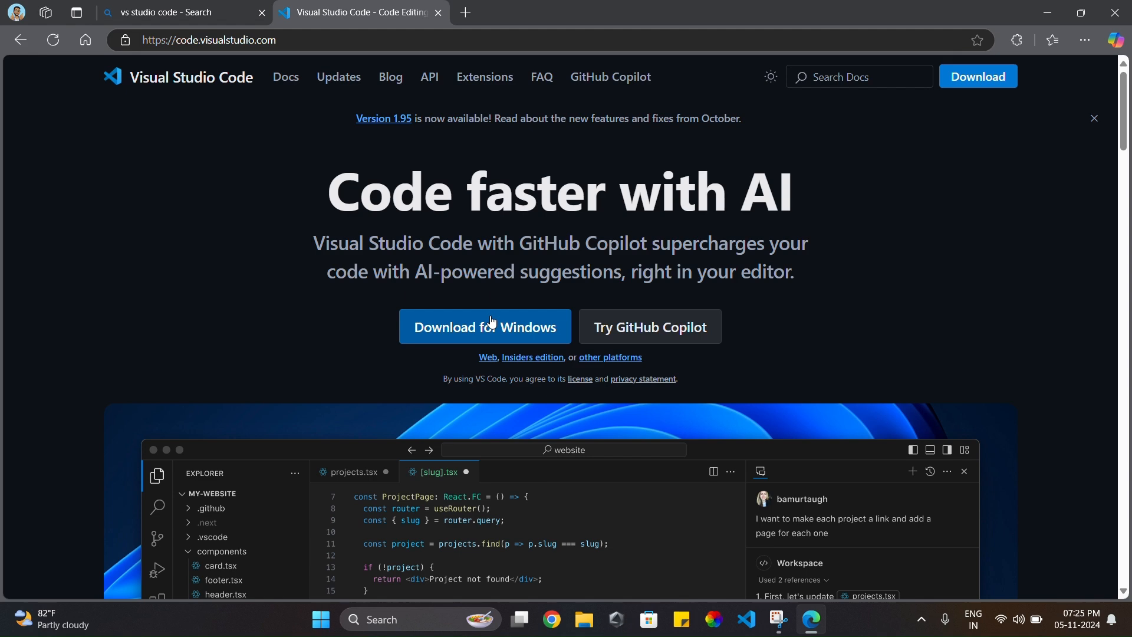
Step: Start the Visual Studio Code download for Windows, cancel it and minimize the browser
{"action": "left_click", "coordinate": [492, 321]}
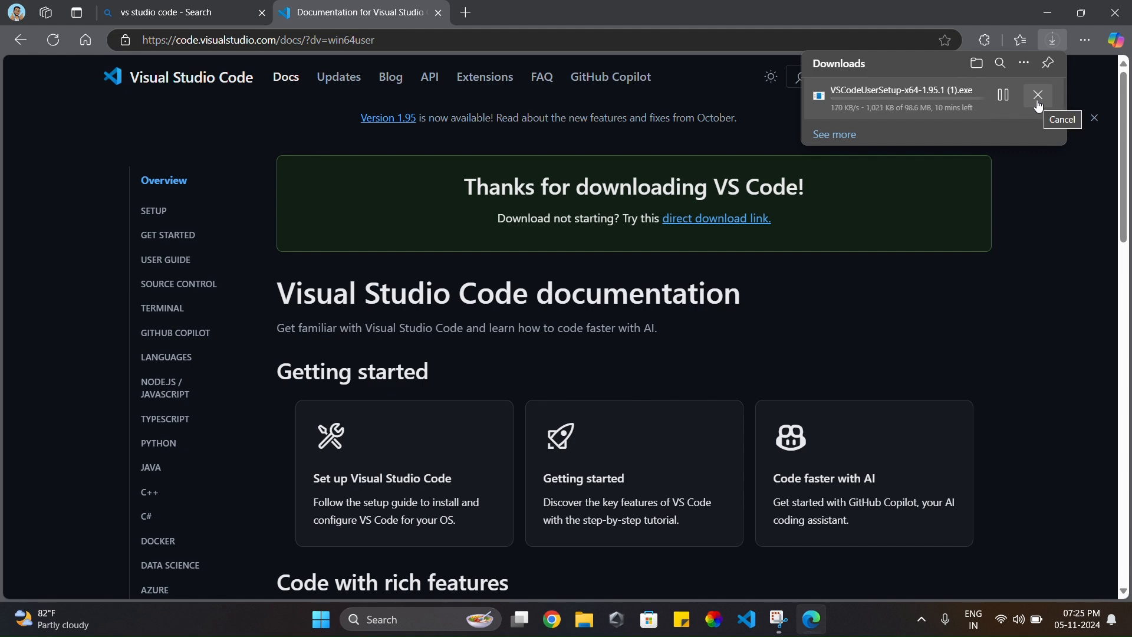
{"action": "left_click", "coordinate": [1039, 95]}
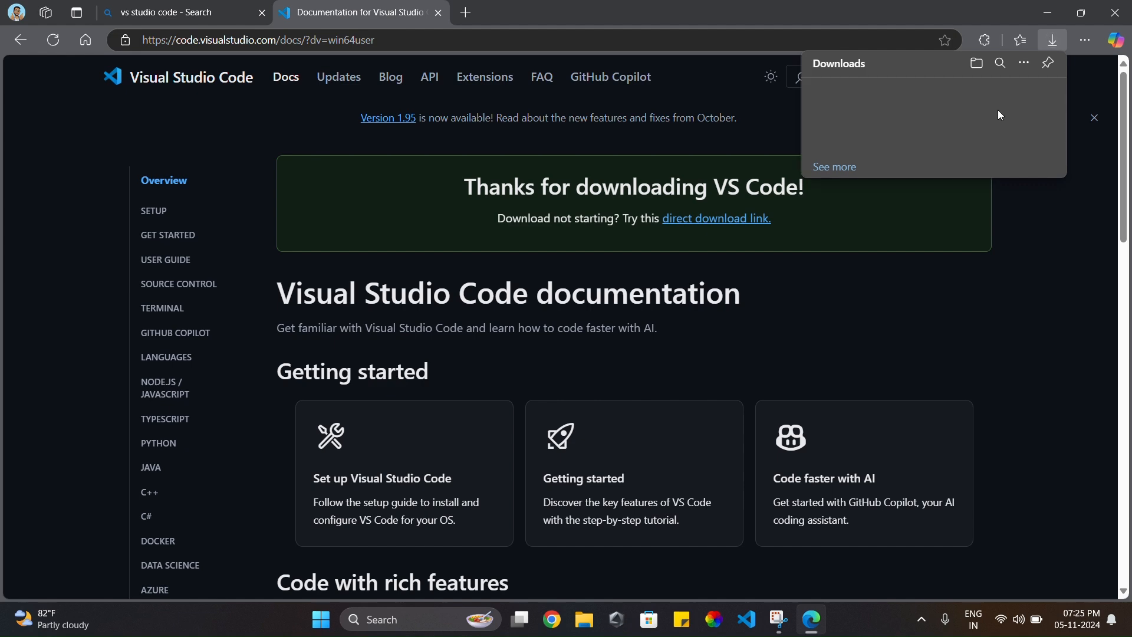
{"action": "left_click", "coordinate": [1050, 18]}
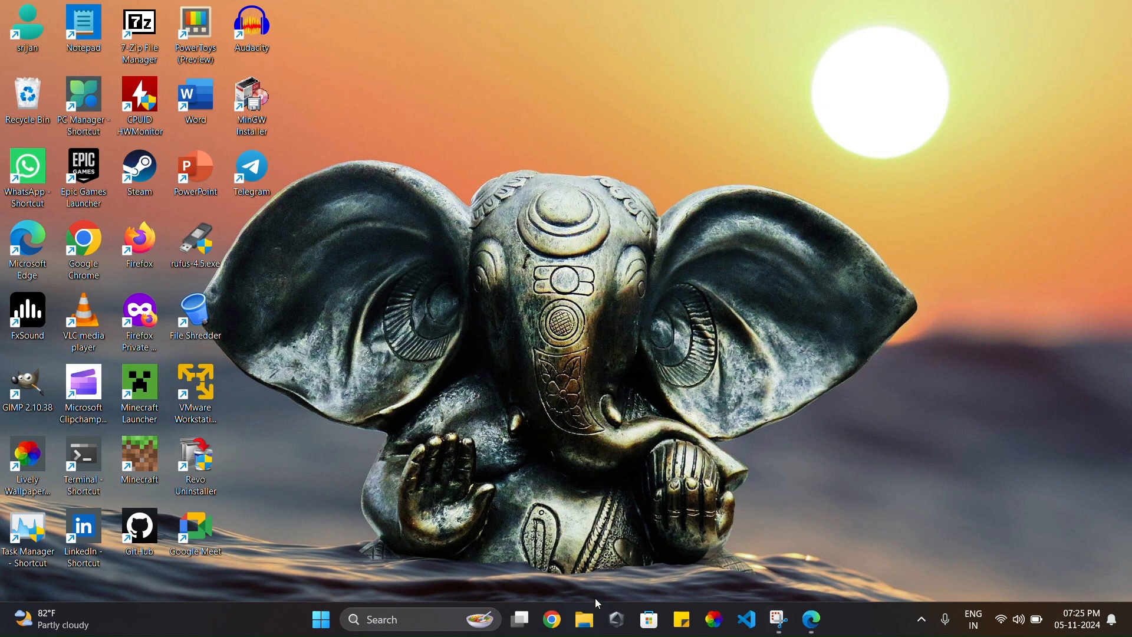
Step: Open the Downloads folder in File Explorer and run VSCodeUserSetup-x64-1.95.1.exe
{"action": "left_click", "coordinate": [590, 617]}
{"action": "left_click", "coordinate": [62, 207]}
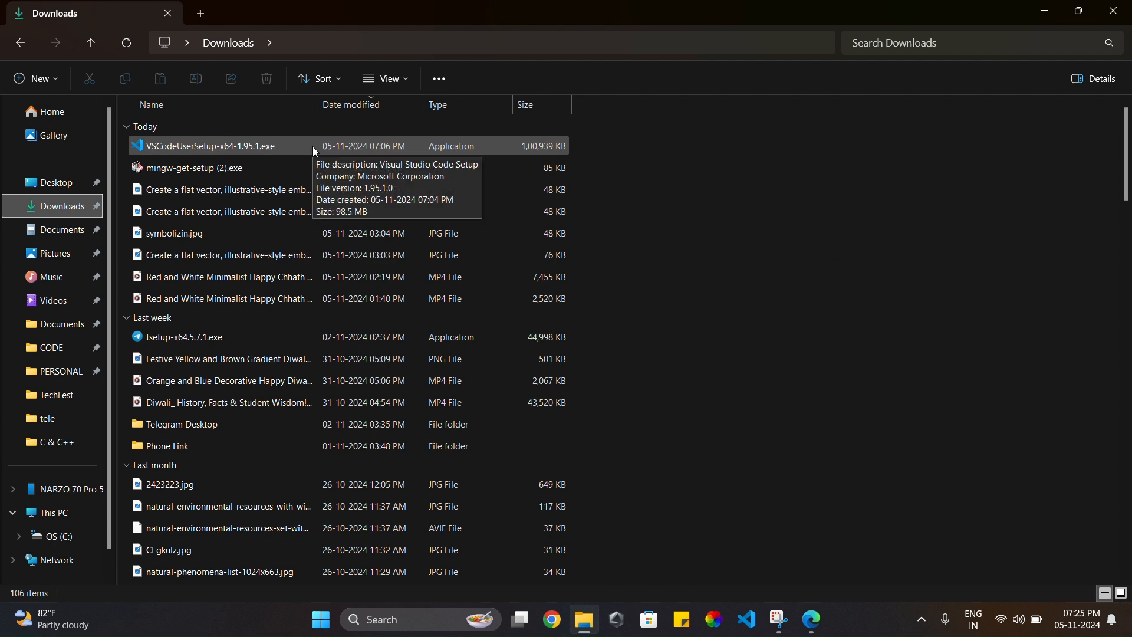
{"action": "double_click", "coordinate": [314, 149]}
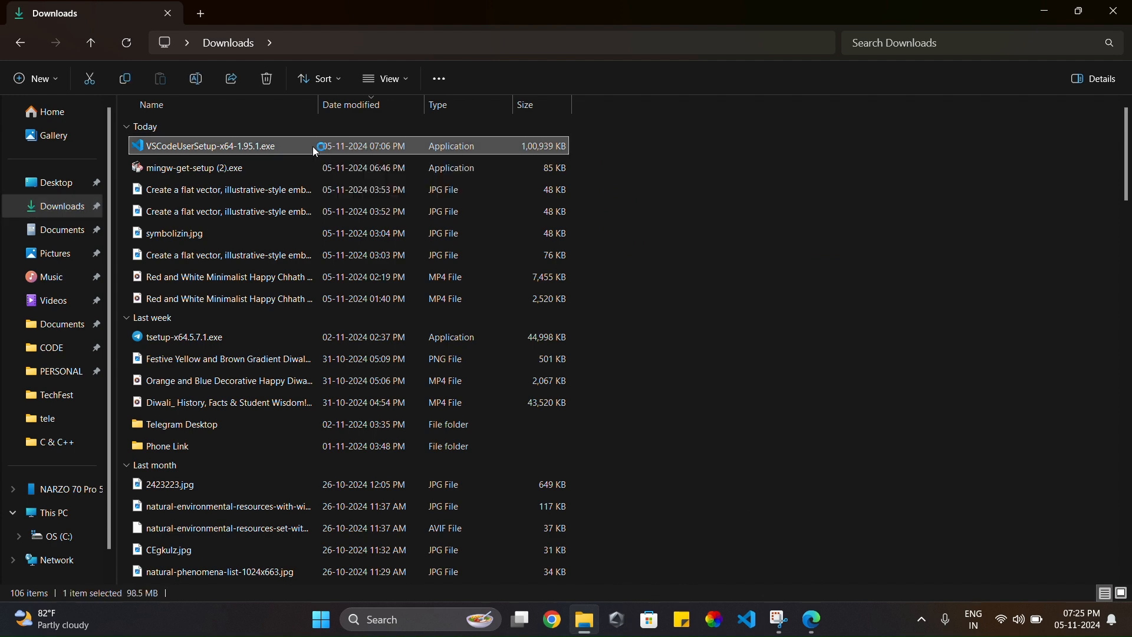
Step: Accept the licence agreement, install Visual Studio Code without a desktop icon, and finish setup with Launch Visual Studio Code enabled
{"action": "left_click", "coordinate": [418, 406]}
{"action": "left_click", "coordinate": [677, 450]}
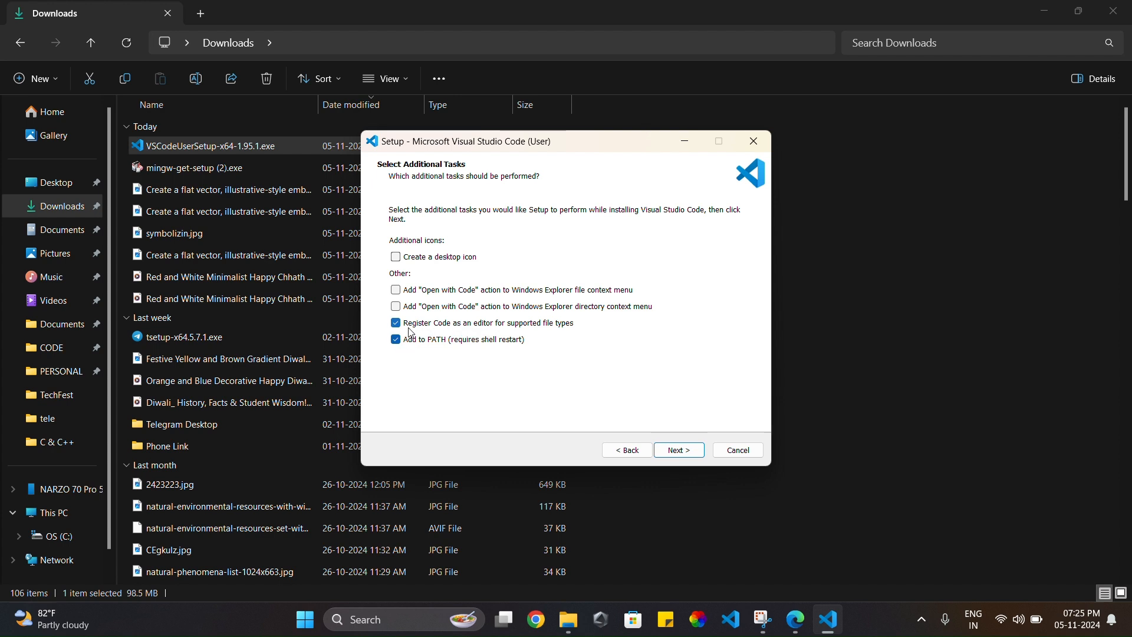
{"action": "left_click", "coordinate": [397, 258]}
{"action": "left_click", "coordinate": [397, 260]}
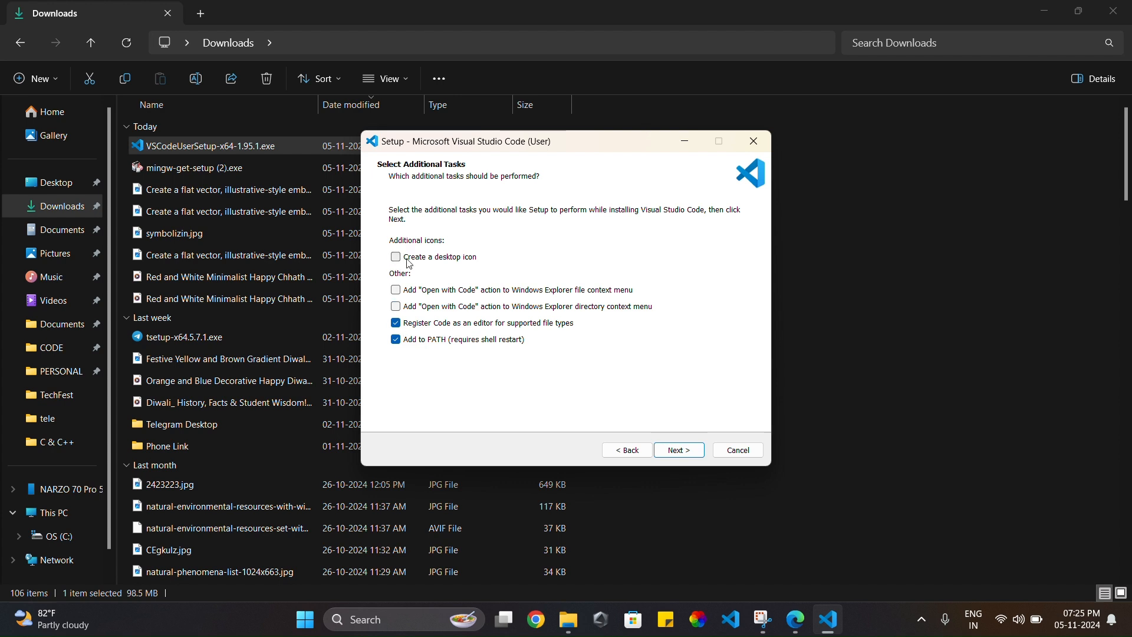
{"action": "left_click", "coordinate": [687, 457]}
{"action": "left_click", "coordinate": [683, 453]}
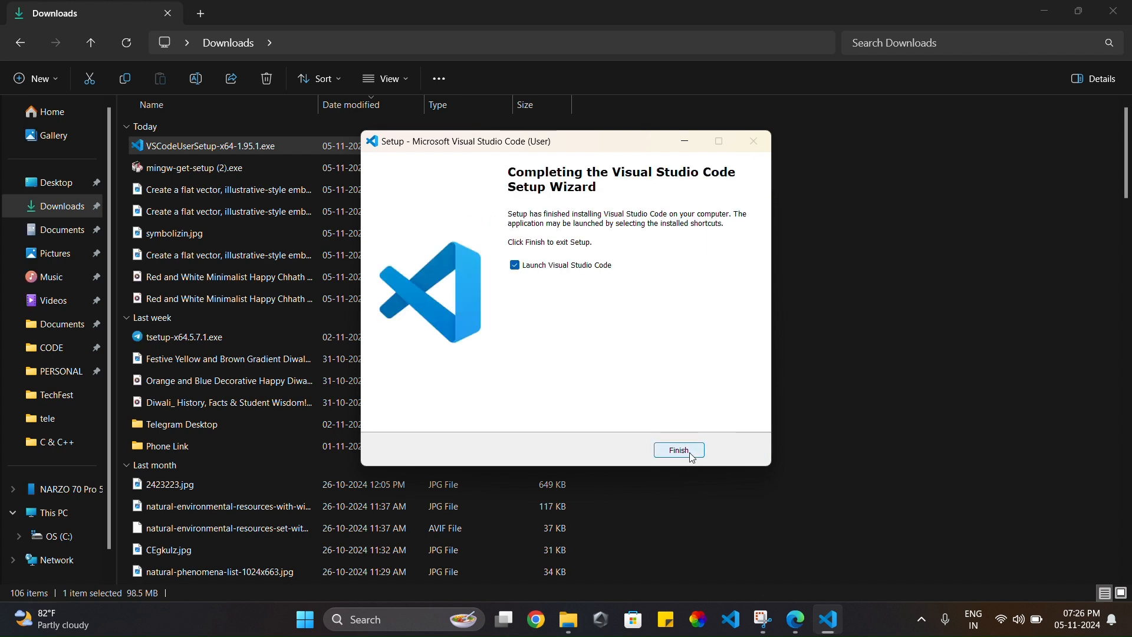
{"action": "left_click", "coordinate": [679, 451]}
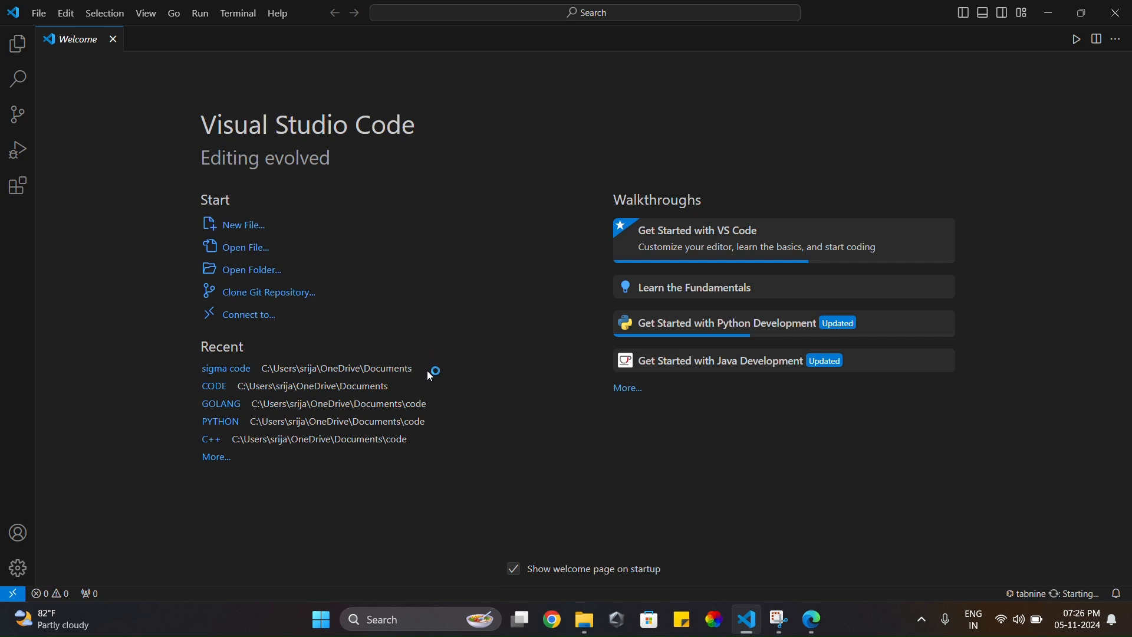
Step: Switch to Microsoft Edge, search for "minigw" and open the MinGW project page on SourceForge
{"action": "left_click", "coordinate": [812, 619]}
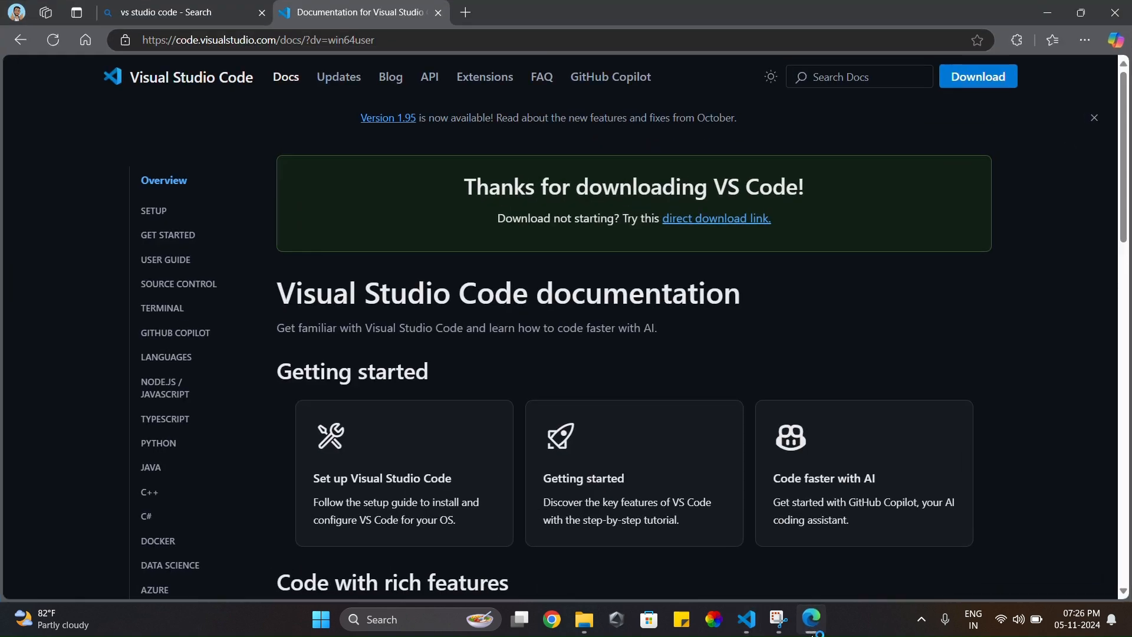
{"action": "left_click", "coordinate": [233, 41]}
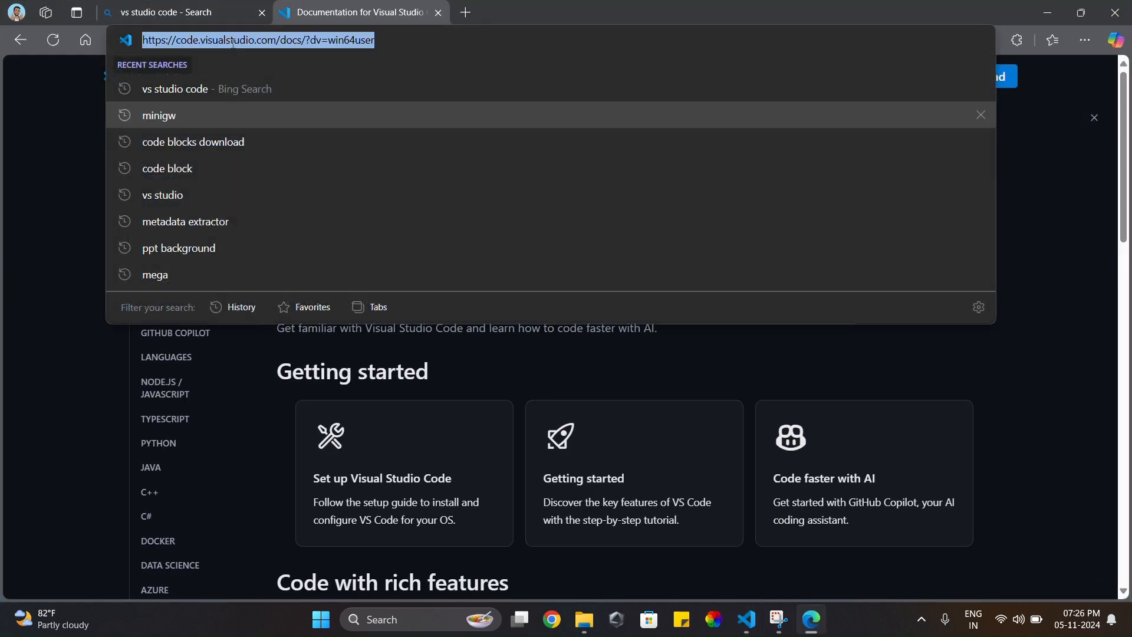
{"action": "type", "text": "minigw"}
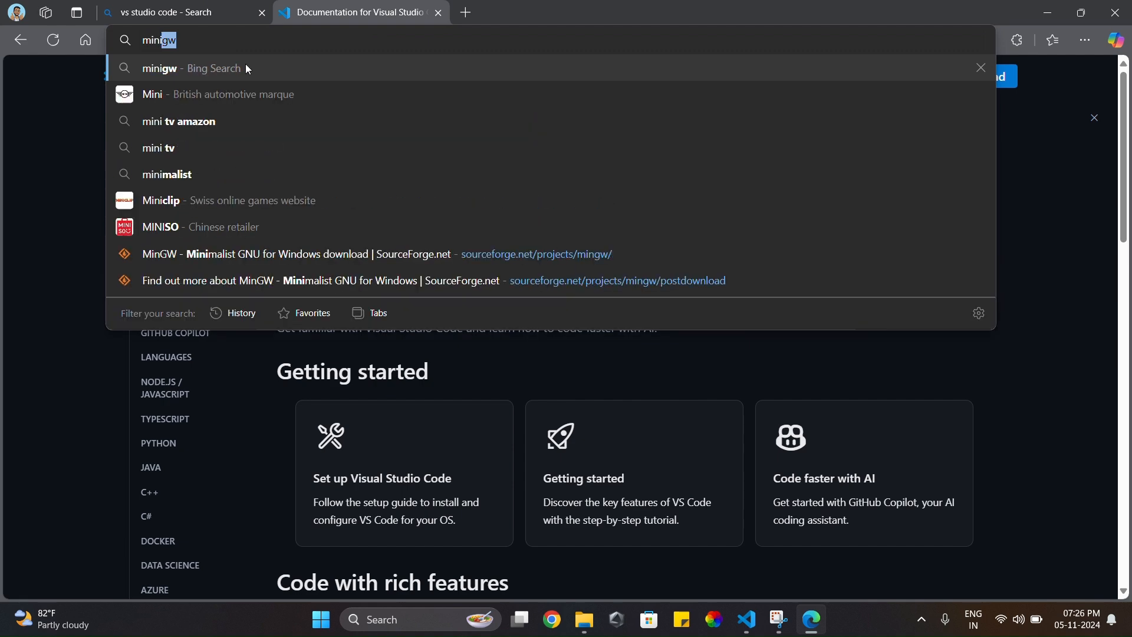
{"action": "left_click", "coordinate": [243, 62]}
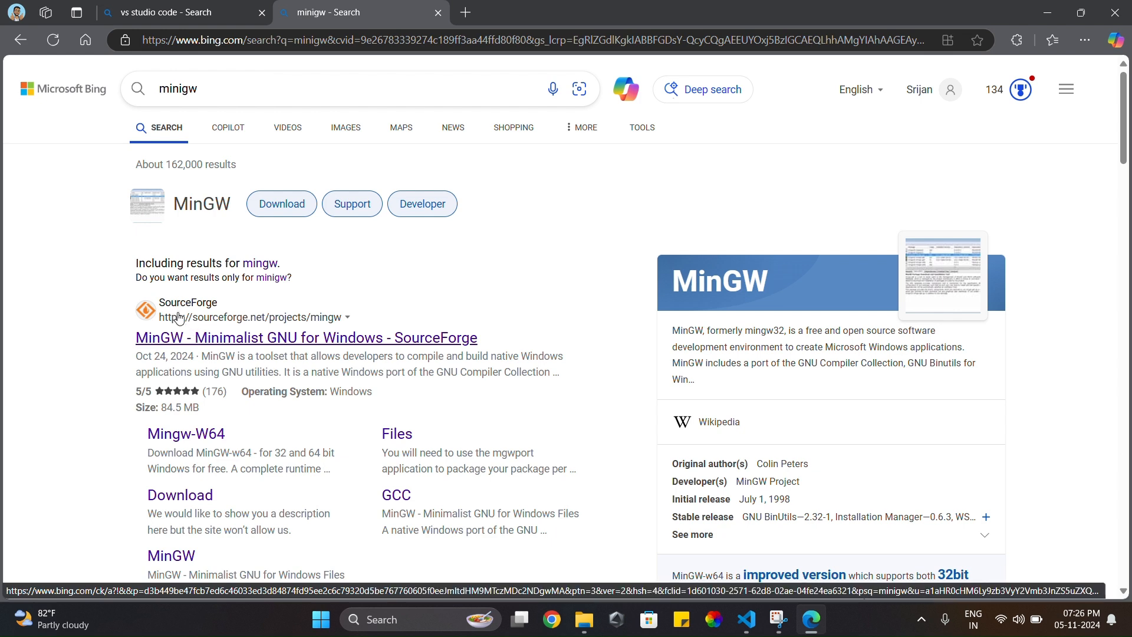
{"action": "left_click", "coordinate": [190, 338]}
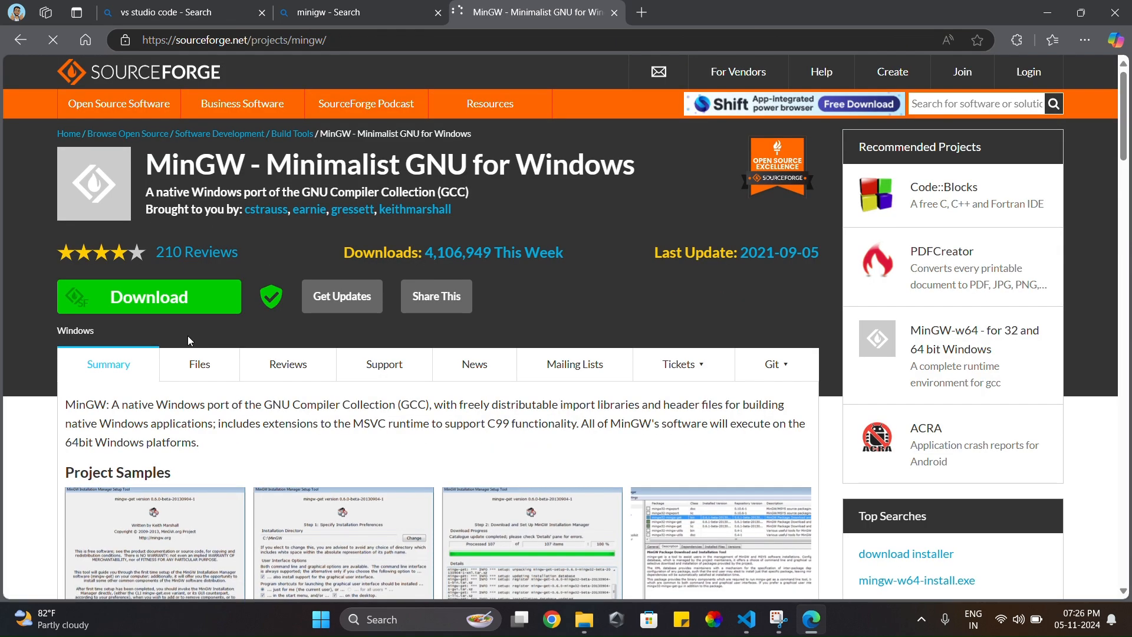
Step: Download and run mingw-get-setup.exe, try to install MinGW in C:\MinGW, and quit the setup tool
{"action": "left_click", "coordinate": [177, 291]}
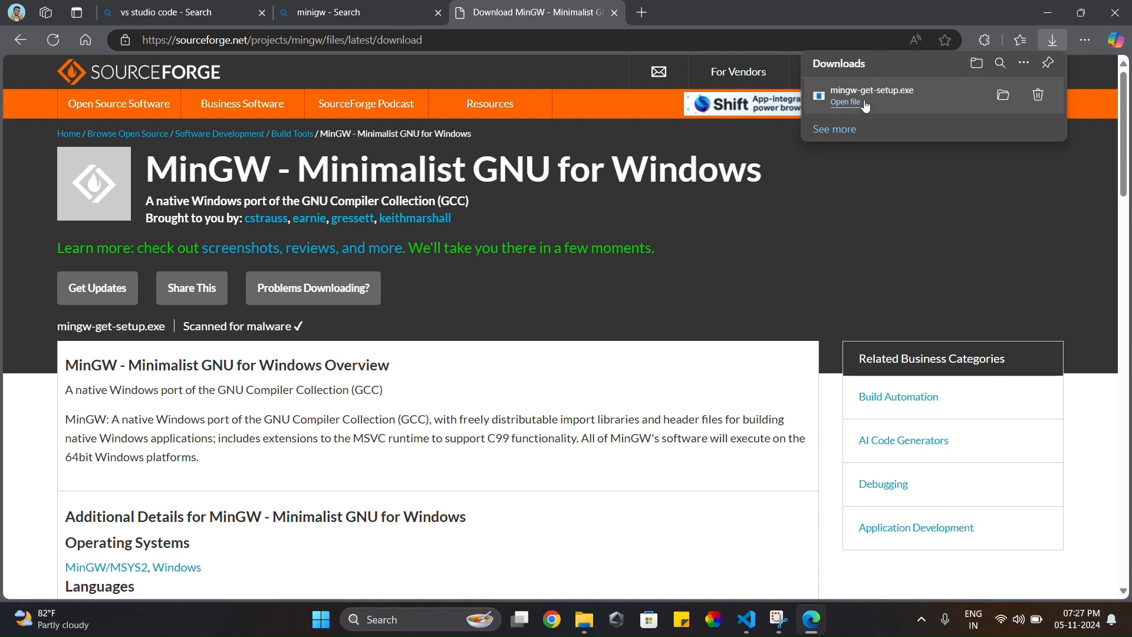
{"action": "left_click", "coordinate": [885, 96]}
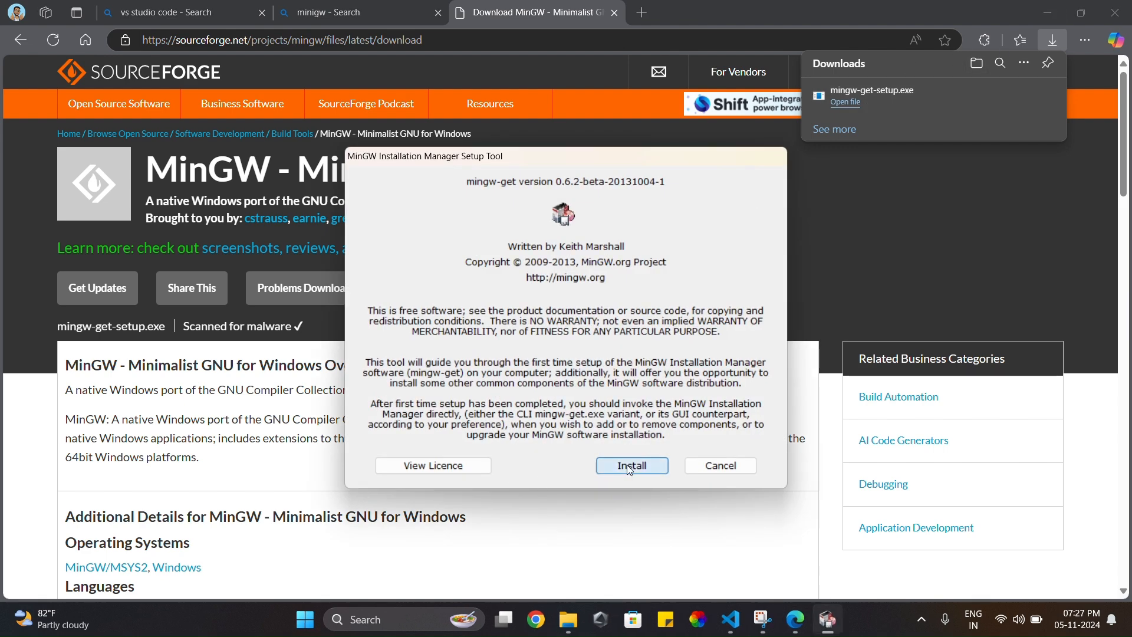
{"action": "left_click", "coordinate": [628, 464]}
{"action": "left_click", "coordinate": [627, 465]}
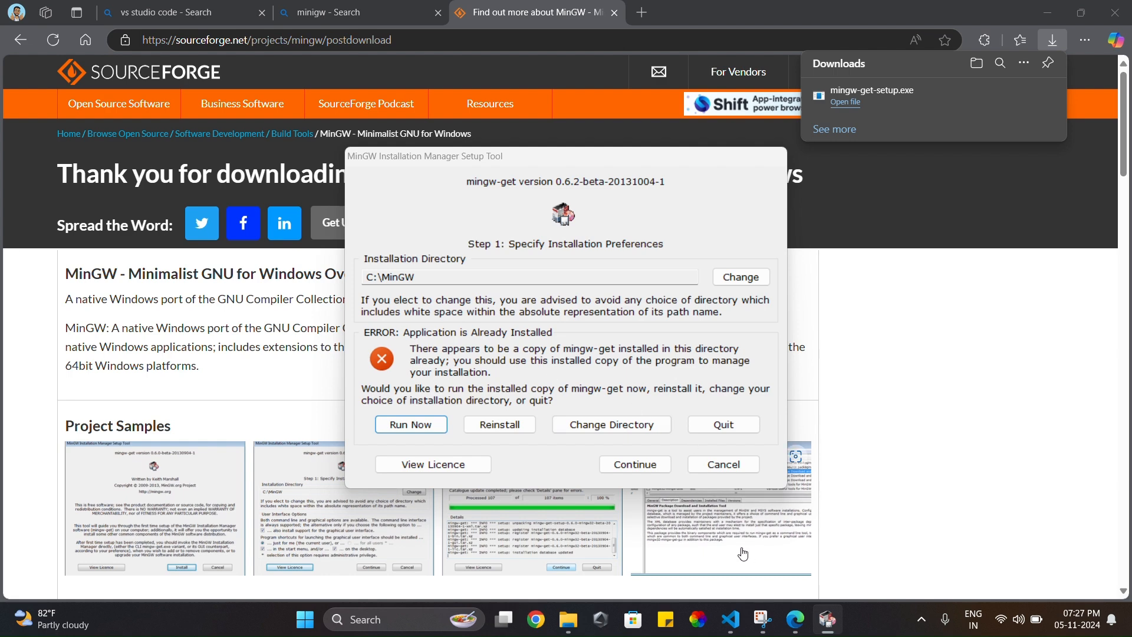
{"action": "left_click", "coordinate": [727, 426]}
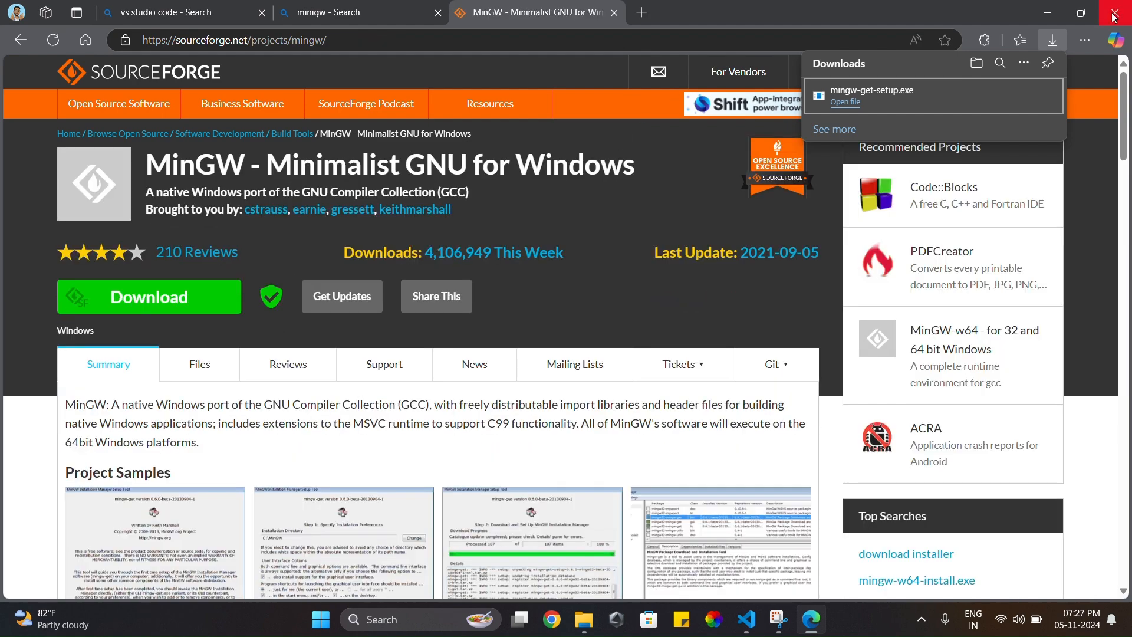
Step: Clear the desktop by closing the browser, minimizing Visual Studio Code and closing the Downloads window
{"action": "left_click", "coordinate": [1121, 10]}
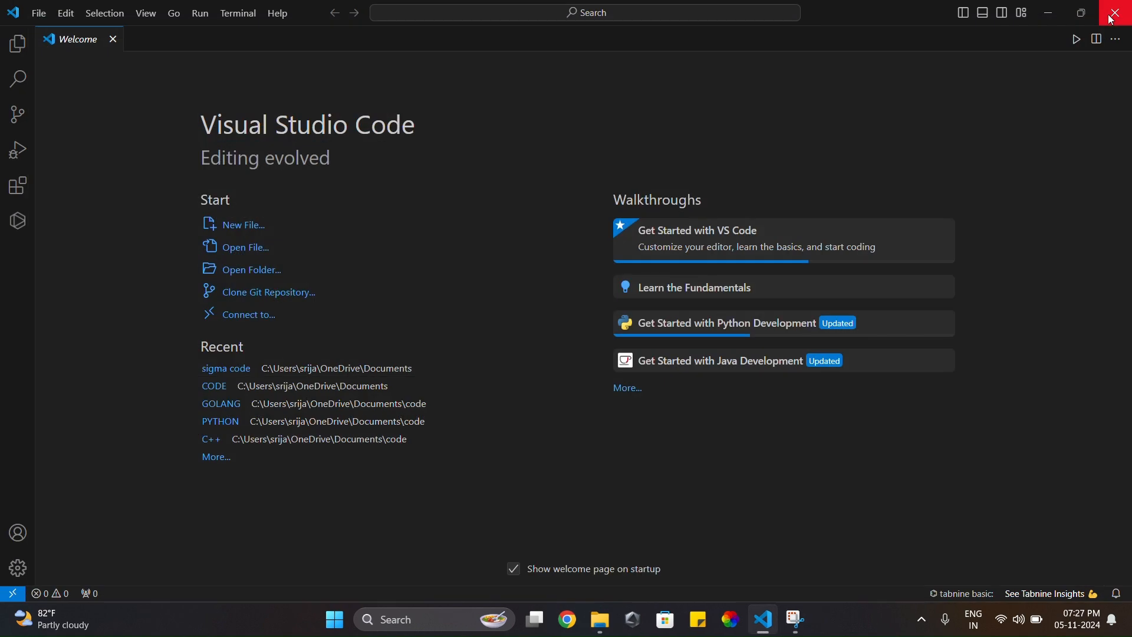
{"action": "left_click", "coordinate": [1049, 14]}
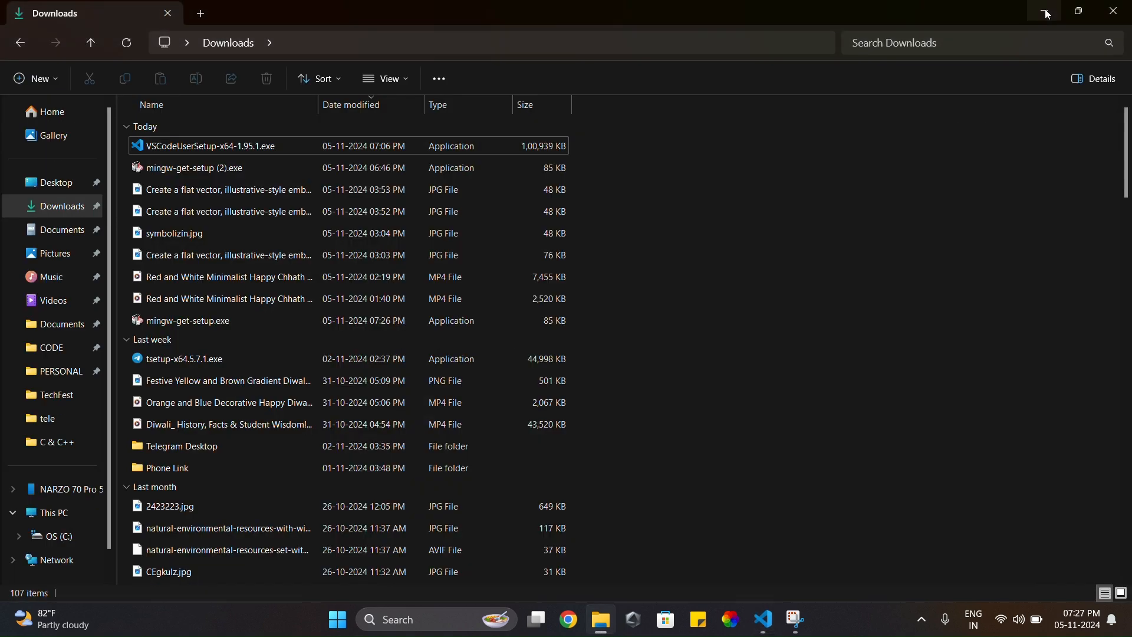
{"action": "left_click", "coordinate": [1116, 13]}
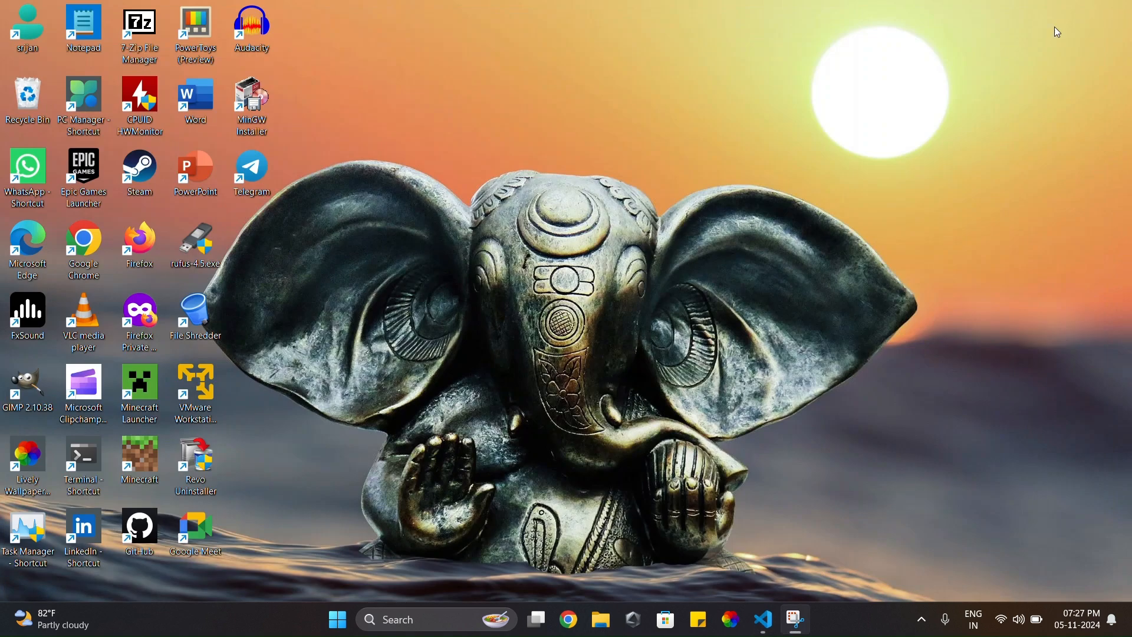
Step: View the OS (C:) drive in File Explorer and minimize the window
{"action": "left_click", "coordinate": [605, 624]}
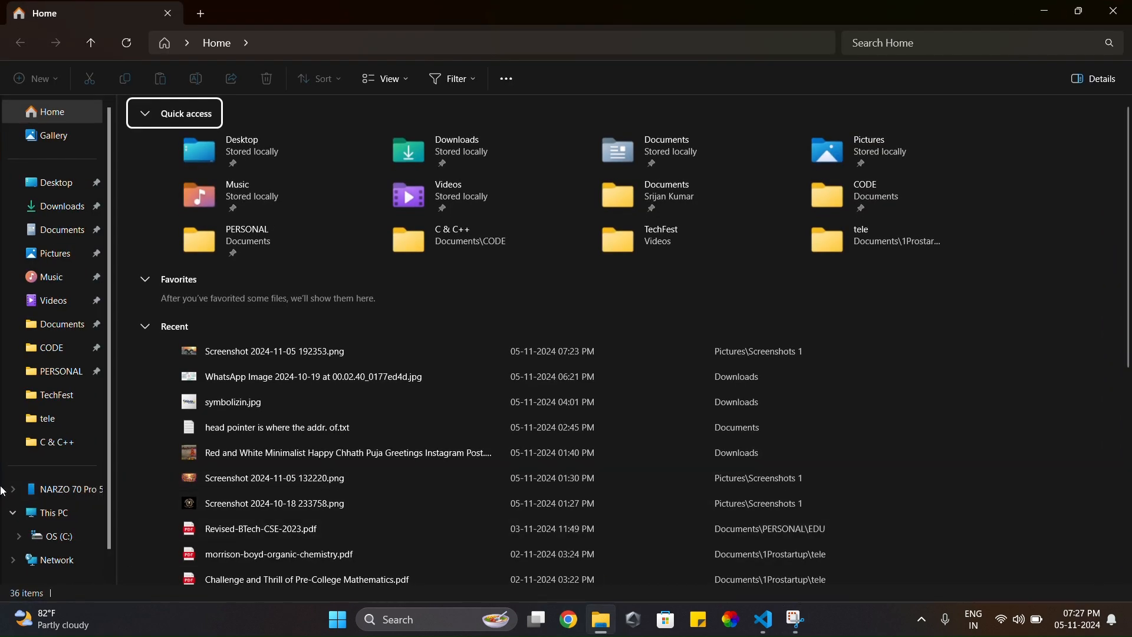
{"action": "left_click", "coordinate": [63, 547]}
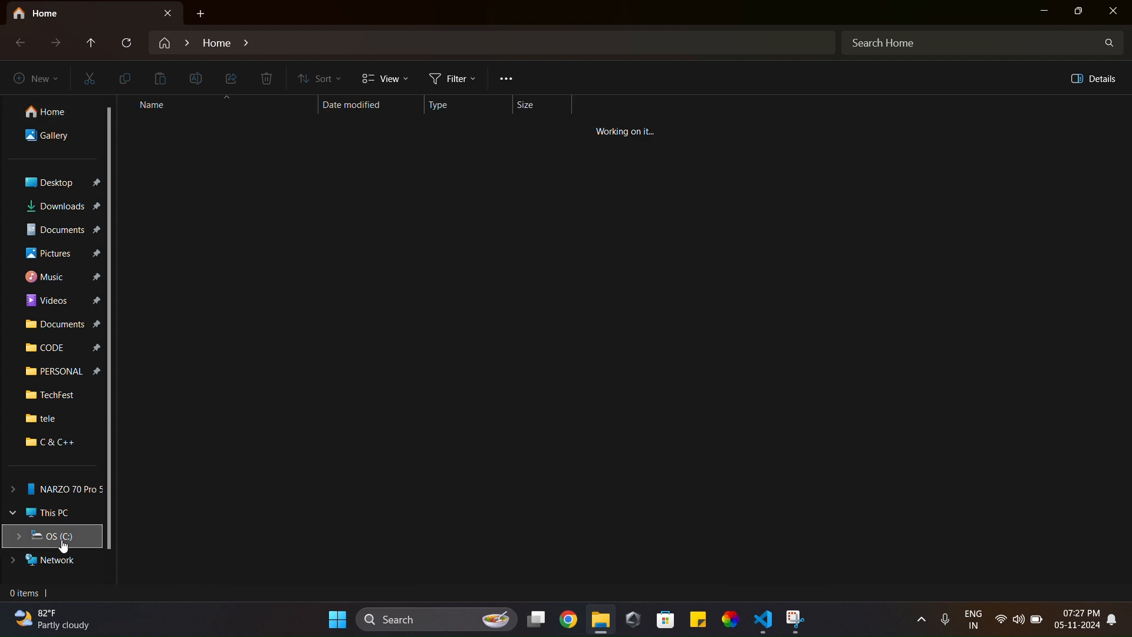
{"action": "left_click", "coordinate": [1043, 12]}
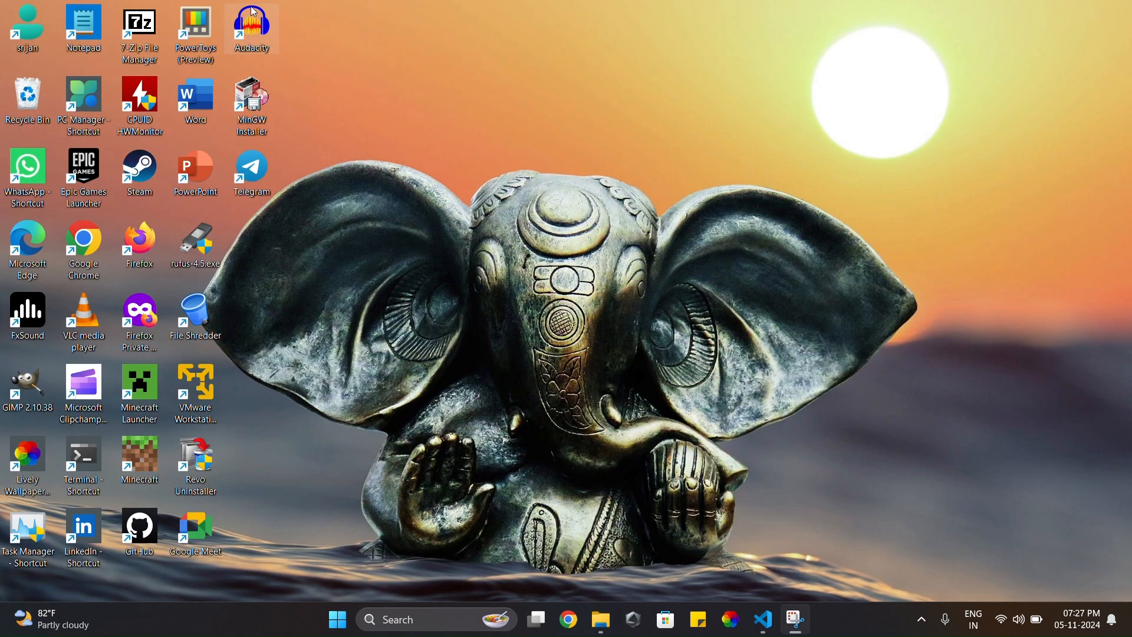
Step: Open the MinGW Installation Manager and view the marking options for mingw-developer-toolkit under Basic Setup
{"action": "double_click", "coordinate": [252, 104]}
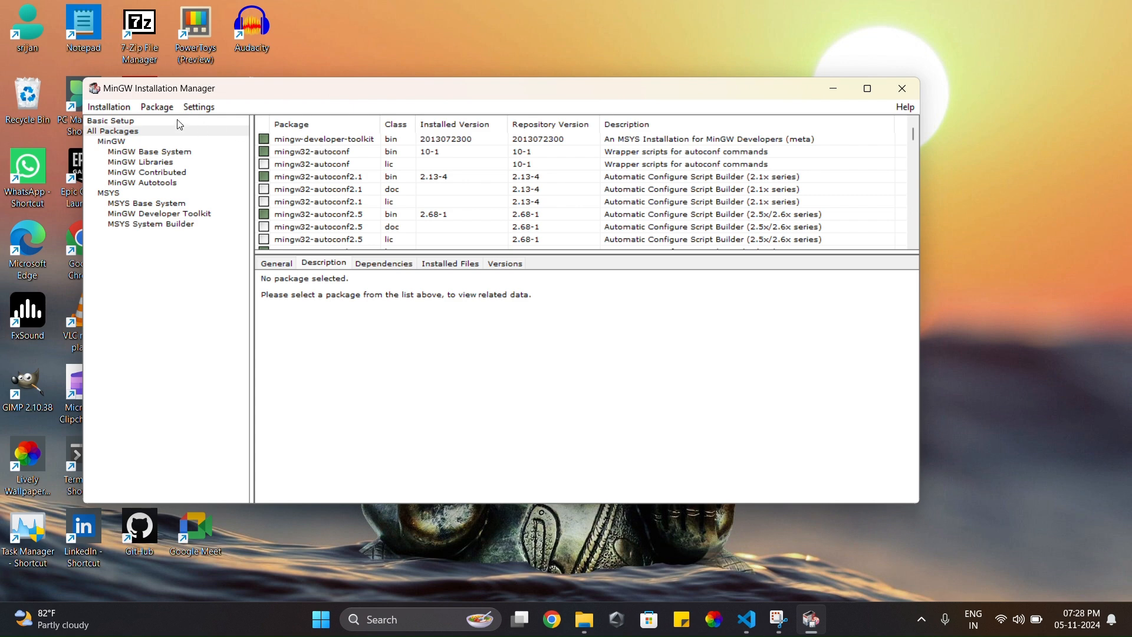
{"action": "left_click", "coordinate": [177, 121]}
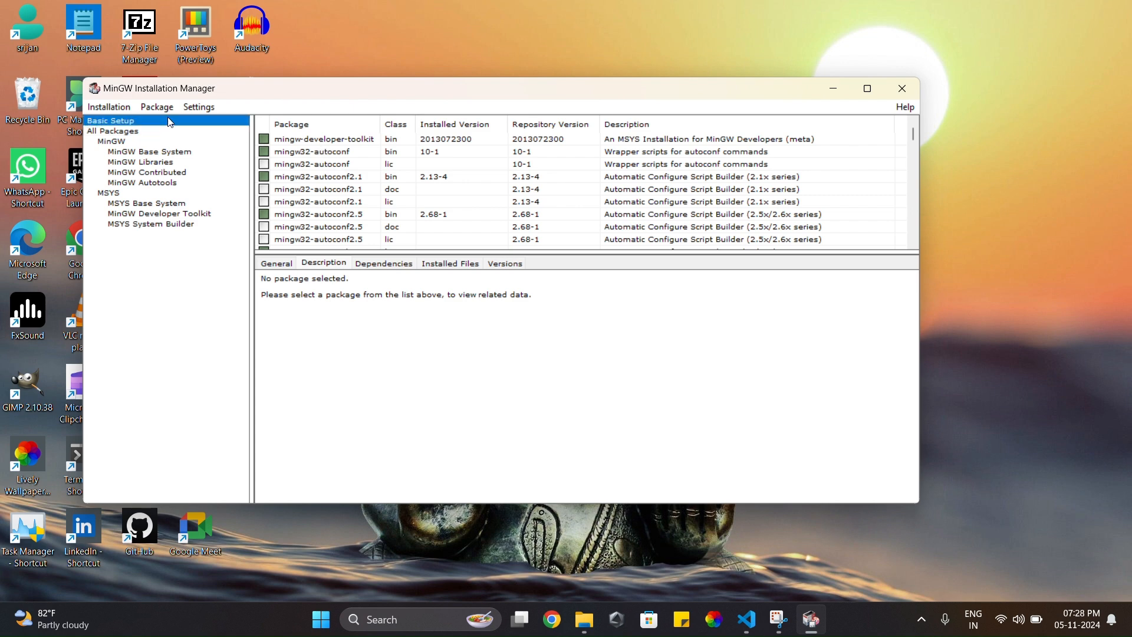
{"action": "left_click", "coordinate": [263, 141]}
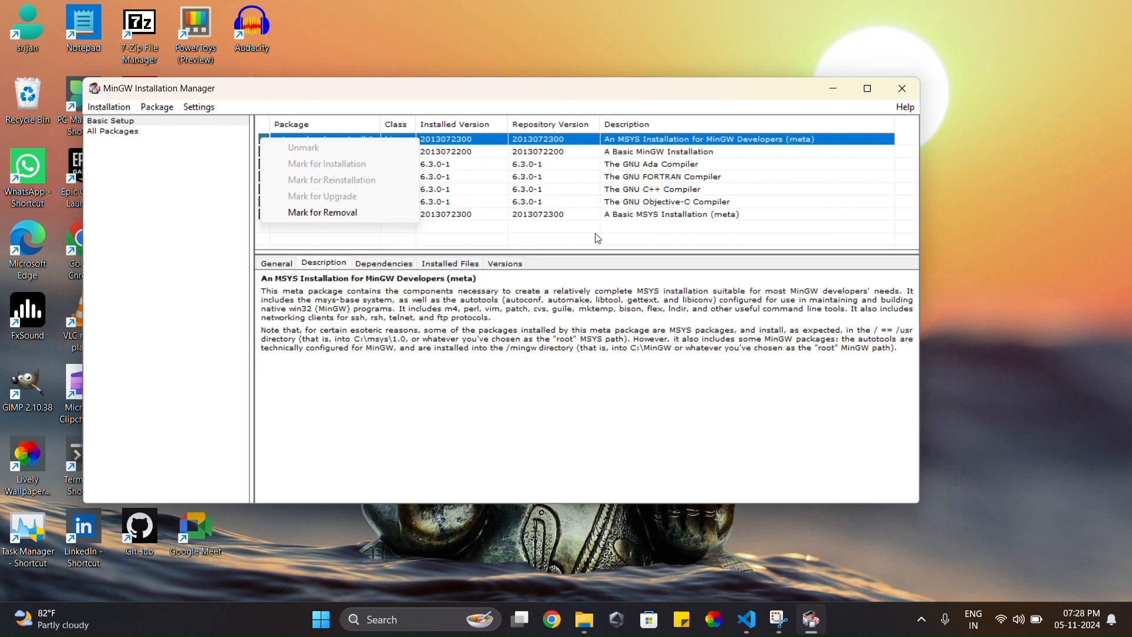
{"action": "left_click", "coordinate": [585, 252]}
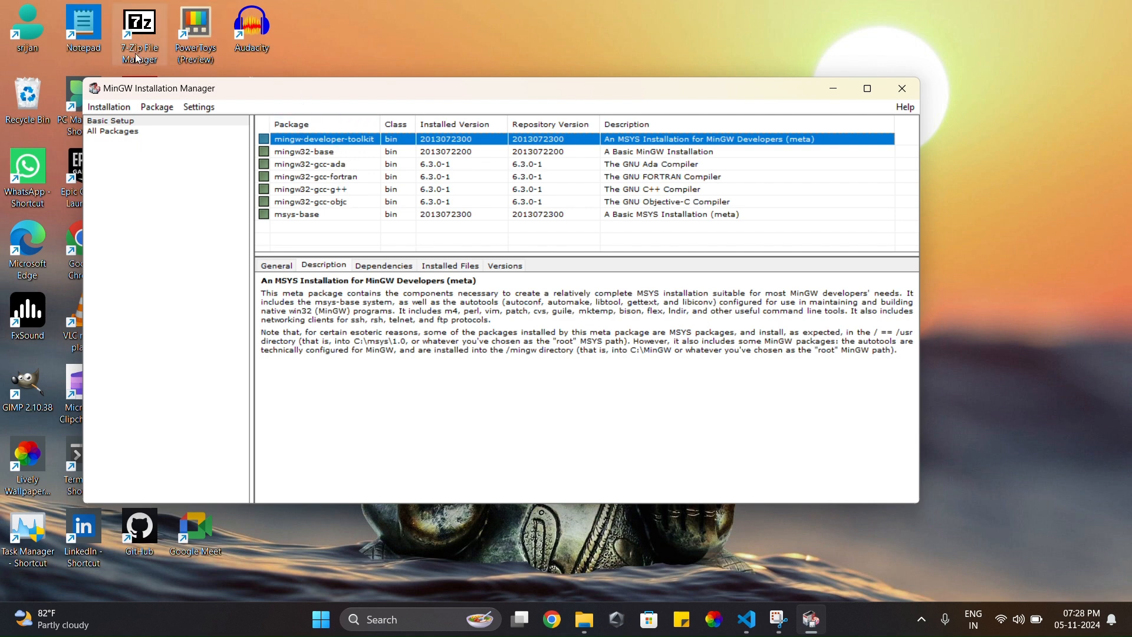
Step: Review the available installation actions, including Apply Changes, and close the MinGW Installation Manager
{"action": "left_click", "coordinate": [122, 112]}
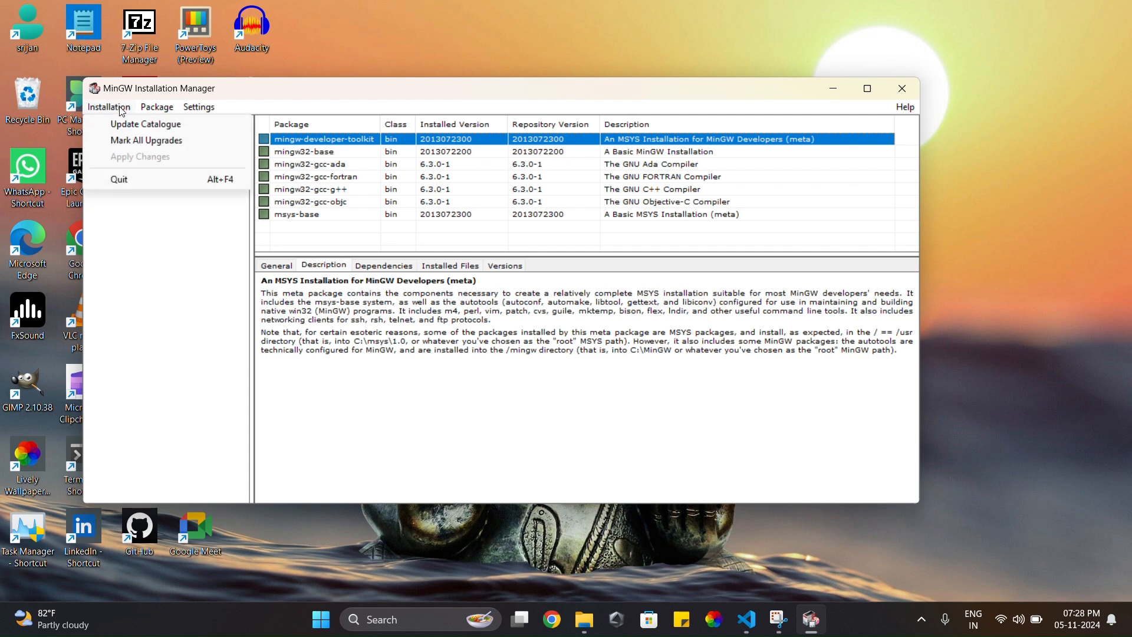
{"action": "left_click", "coordinate": [292, 350]}
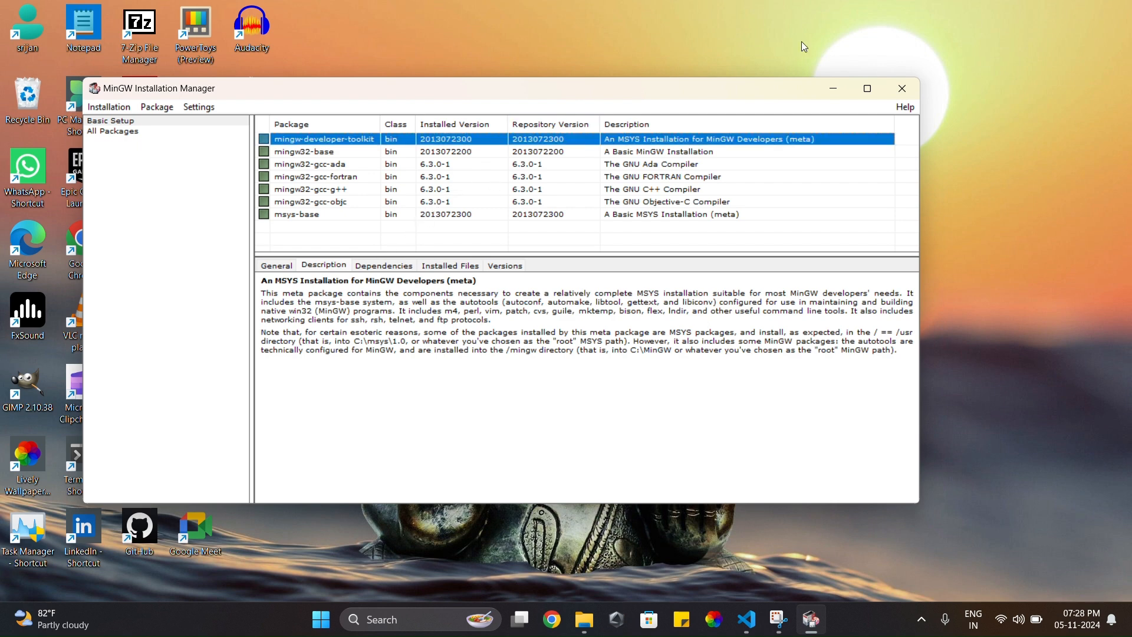
{"action": "left_click", "coordinate": [902, 88]}
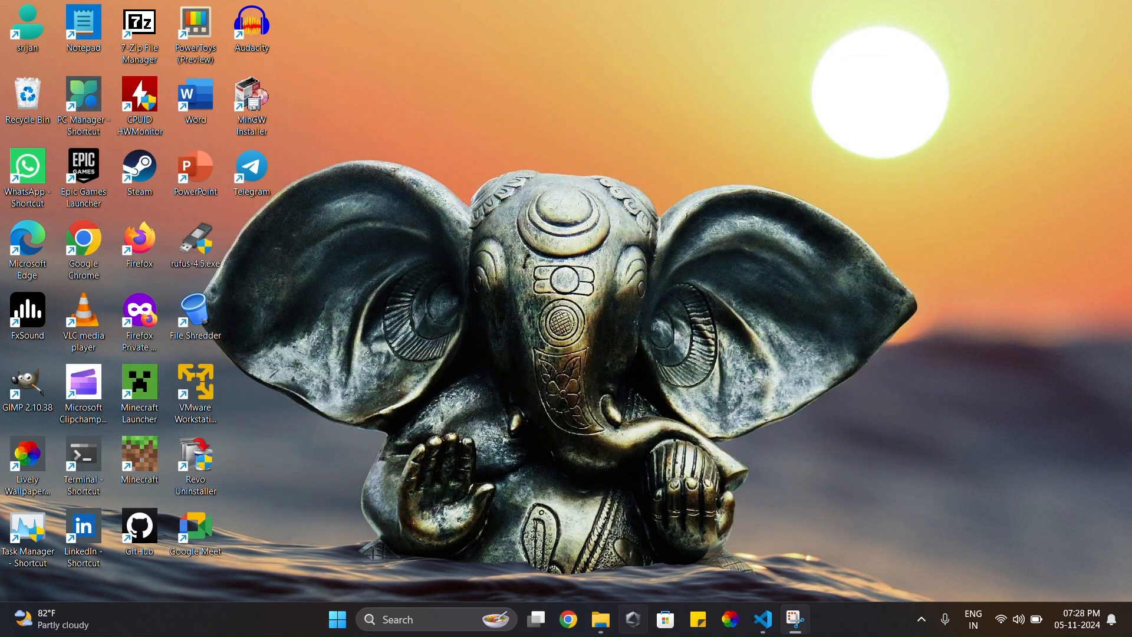
Step: Open the MinGW bin folder on the OS (C:) drive, select its full path C:\MinGW\bin and minimize the window
{"action": "left_click", "coordinate": [607, 630]}
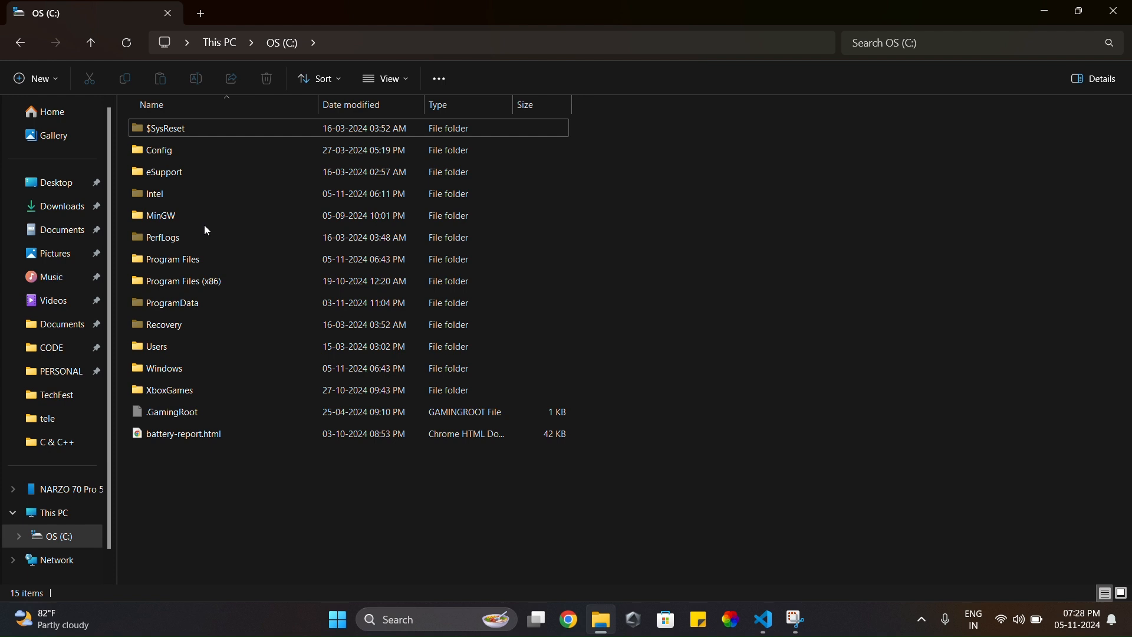
{"action": "mouse_move", "coordinate": [181, 218]}
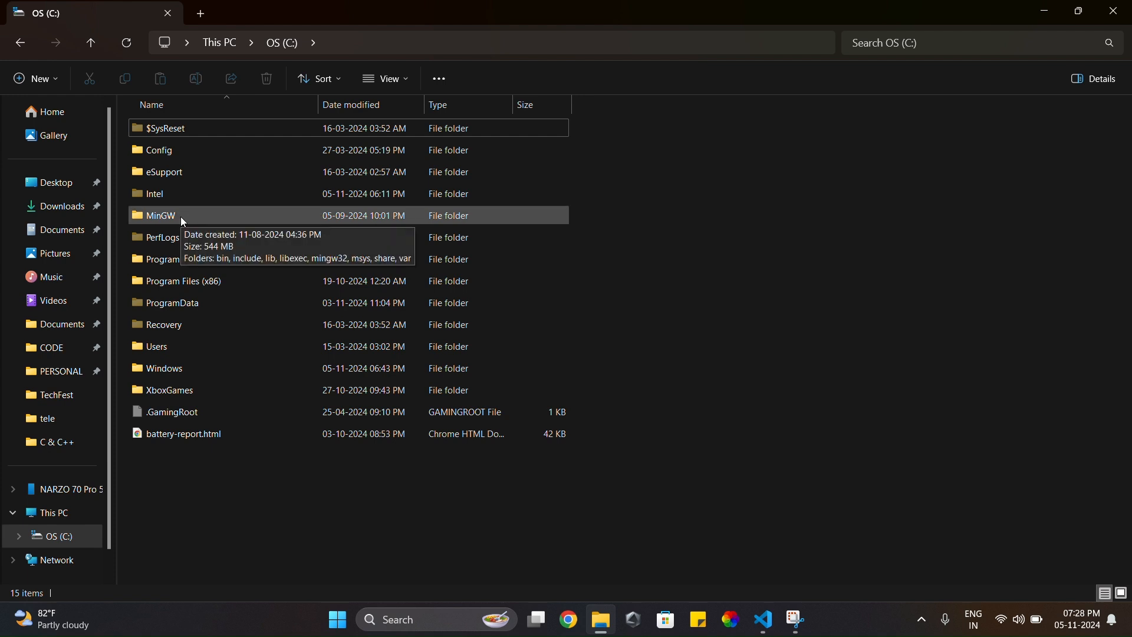
{"action": "double_click", "coordinate": [145, 216]}
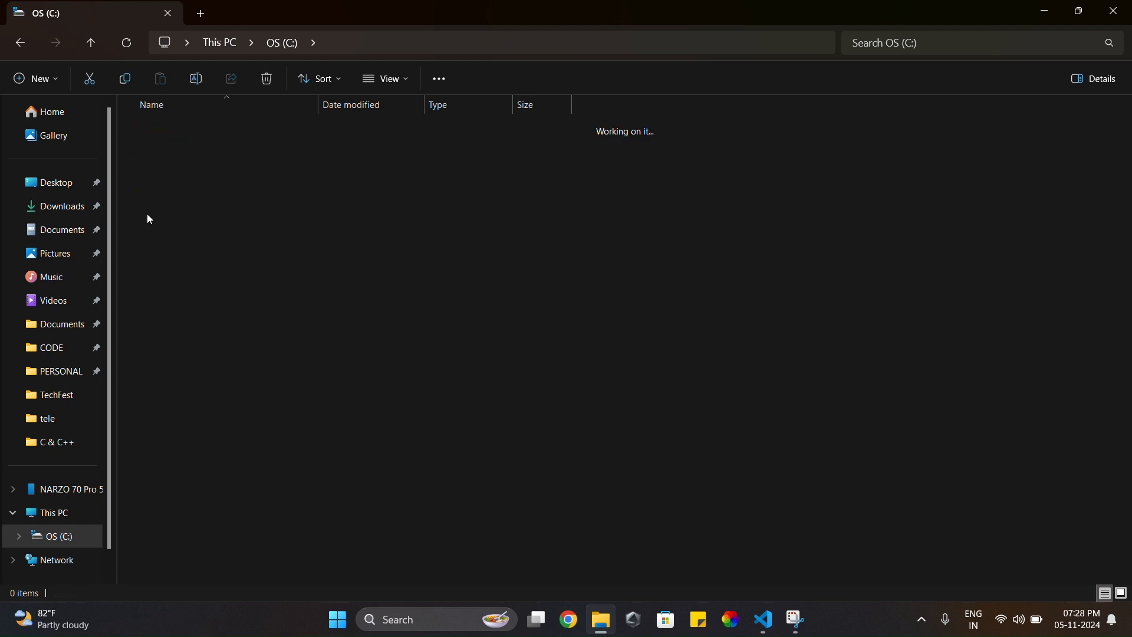
{"action": "double_click", "coordinate": [171, 130]}
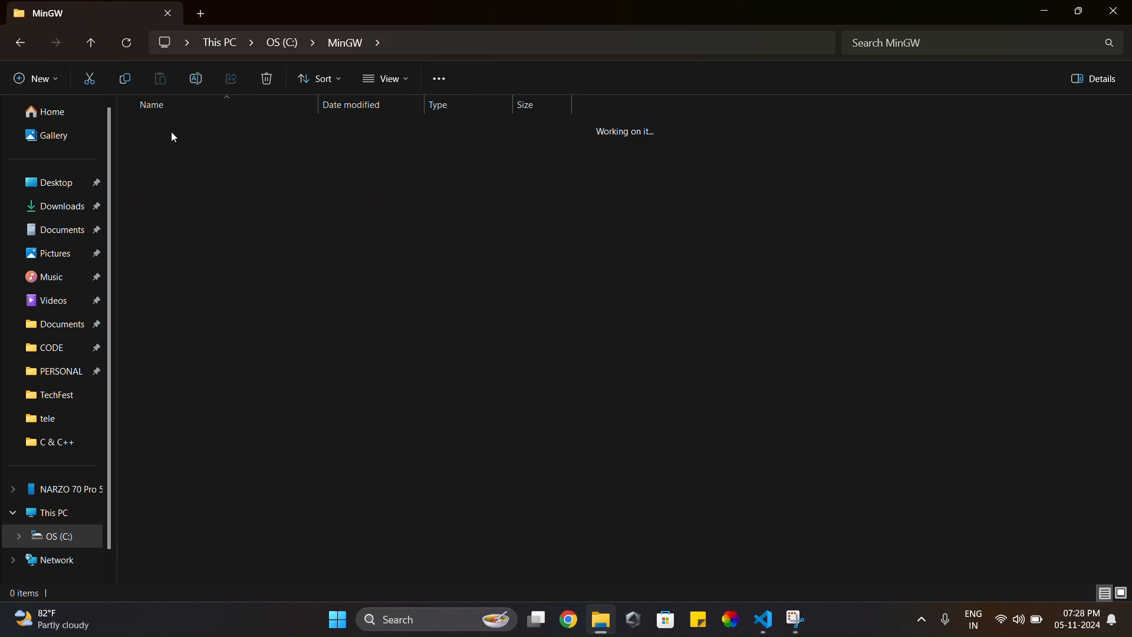
{"action": "left_click", "coordinate": [416, 43]}
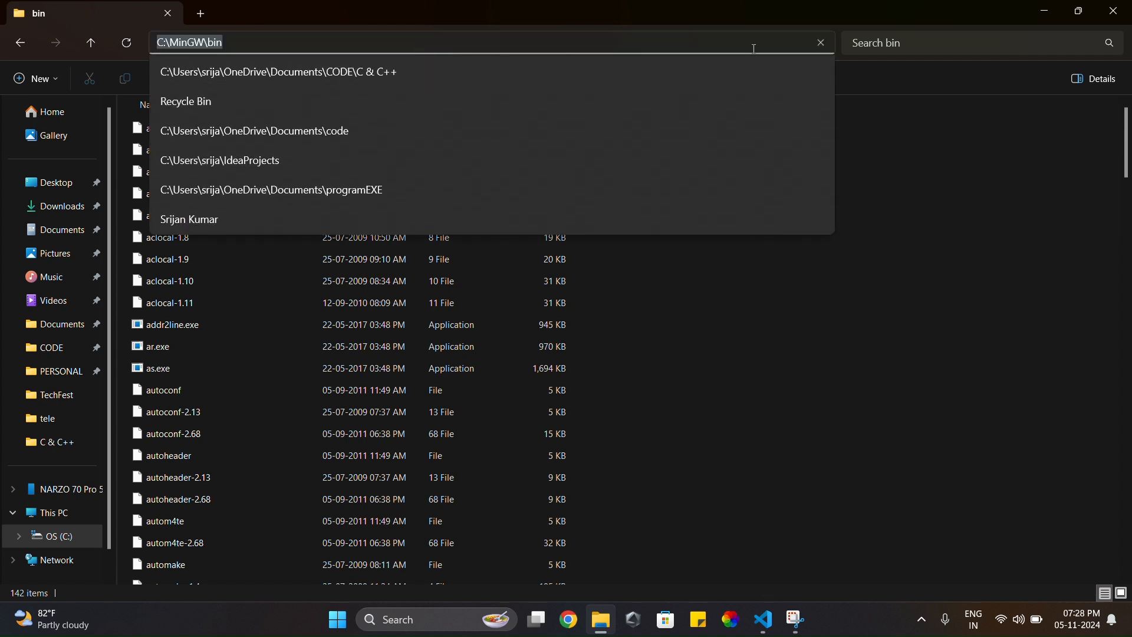
{"action": "left_click", "coordinate": [1037, 10]}
{"action": "left_click", "coordinate": [1039, 12]}
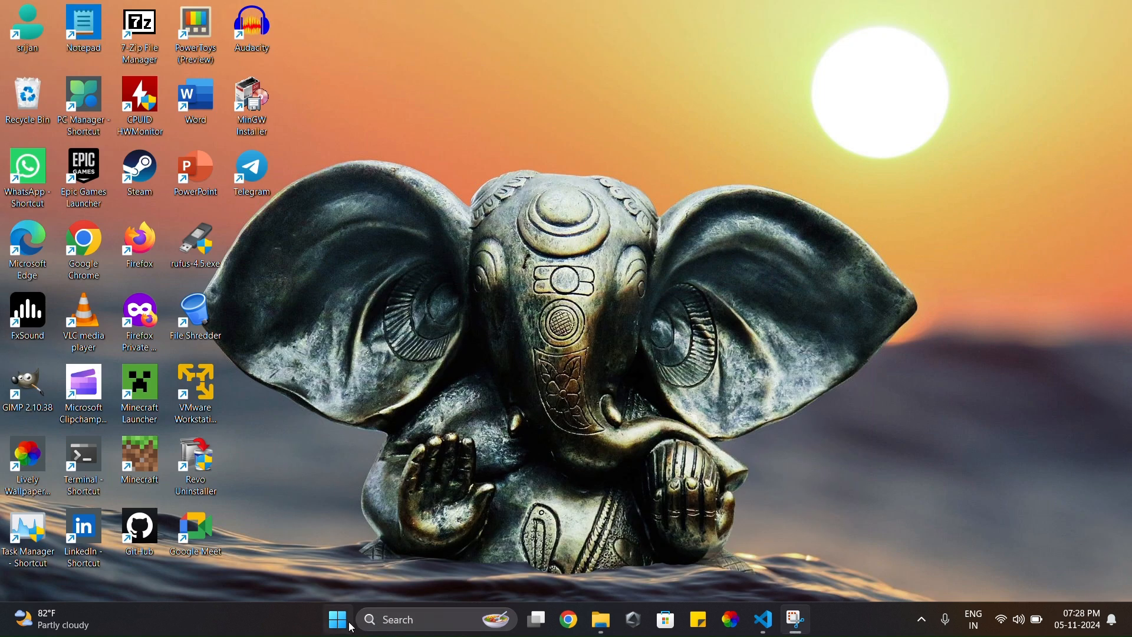
{"action": "left_click", "coordinate": [390, 618]}
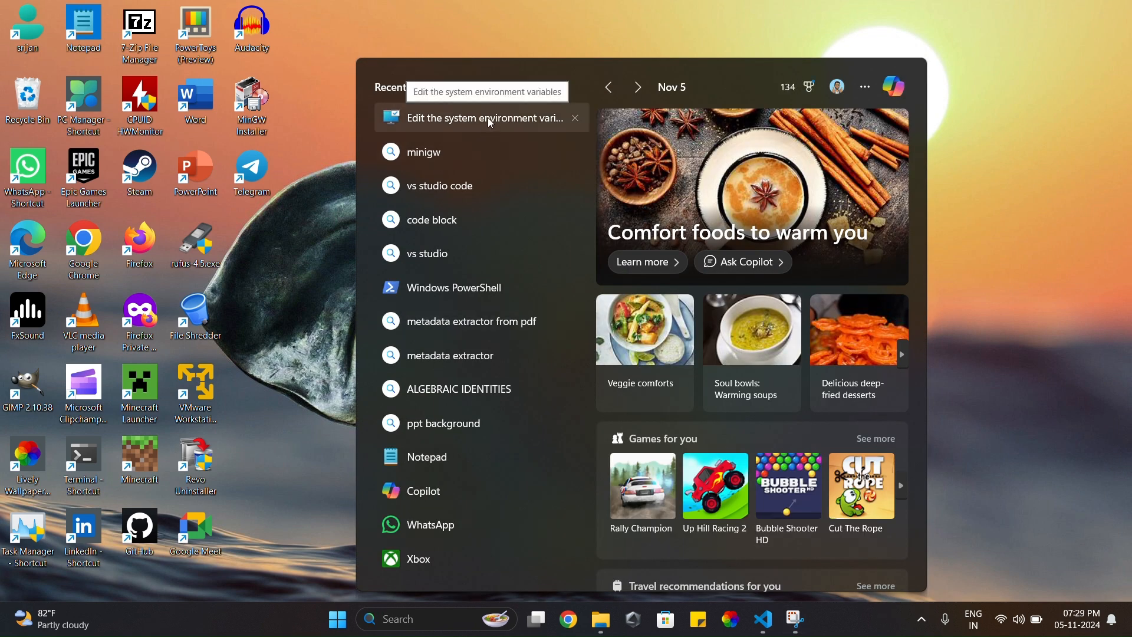
{"action": "left_click", "coordinate": [488, 119]}
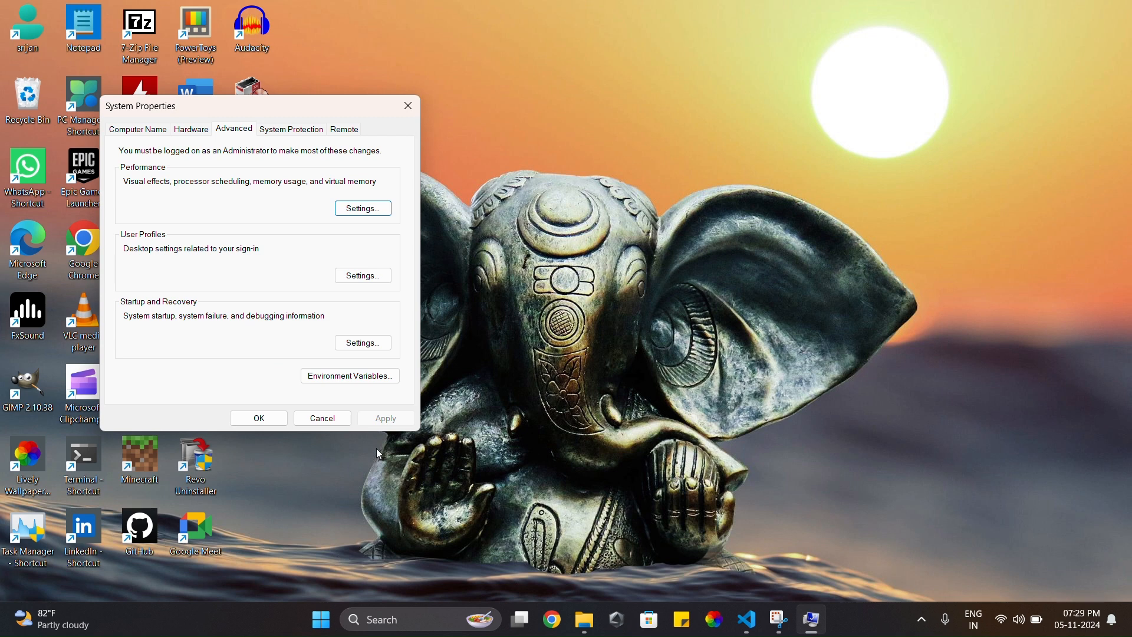
{"action": "left_click", "coordinate": [323, 418]}
Step: Search Windows for "system", open Edit the system environment variables and show the Environment Variables dialog
{"action": "left_click", "coordinate": [391, 619]}
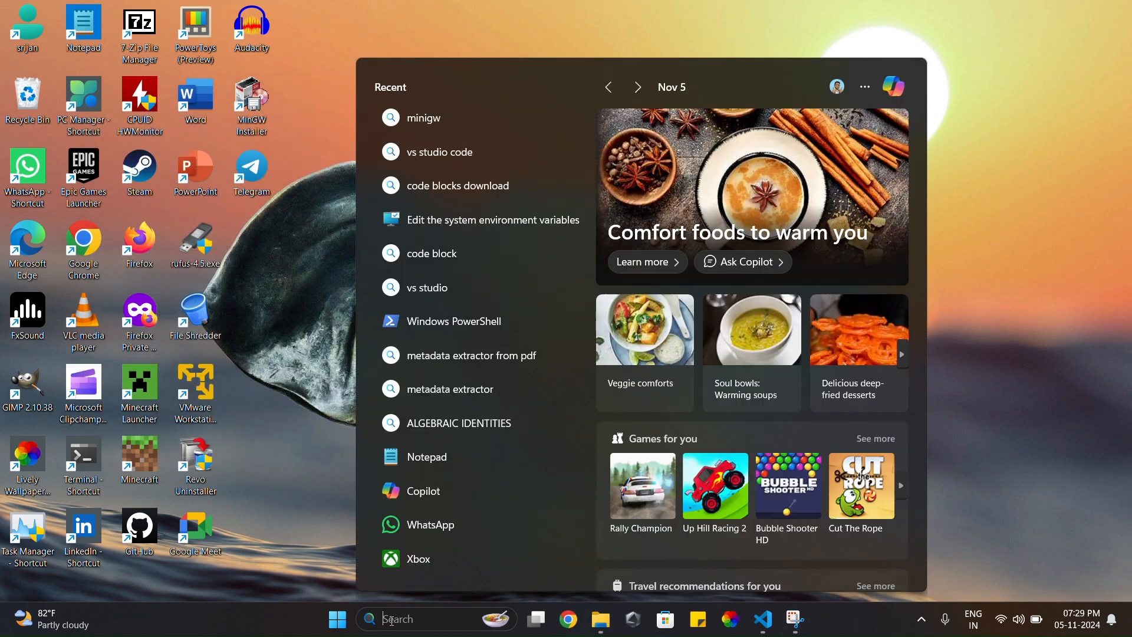
{"action": "type", "text": "sy"}
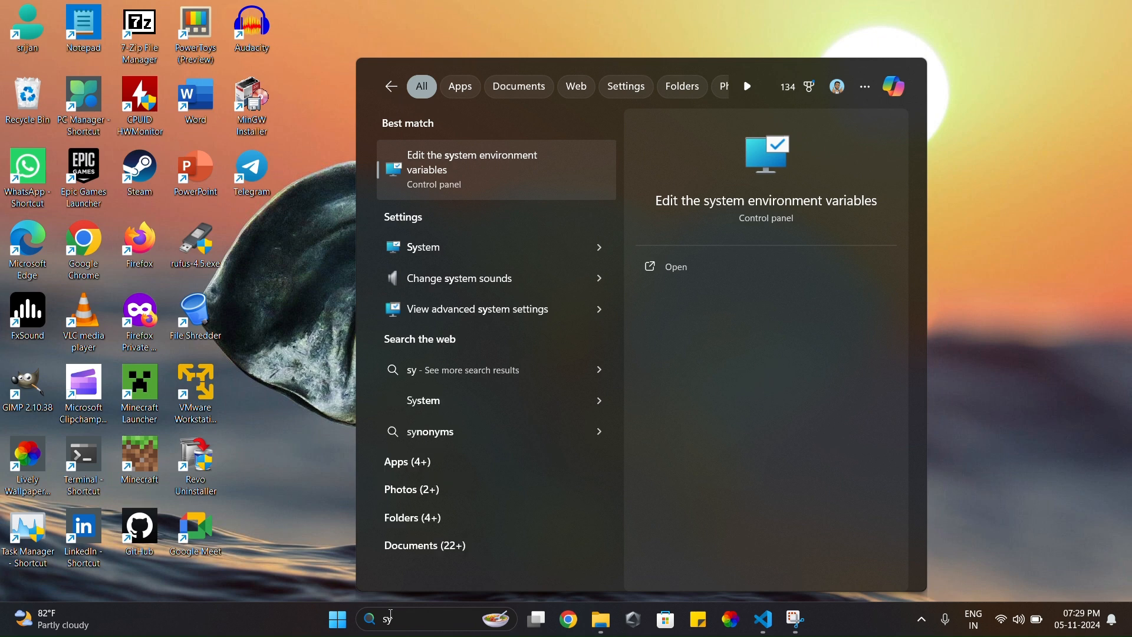
{"action": "type", "text": "t"}
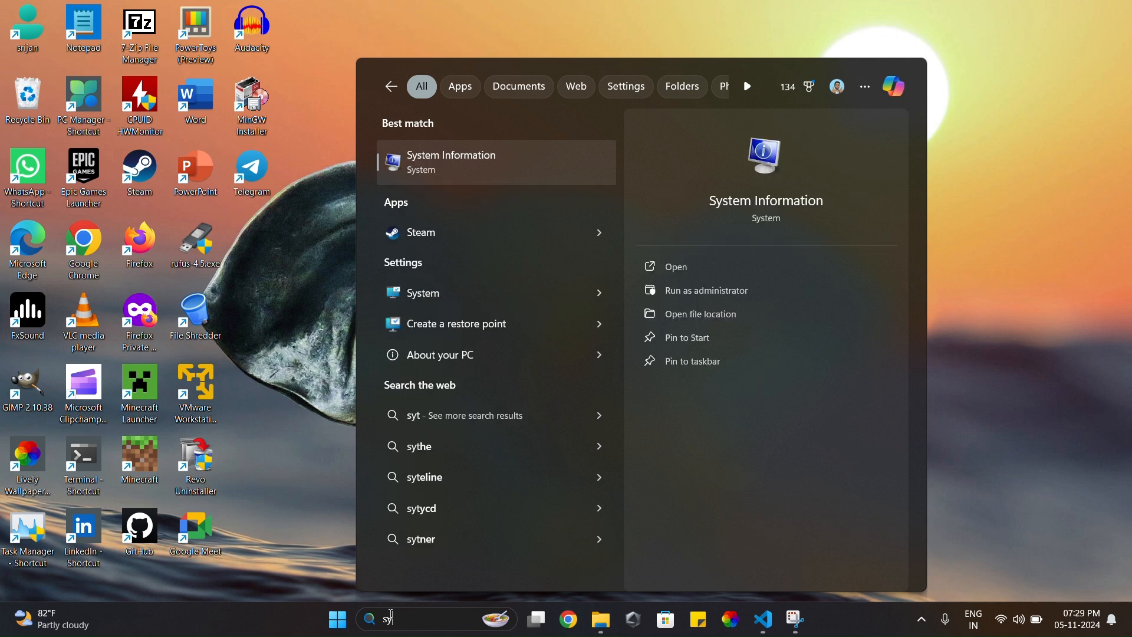
{"action": "key", "text": "BackSpace"}
{"action": "type", "text": "s"}
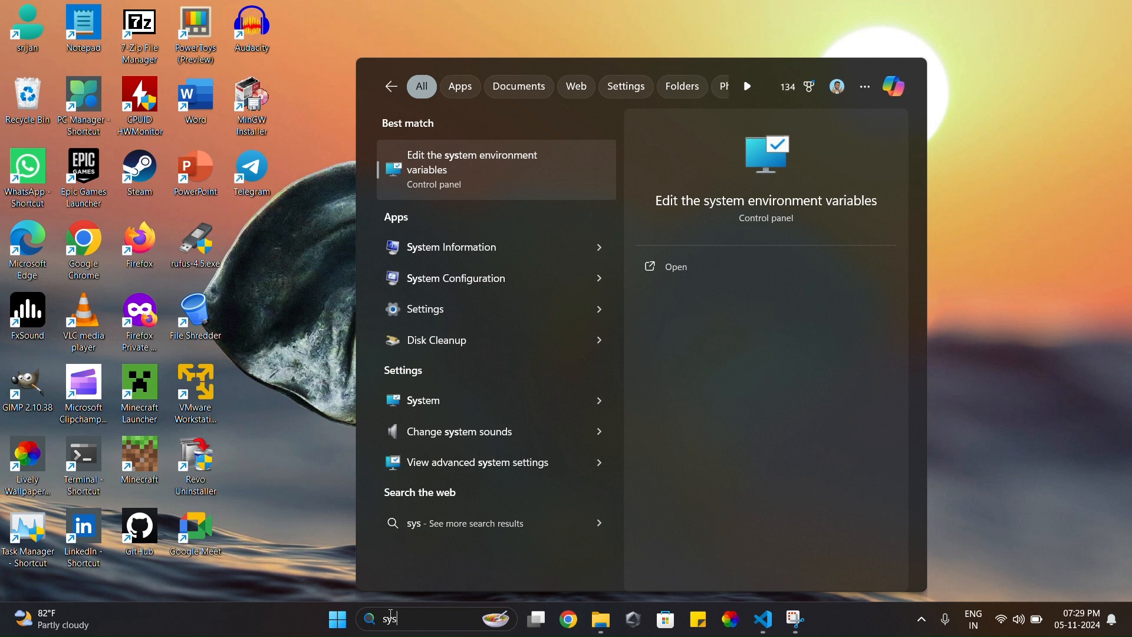
{"action": "type", "text": "t"}
{"action": "key", "text": "BackSpace"}
{"action": "type", "text": "temm"}
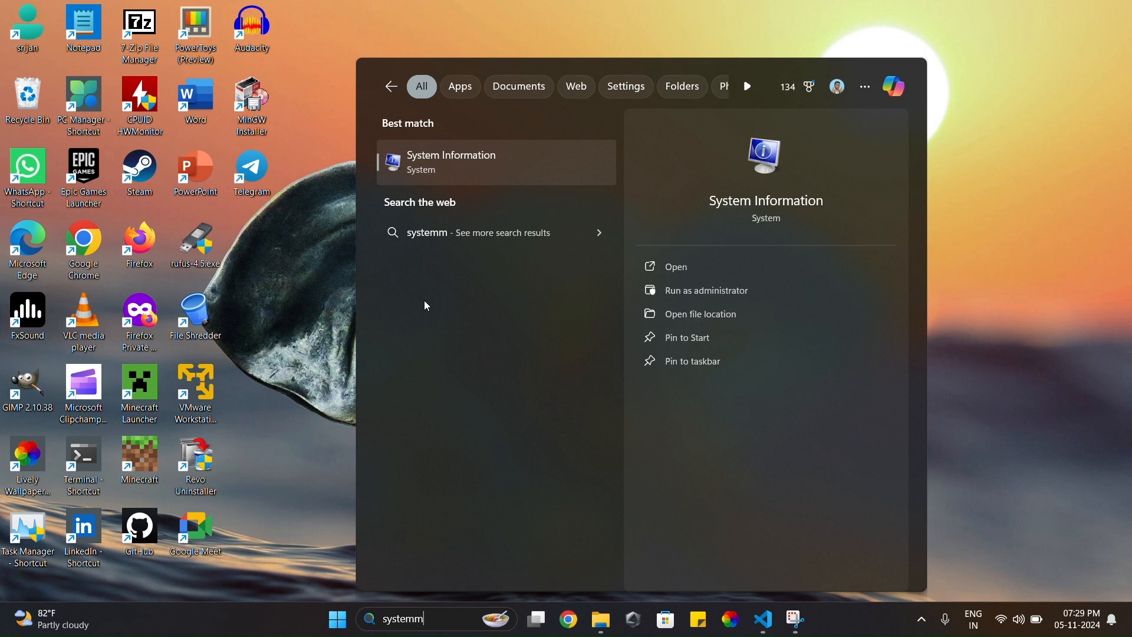
{"action": "key", "text": "BackSpace"}
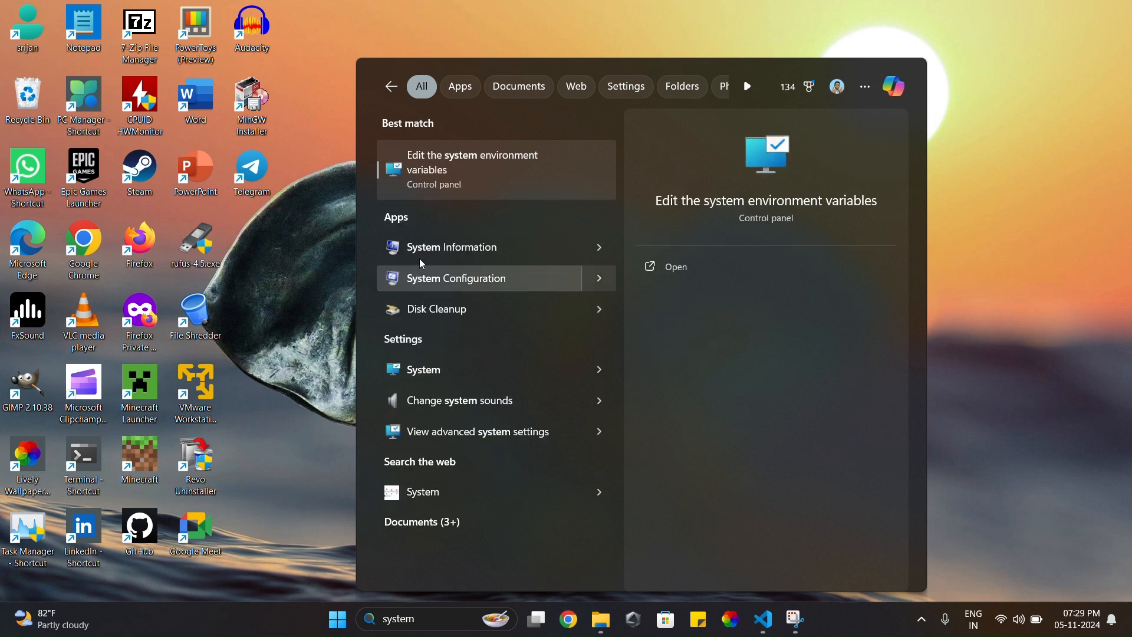
{"action": "left_click", "coordinate": [480, 175]}
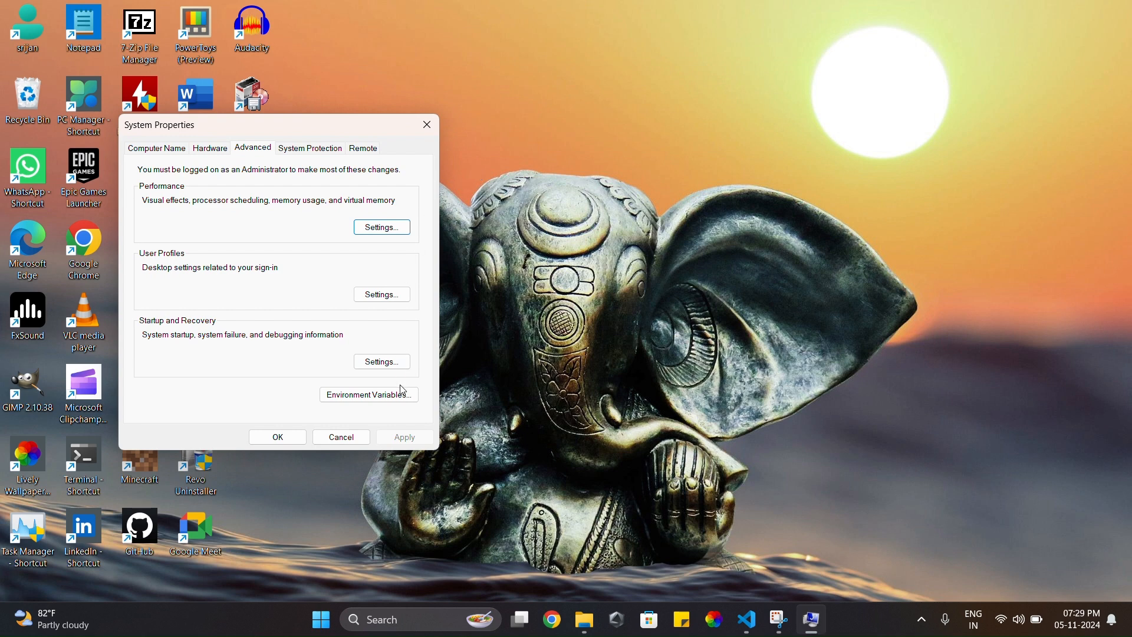
{"action": "left_click", "coordinate": [404, 405]}
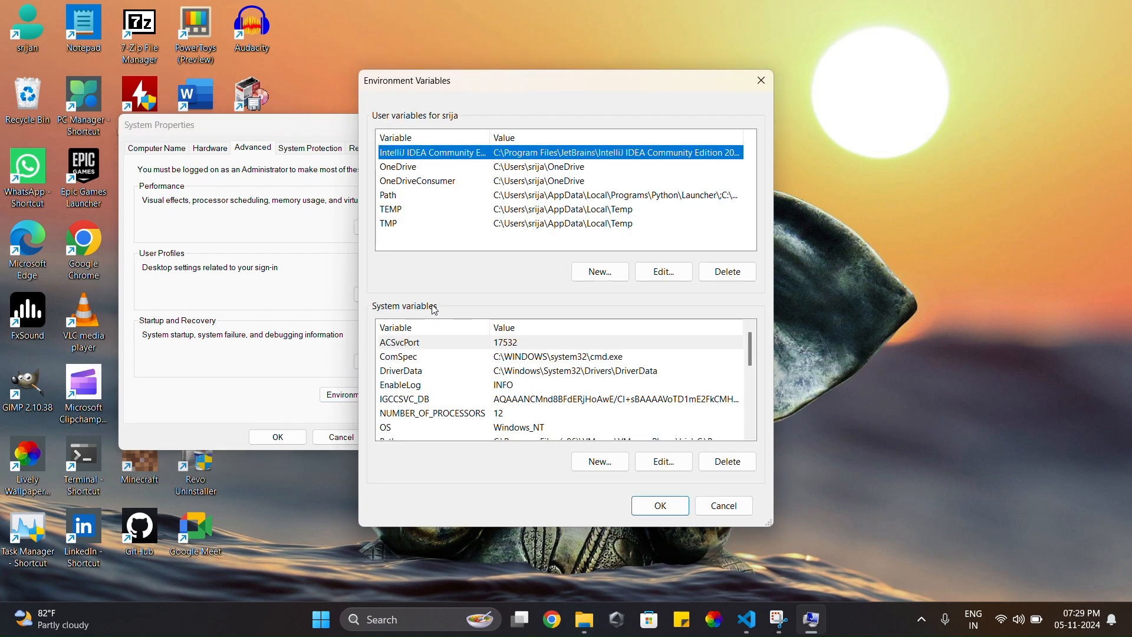
Step: Open the system Path variable, start a blank new entry and accept the list without entering a path
{"action": "scroll", "coordinate": [462, 366], "scroll_direction": "down", "scroll_amount": 1}
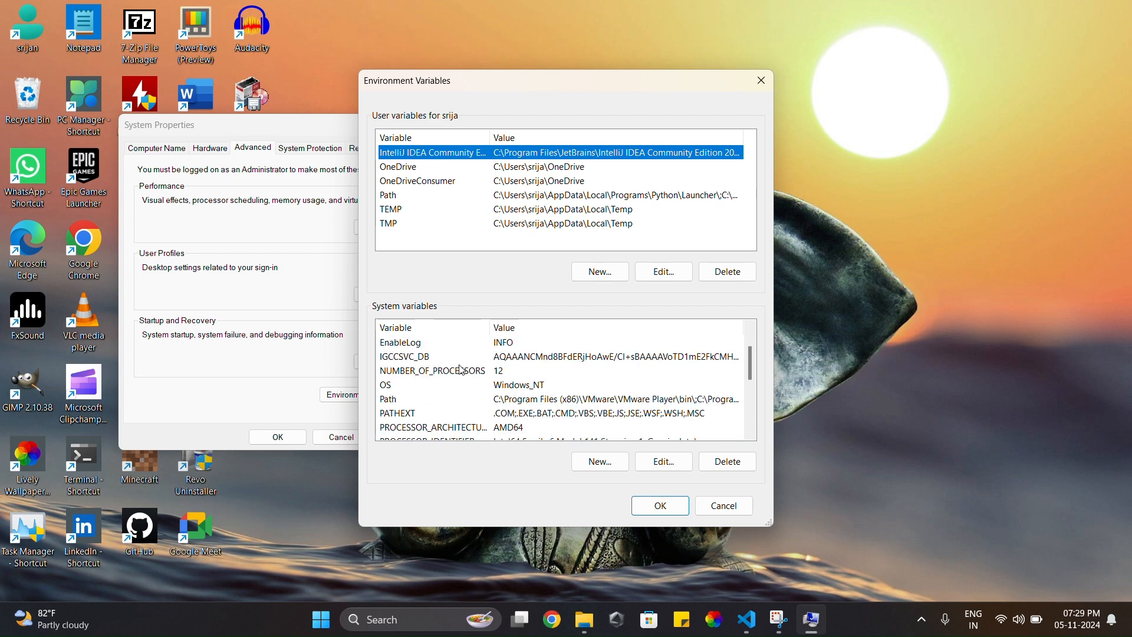
{"action": "left_click", "coordinate": [451, 400]}
{"action": "left_click", "coordinate": [670, 465]}
{"action": "left_click", "coordinate": [703, 150]}
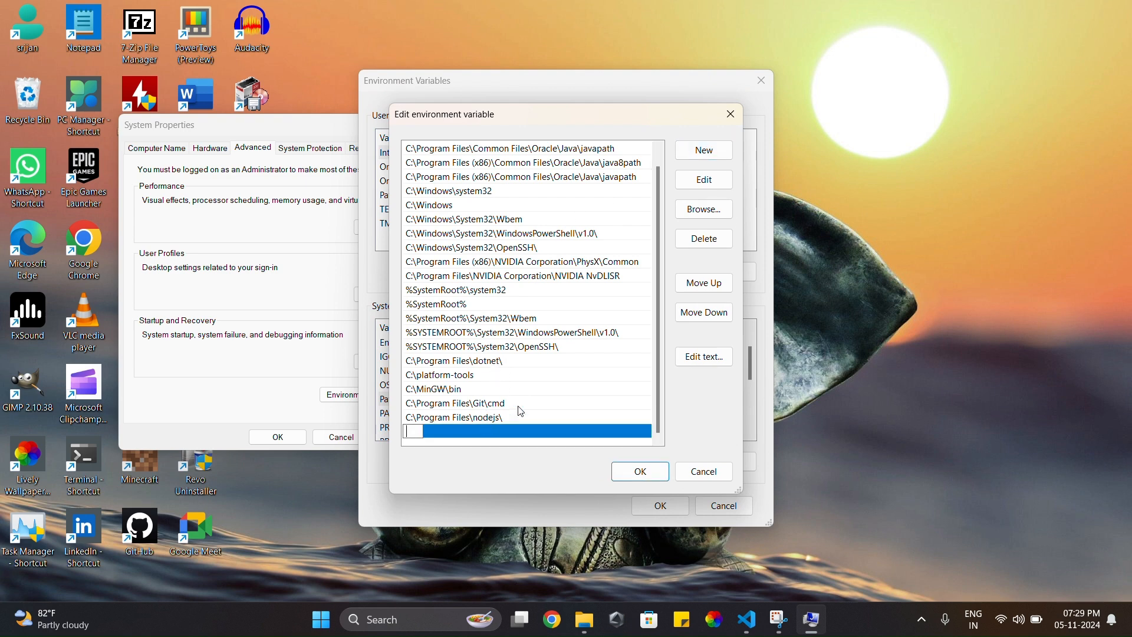
{"action": "left_click", "coordinate": [621, 475]}
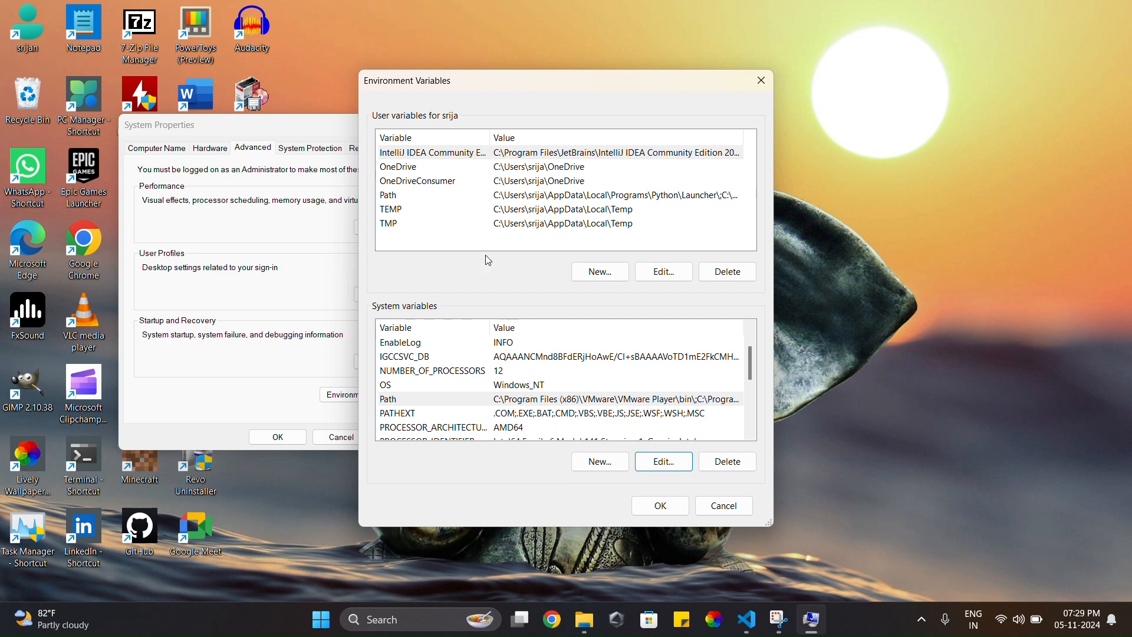
Step: Open the user Path variable, start a blank new entry, and accept all dialogs through System Properties
{"action": "left_click", "coordinate": [429, 195]}
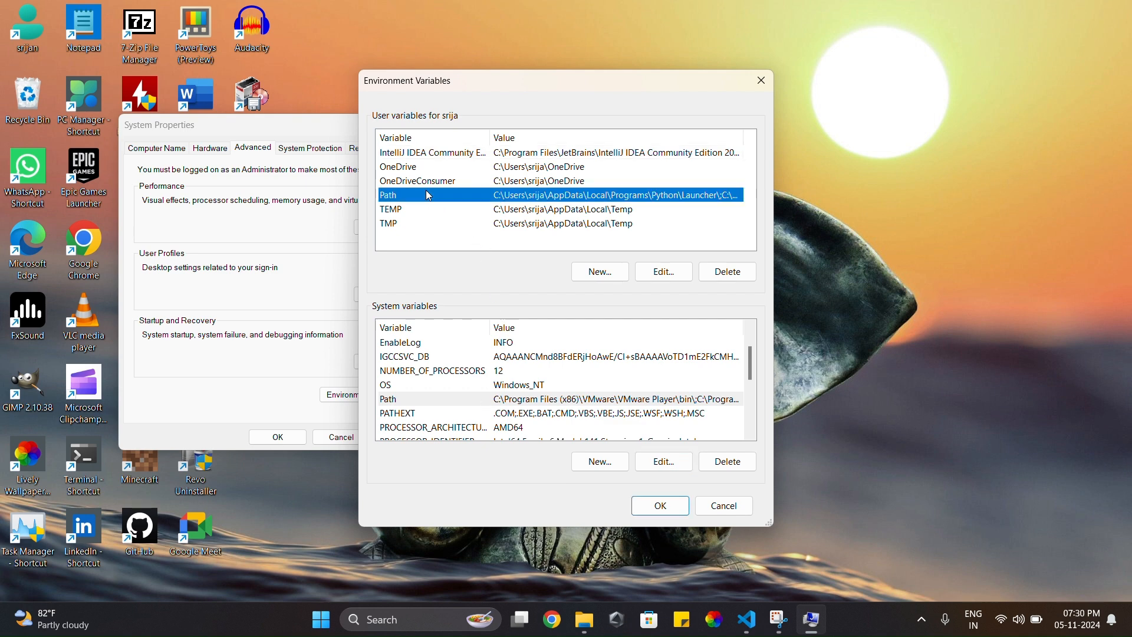
{"action": "left_click", "coordinate": [648, 271]}
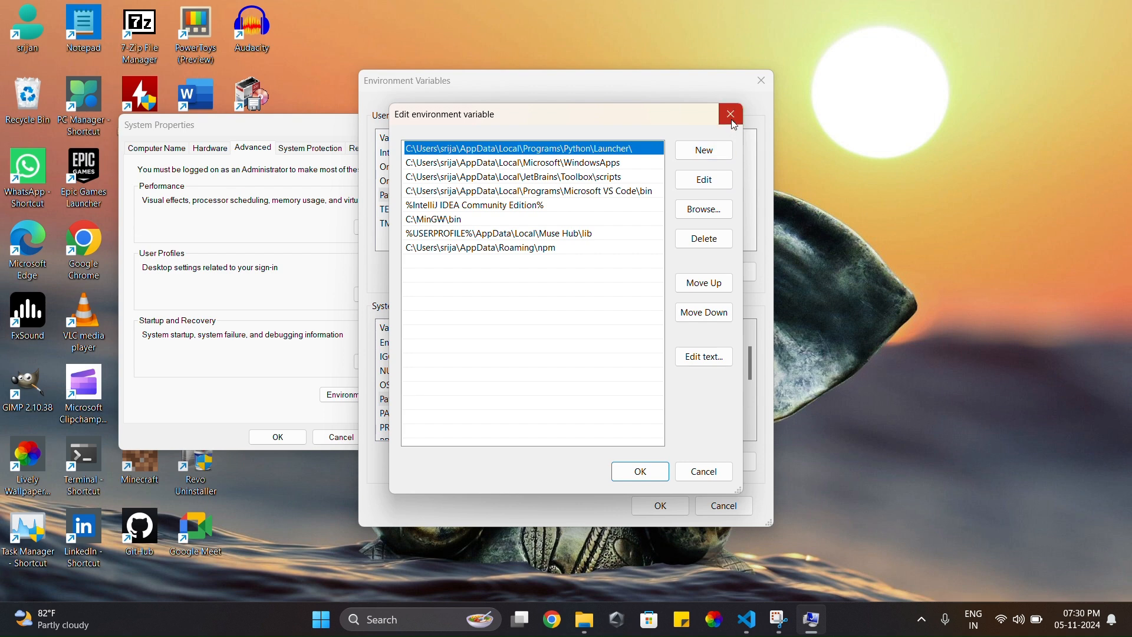
{"action": "left_click", "coordinate": [696, 149]}
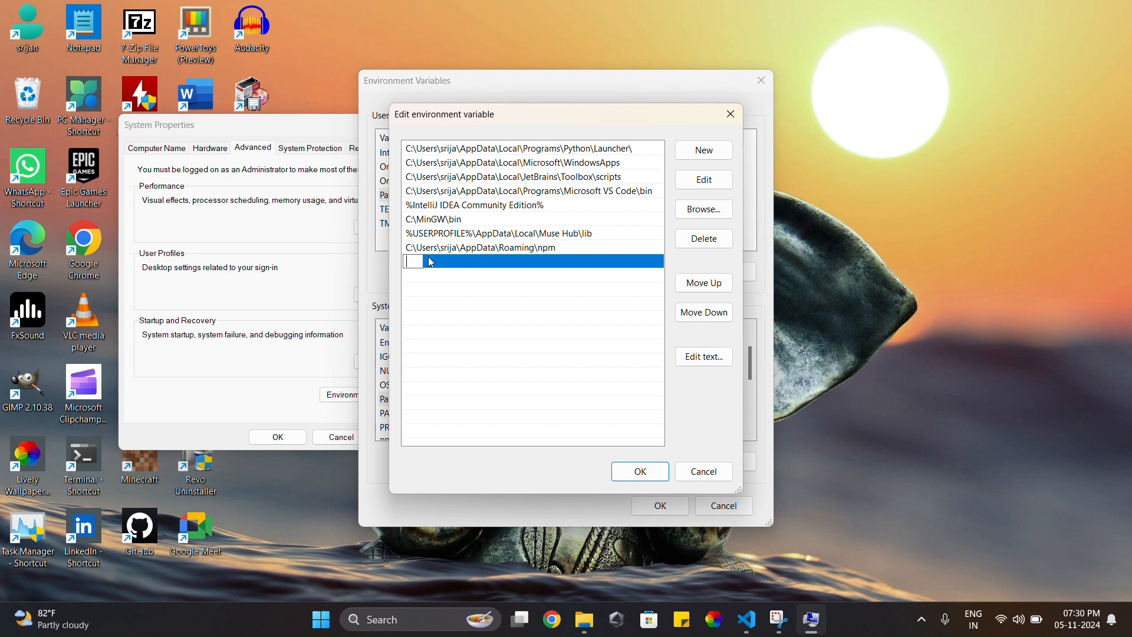
{"action": "left_click", "coordinate": [655, 470]}
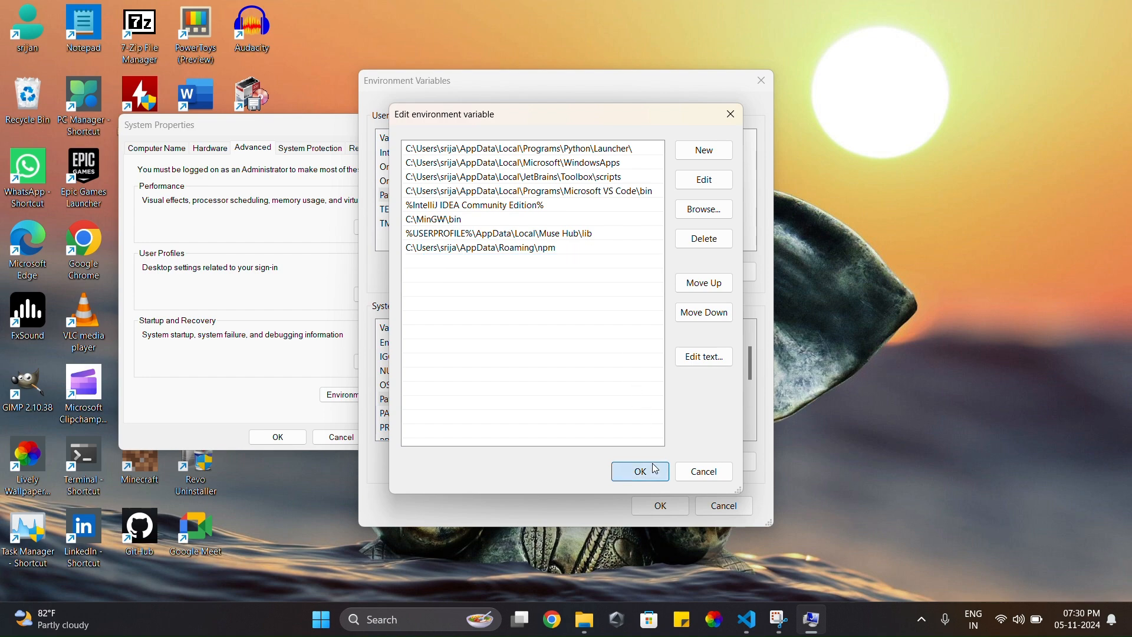
{"action": "left_click", "coordinate": [661, 505]}
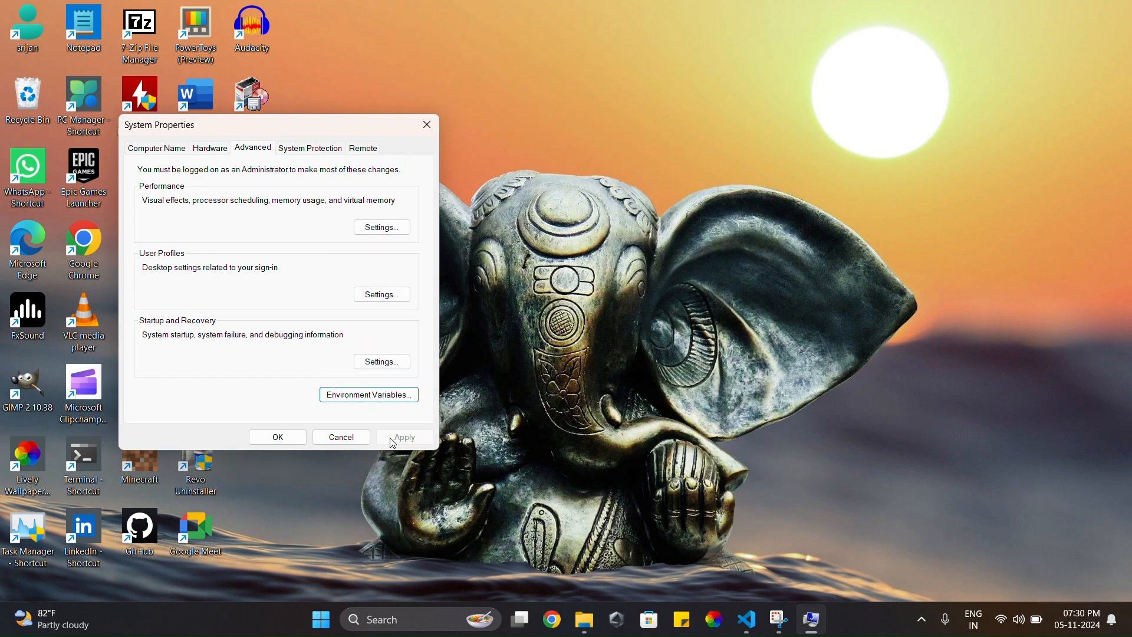
{"action": "left_click", "coordinate": [293, 435]}
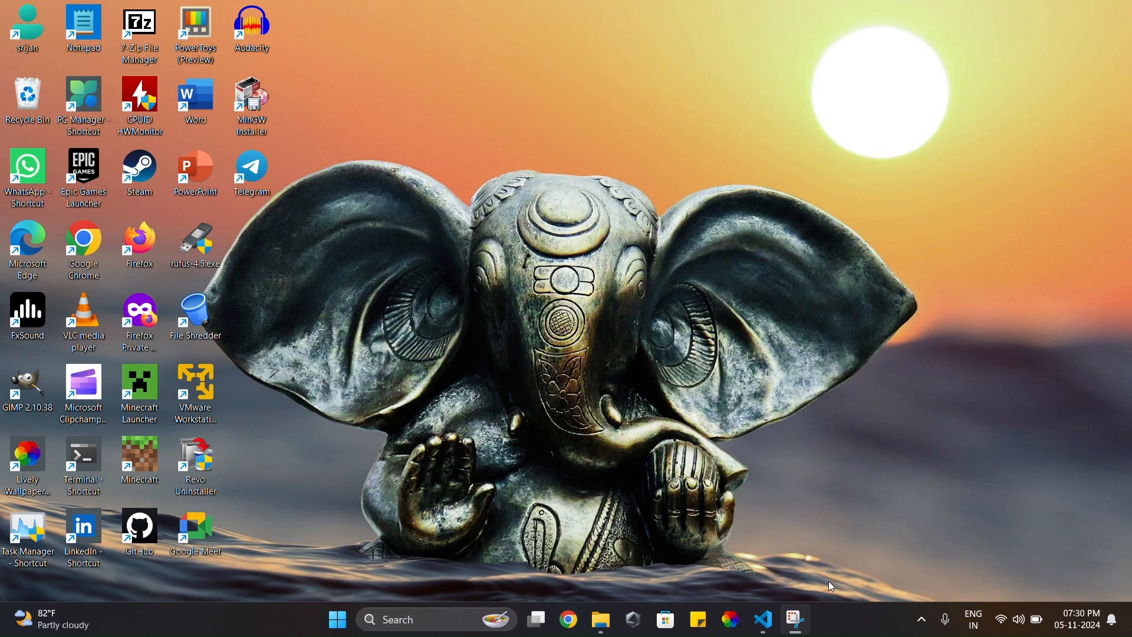
Step: Bring up the Visual Studio Code welcome page and minimize the window again
{"action": "left_click", "coordinate": [762, 627]}
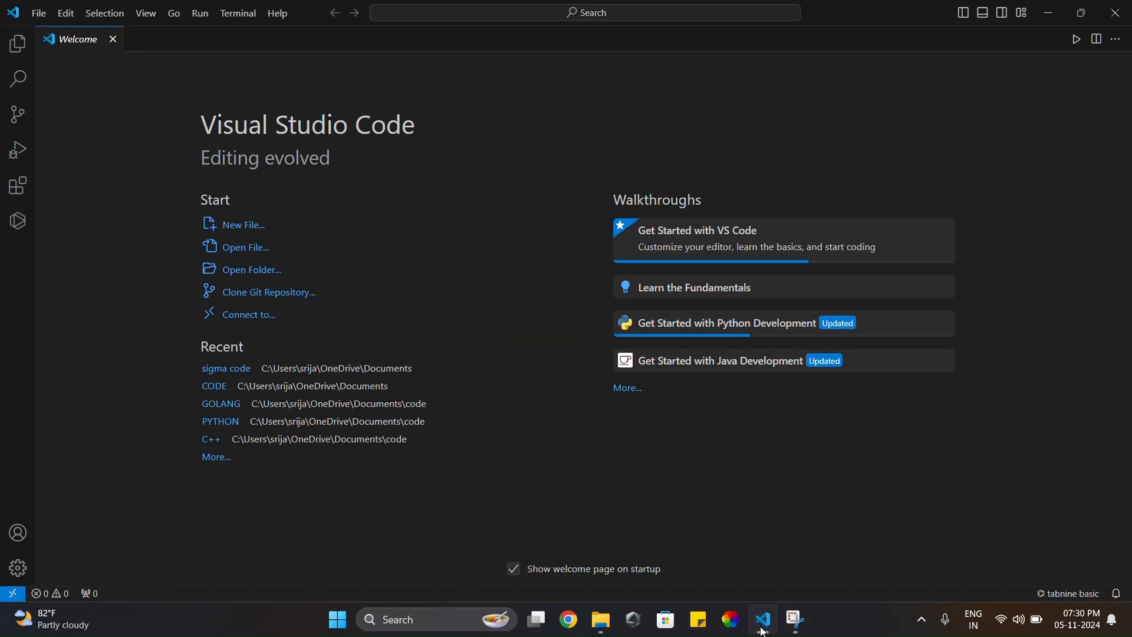
{"action": "left_click", "coordinate": [764, 630]}
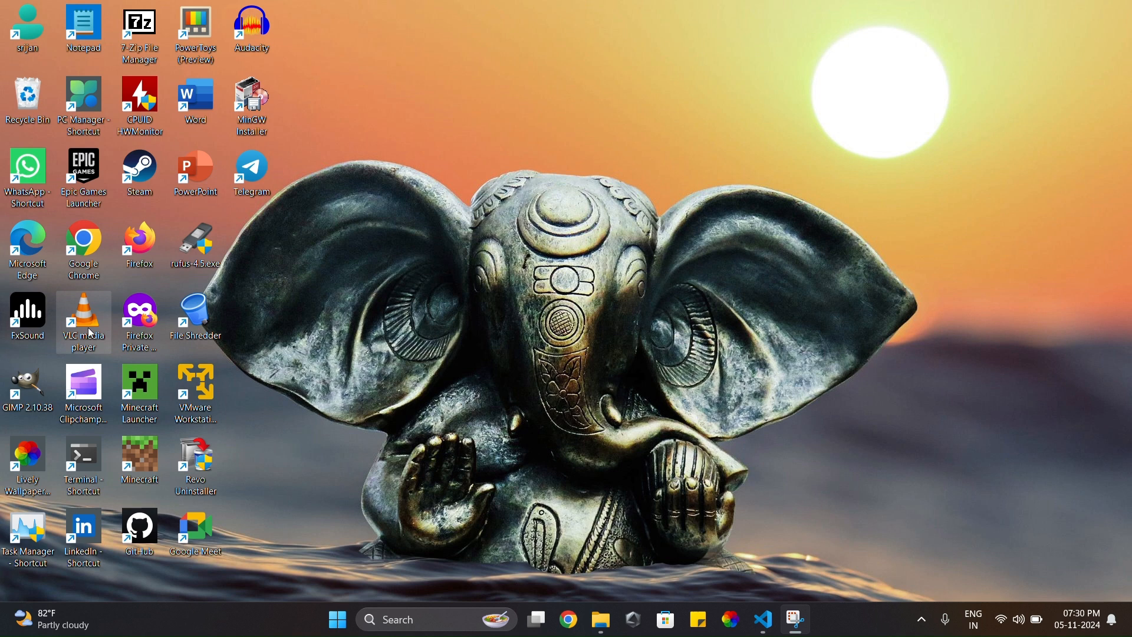
Step: Search the web for "code blocks download" in Microsoft Edge and look through the Code::Blocks and SourceForge results
{"action": "double_click", "coordinate": [17, 244]}
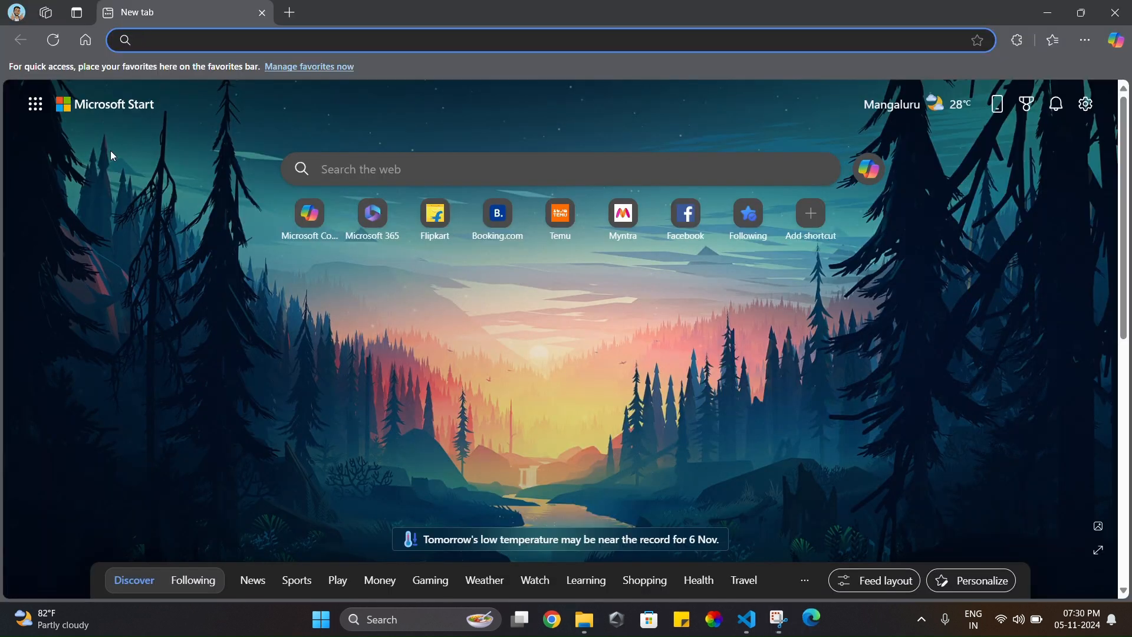
{"action": "left_click", "coordinate": [264, 48]}
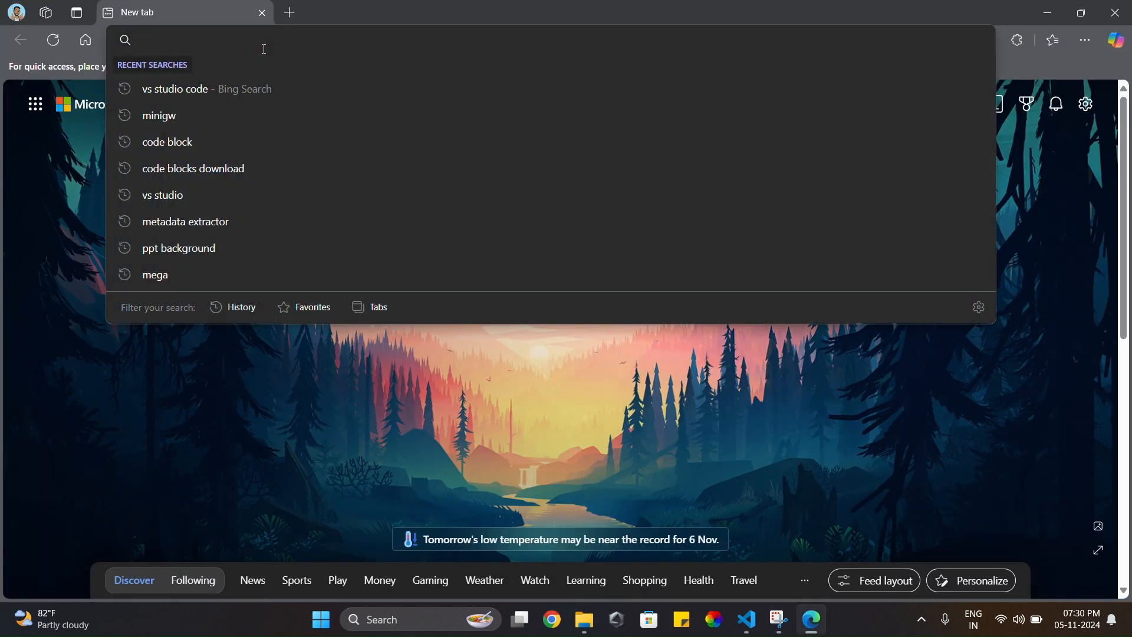
{"action": "left_click", "coordinate": [259, 174]}
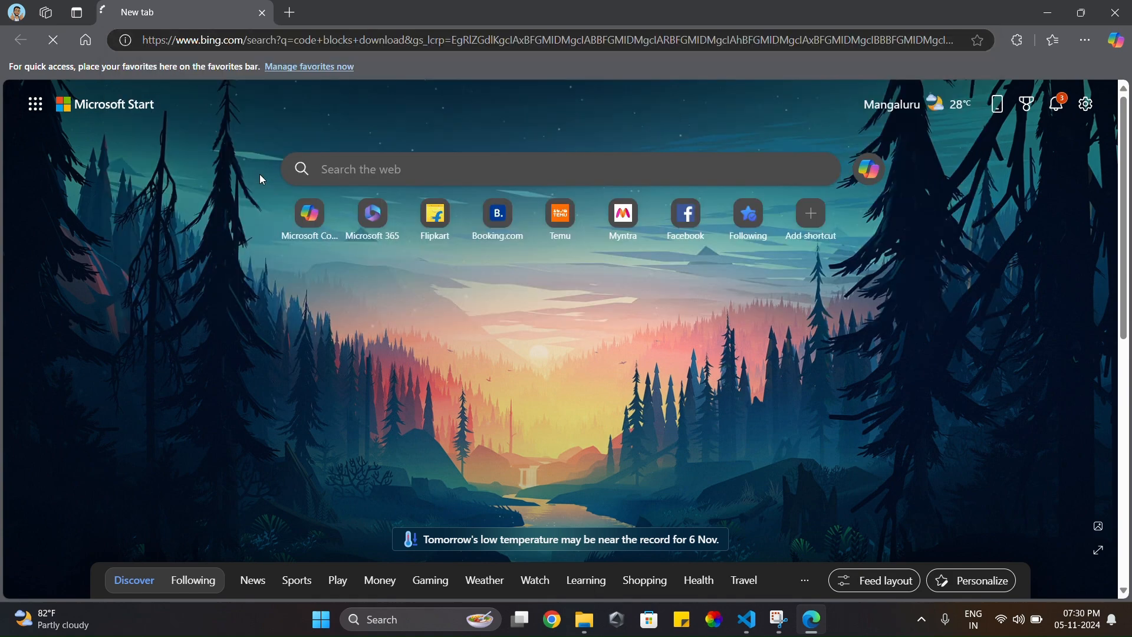
{"action": "scroll", "coordinate": [282, 355], "scroll_direction": "down", "scroll_amount": 3}
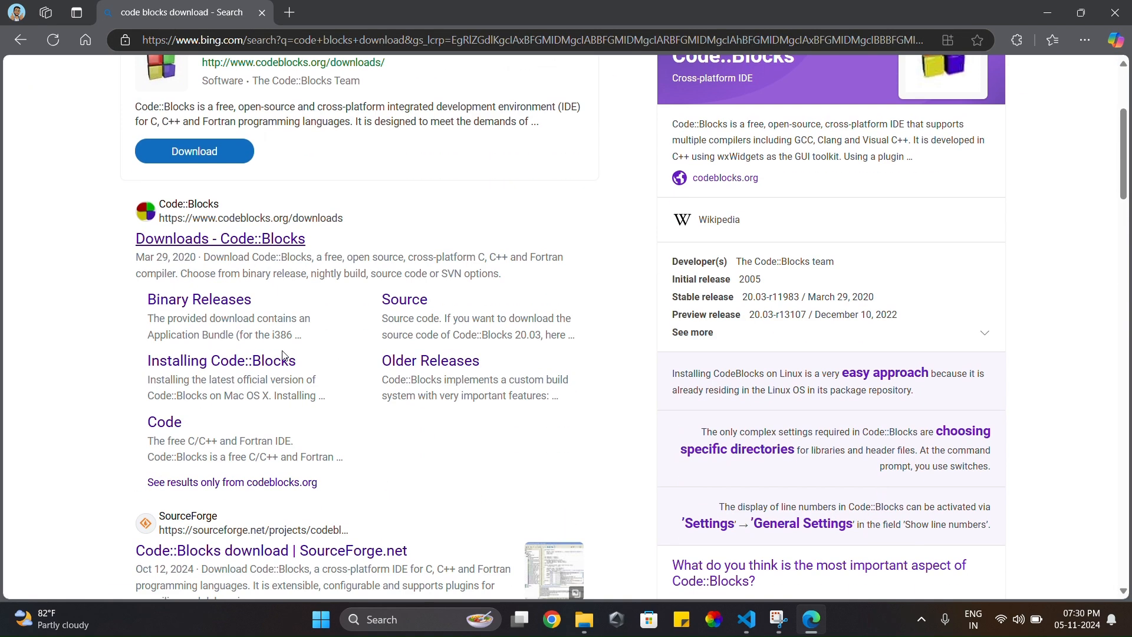
{"action": "scroll", "coordinate": [283, 356], "scroll_direction": "down", "scroll_amount": 5}
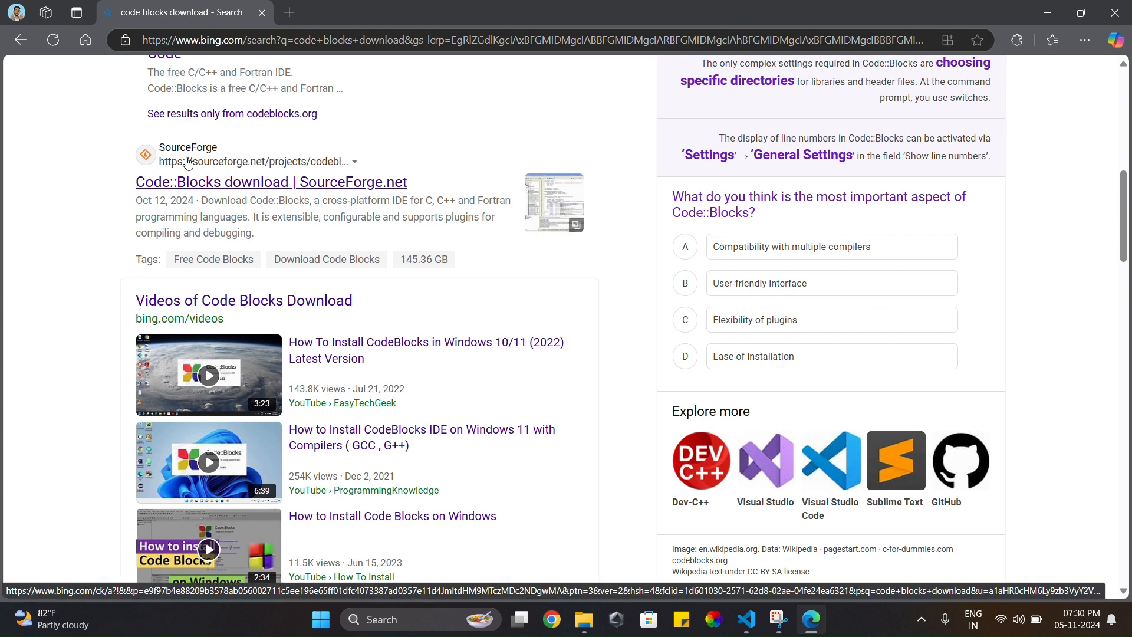
{"action": "scroll", "coordinate": [365, 200], "scroll_direction": "up", "scroll_amount": 1}
{"action": "scroll", "coordinate": [365, 201], "scroll_direction": "up", "scroll_amount": 8}
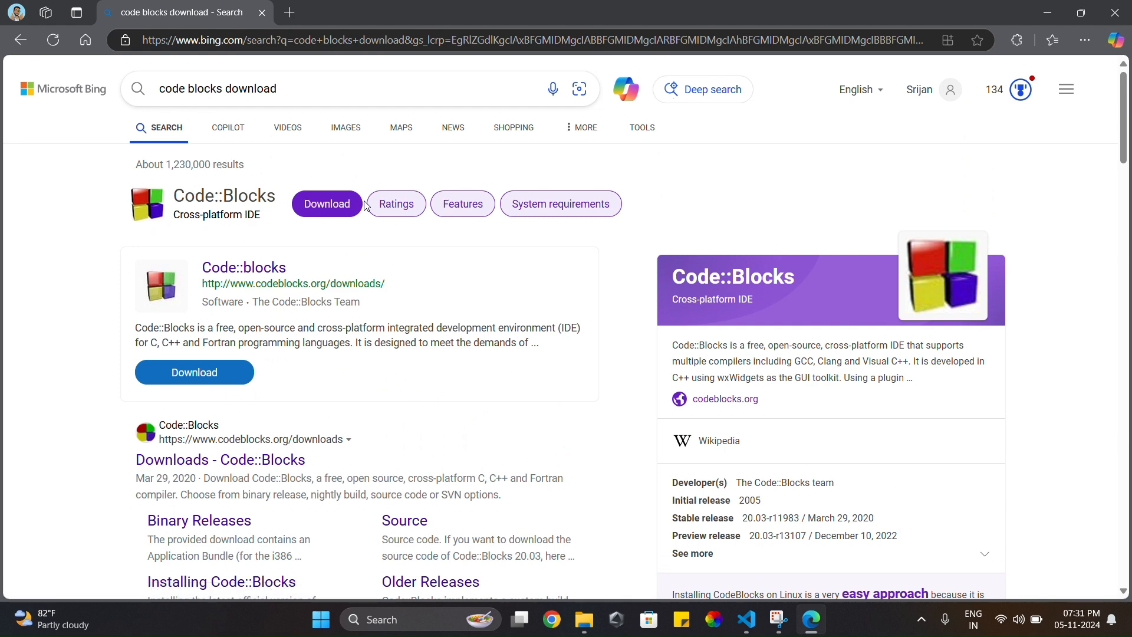
{"action": "scroll", "coordinate": [422, 243], "scroll_direction": "down", "scroll_amount": 3}
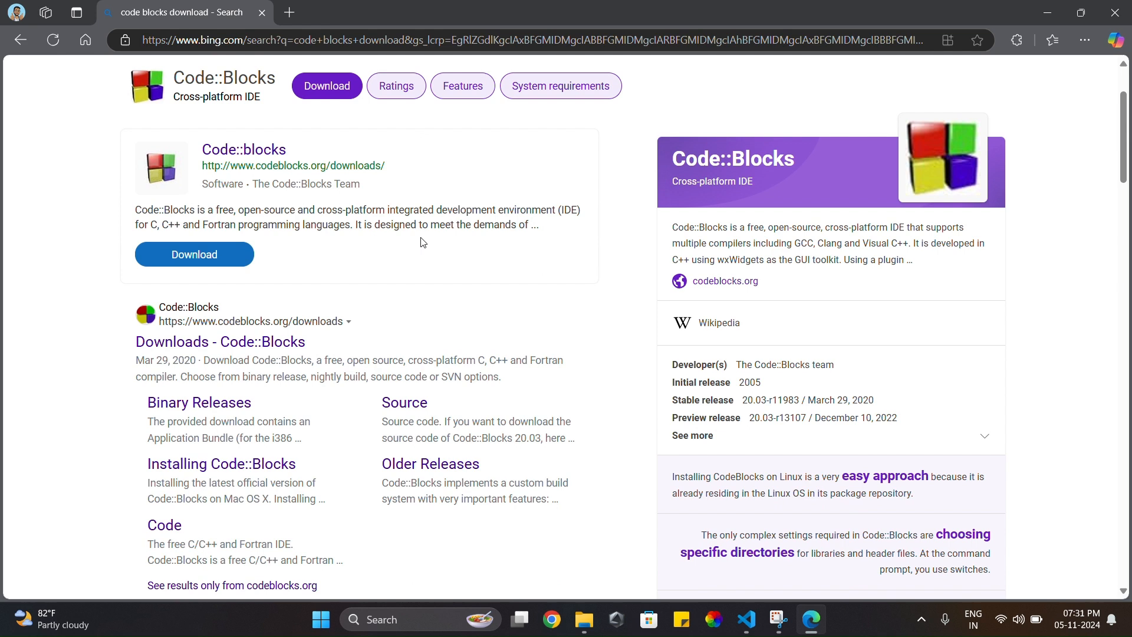
{"action": "scroll", "coordinate": [227, 162], "scroll_direction": "up", "scroll_amount": 1}
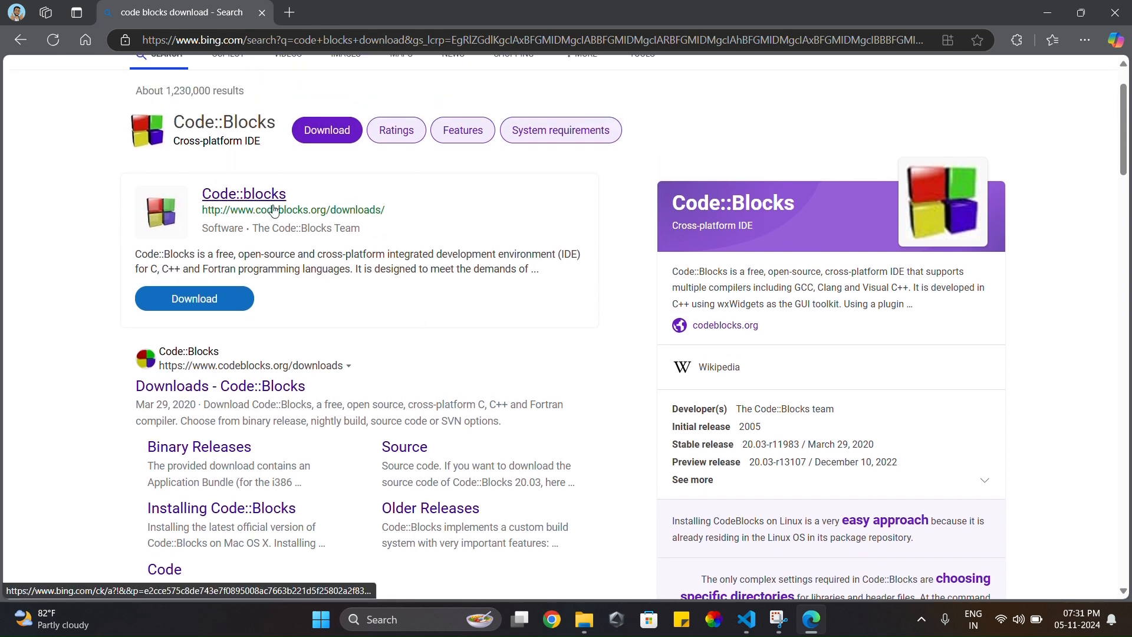
Step: Open the Code::Blocks downloads page from the search results, look through it, and go to the binary releases
{"action": "left_click", "coordinate": [219, 295]}
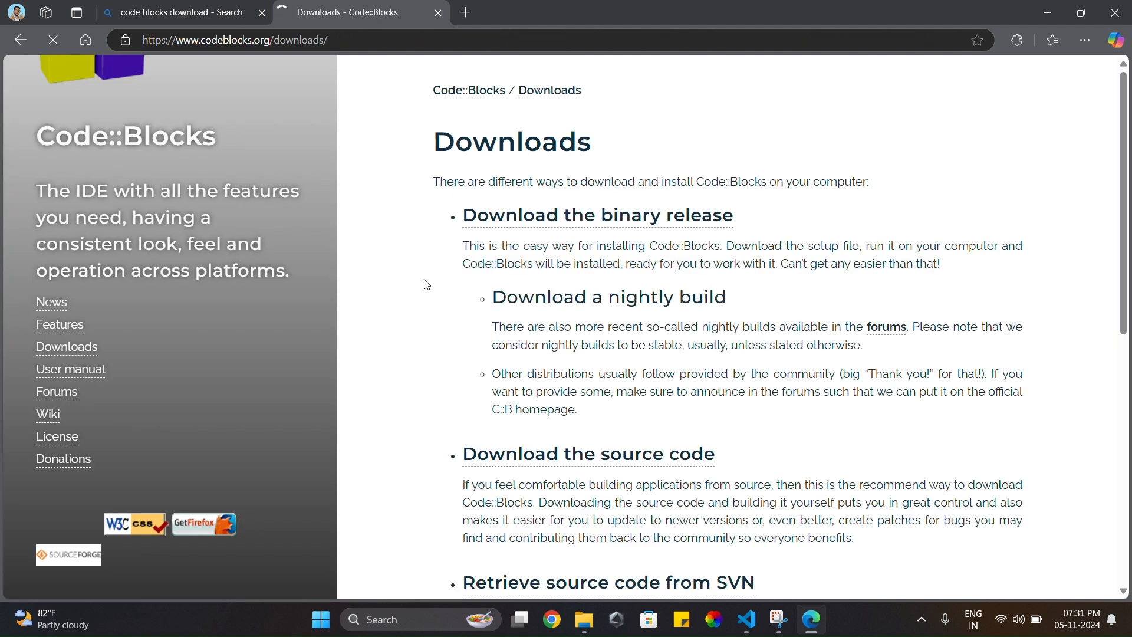
{"action": "scroll", "coordinate": [418, 283], "scroll_direction": "down", "scroll_amount": 8}
{"action": "scroll", "coordinate": [546, 323], "scroll_direction": "up", "scroll_amount": 6}
{"action": "scroll", "coordinate": [546, 323], "scroll_direction": "down", "scroll_amount": 6}
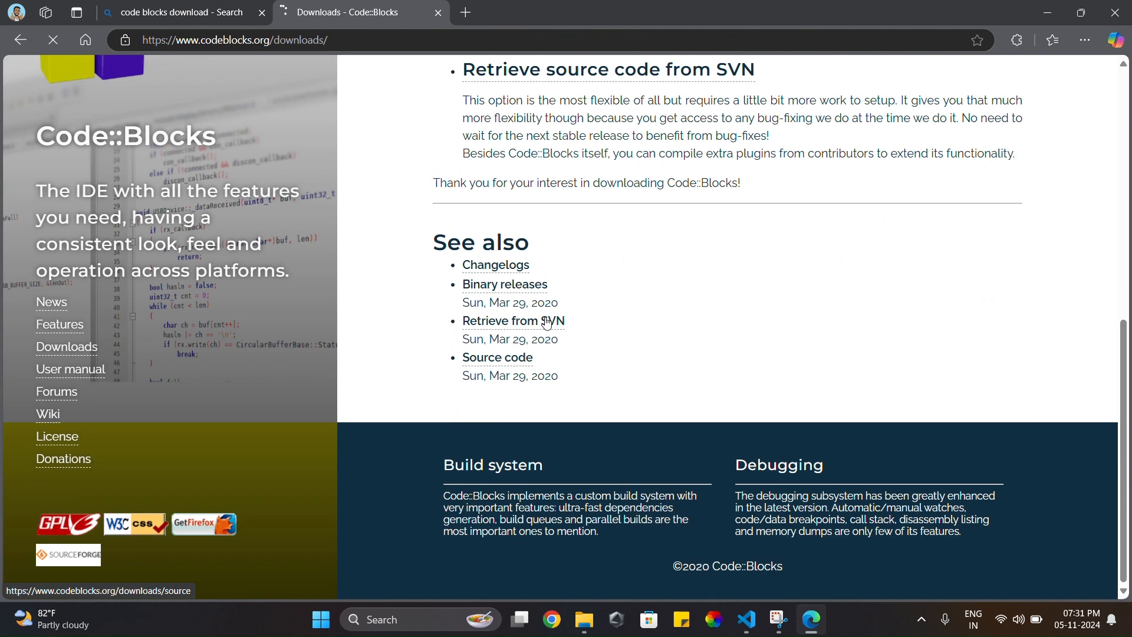
{"action": "scroll", "coordinate": [606, 322], "scroll_direction": "up", "scroll_amount": 7}
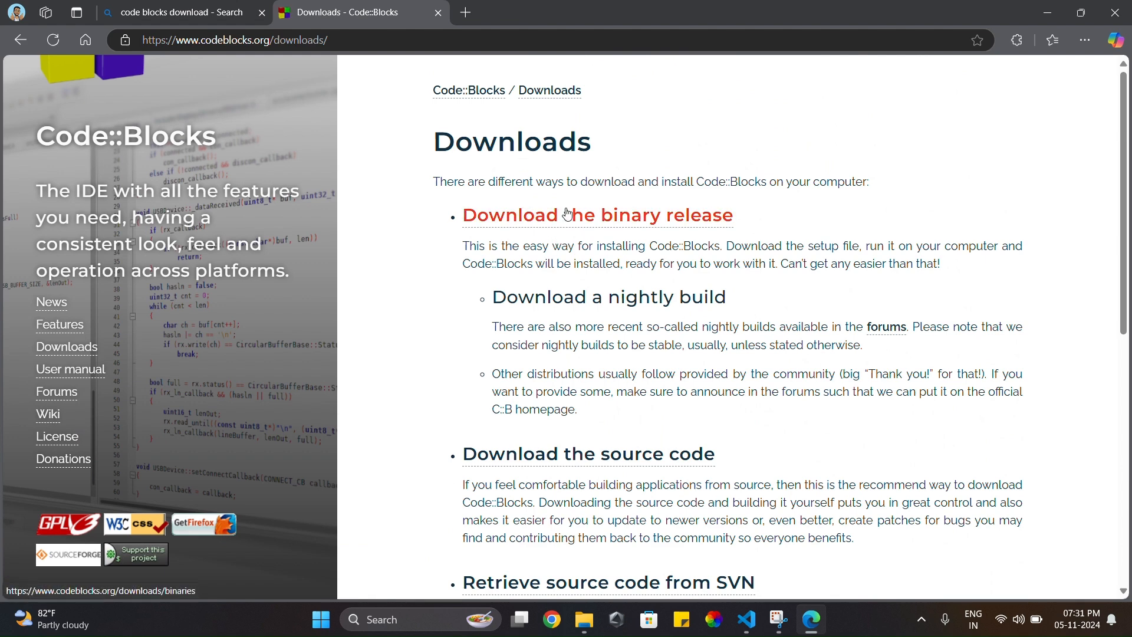
{"action": "left_click", "coordinate": [567, 215]}
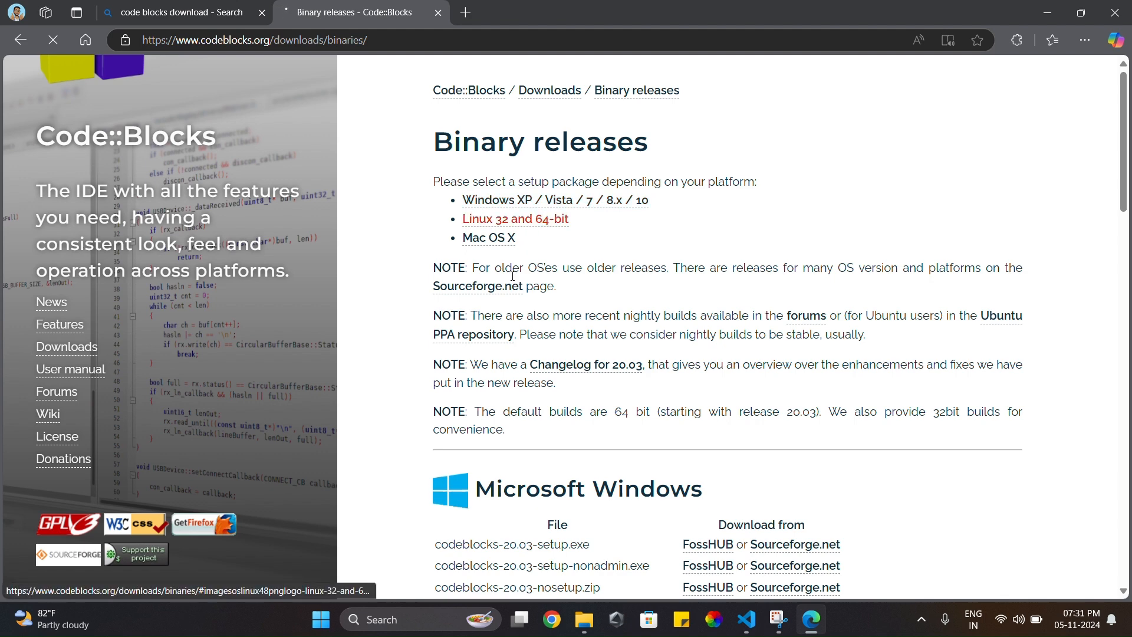
Step: Start downloading codeblocks-20.03-setup.exe for Microsoft Windows from Sourceforge.net, and cancel the download
{"action": "scroll", "coordinate": [543, 319], "scroll_direction": "down", "scroll_amount": 5}
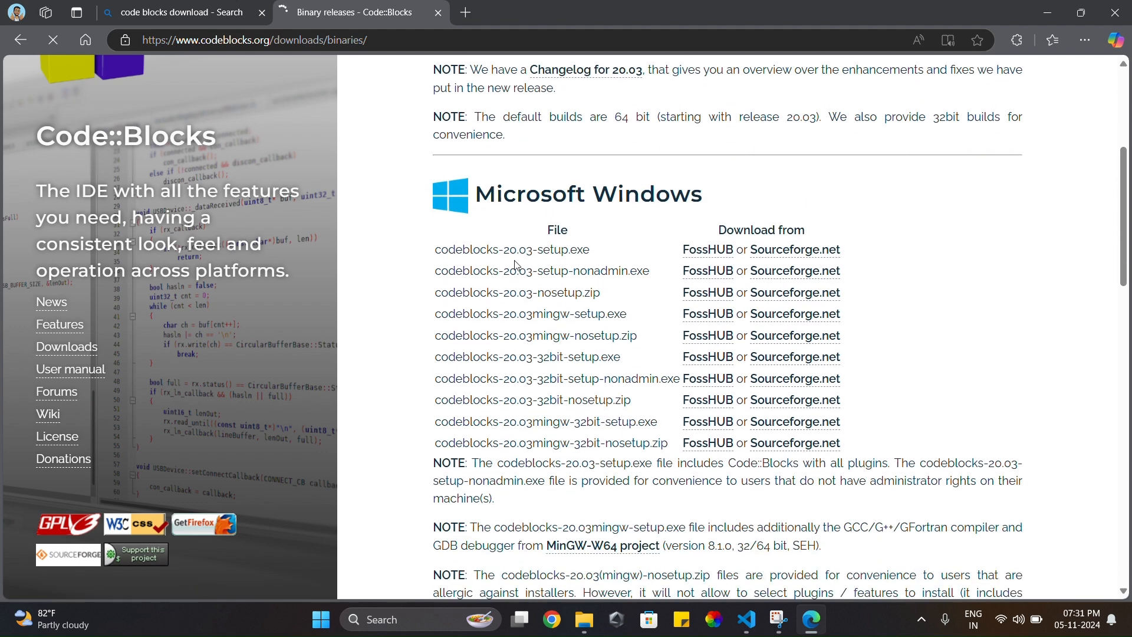
{"action": "scroll", "coordinate": [595, 263], "scroll_direction": "down", "scroll_amount": 3}
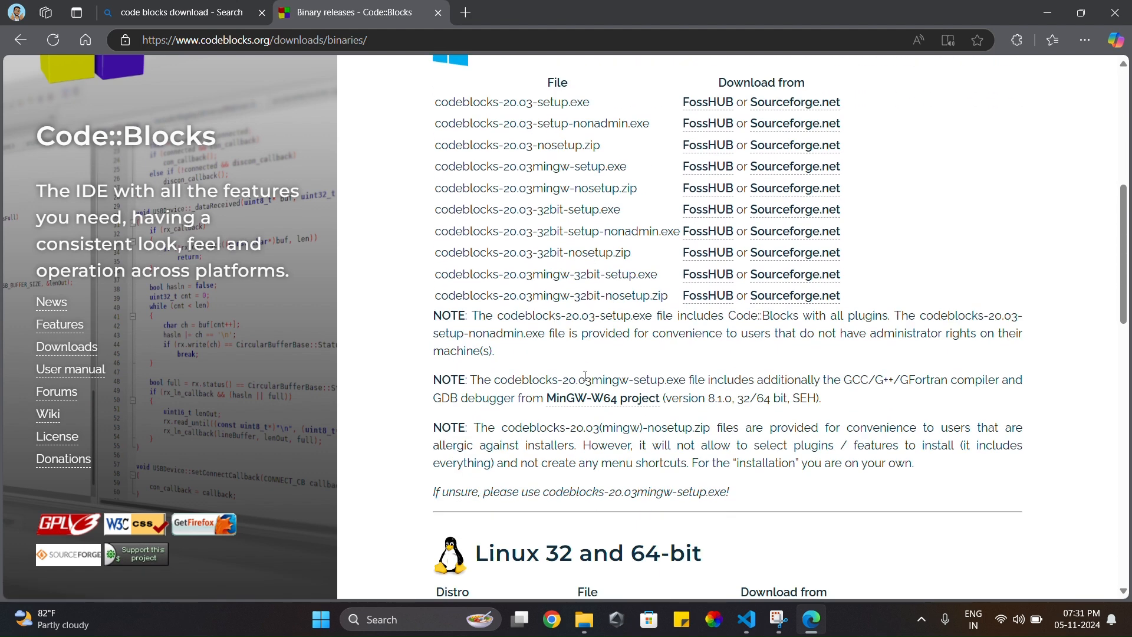
{"action": "scroll", "coordinate": [678, 398], "scroll_direction": "up", "scroll_amount": 7}
{"action": "scroll", "coordinate": [678, 401], "scroll_direction": "down", "scroll_amount": 3}
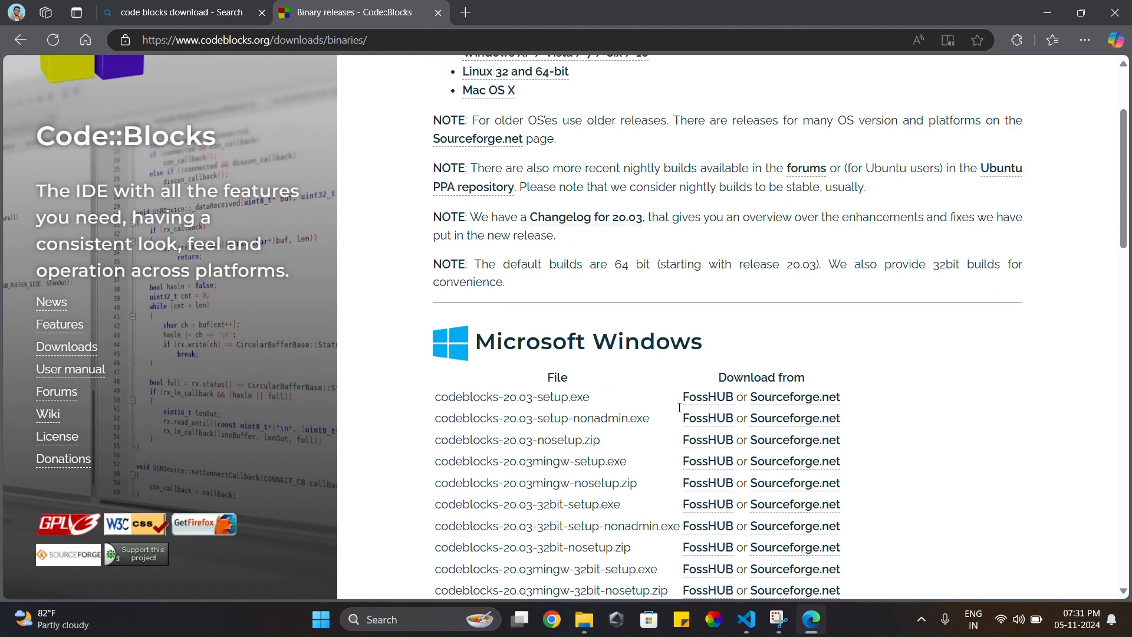
{"action": "left_click", "coordinate": [781, 404]}
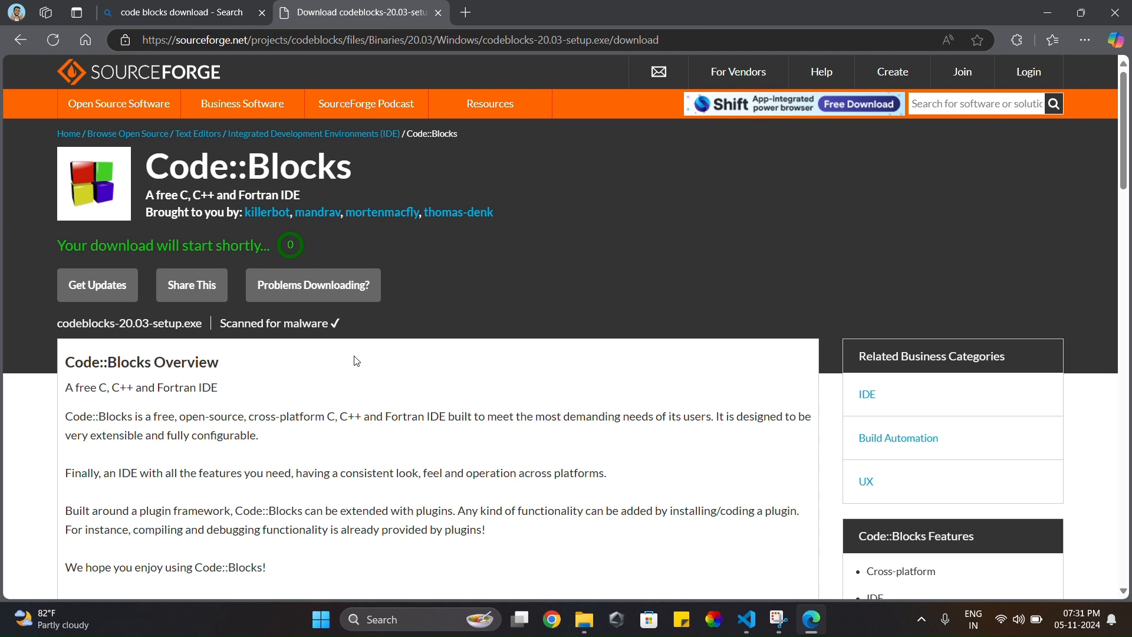
{"action": "scroll", "coordinate": [357, 361], "scroll_direction": "down", "scroll_amount": 1}
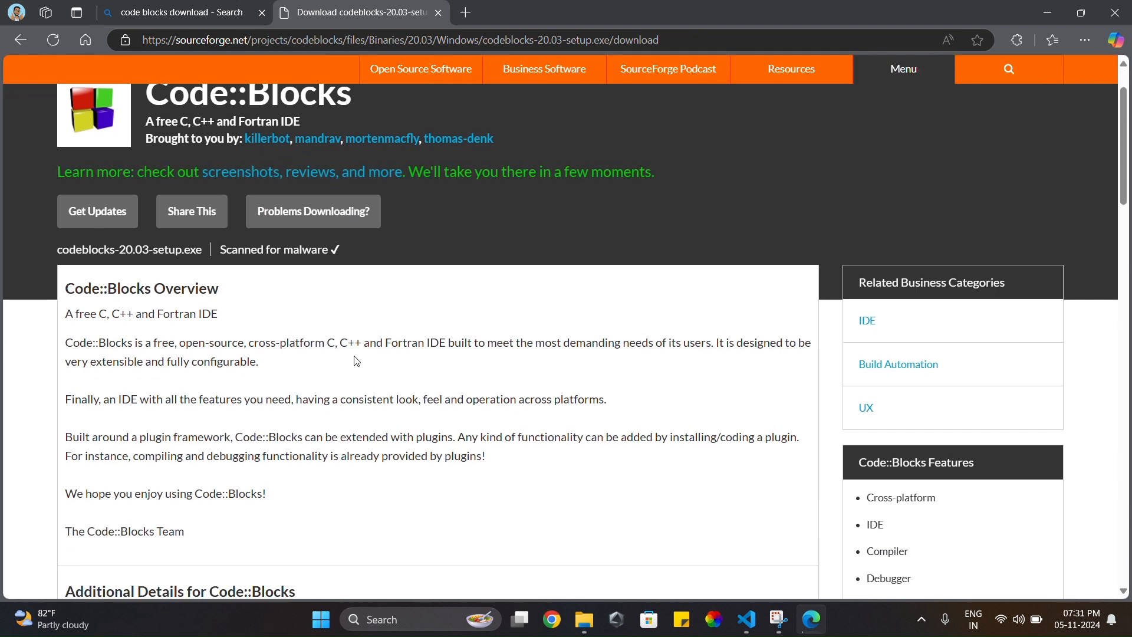
{"action": "scroll", "coordinate": [357, 361], "scroll_direction": "down", "scroll_amount": 12}
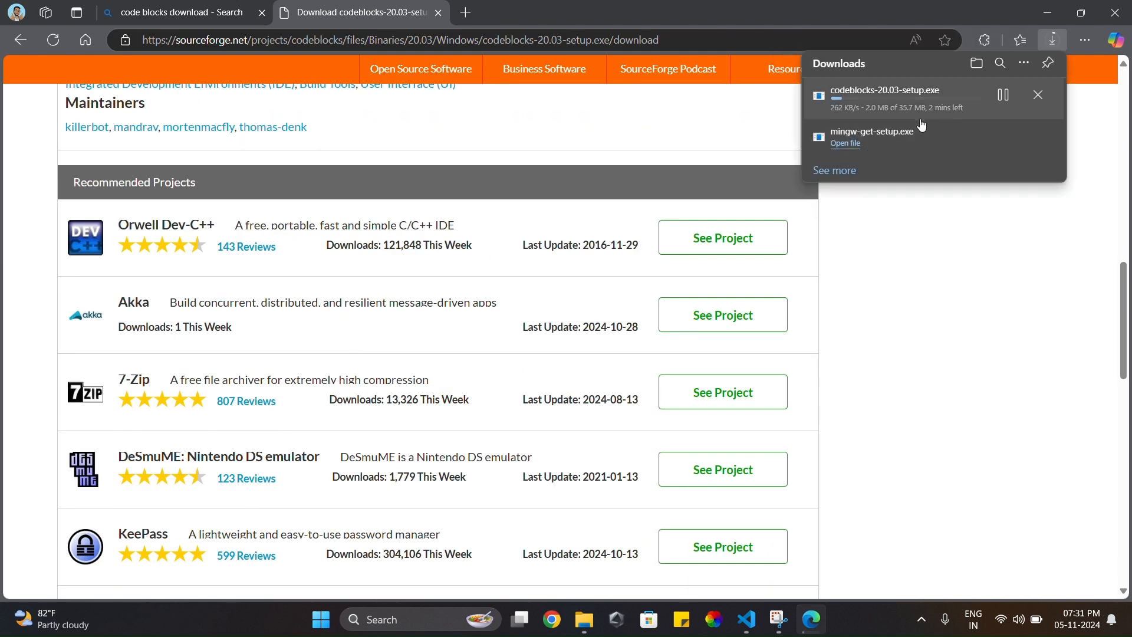
{"action": "left_click", "coordinate": [1037, 97]}
Step: Look through the Code::Blocks details and recommended projects on SourceForge, and minimize the browser
{"action": "scroll", "coordinate": [265, 324], "scroll_direction": "down", "scroll_amount": 12}
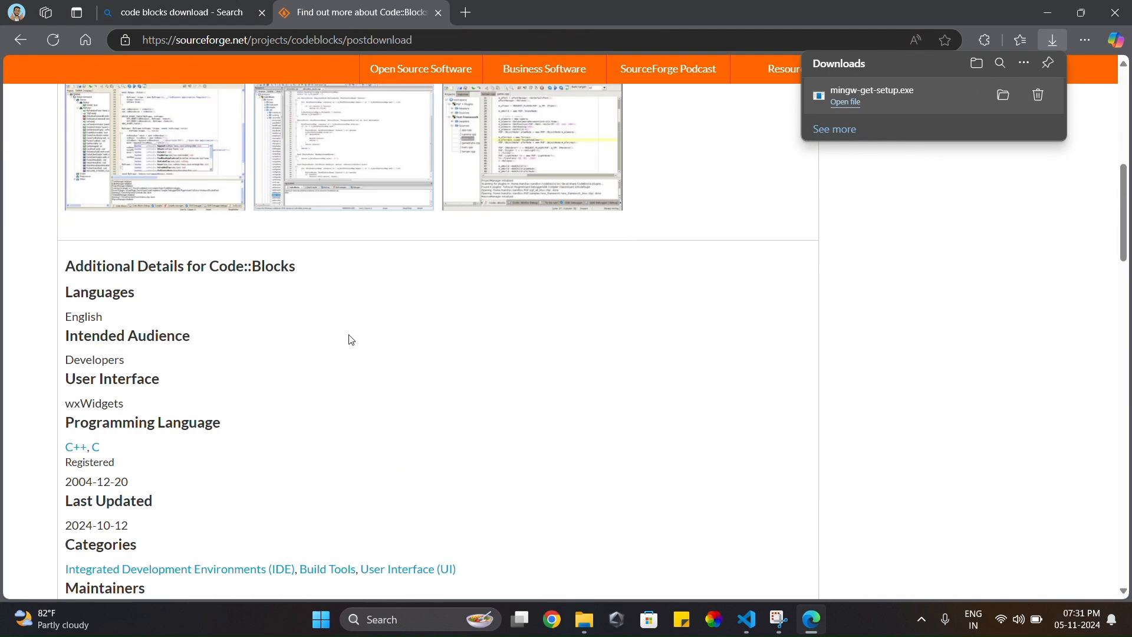
{"action": "scroll", "coordinate": [350, 359], "scroll_direction": "down", "scroll_amount": 12}
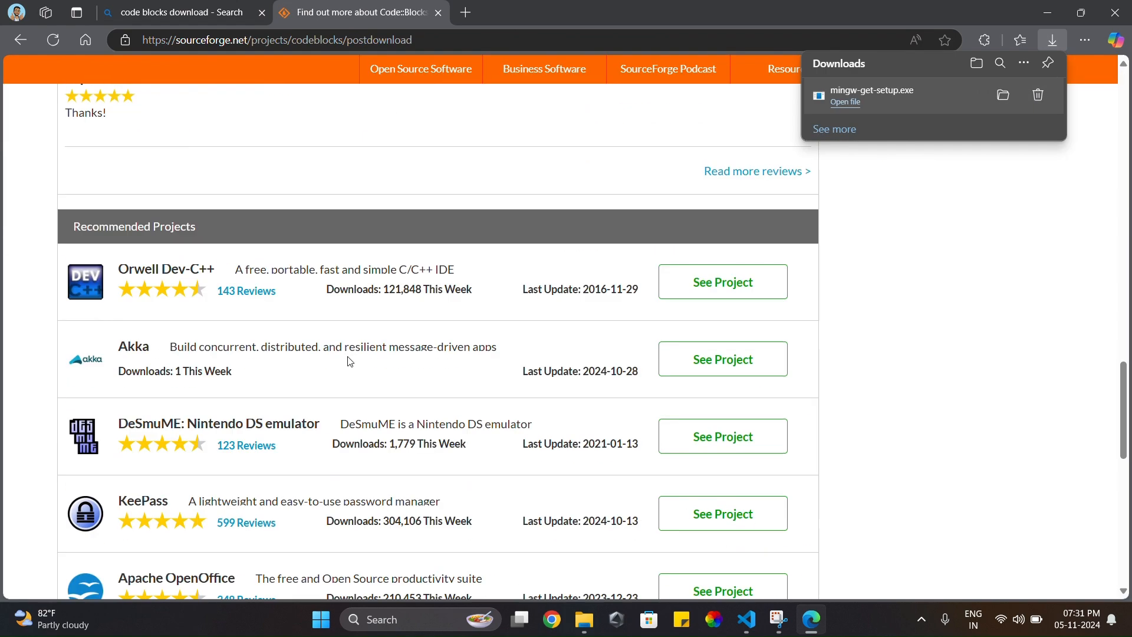
{"action": "scroll", "coordinate": [350, 359], "scroll_direction": "down", "scroll_amount": 5}
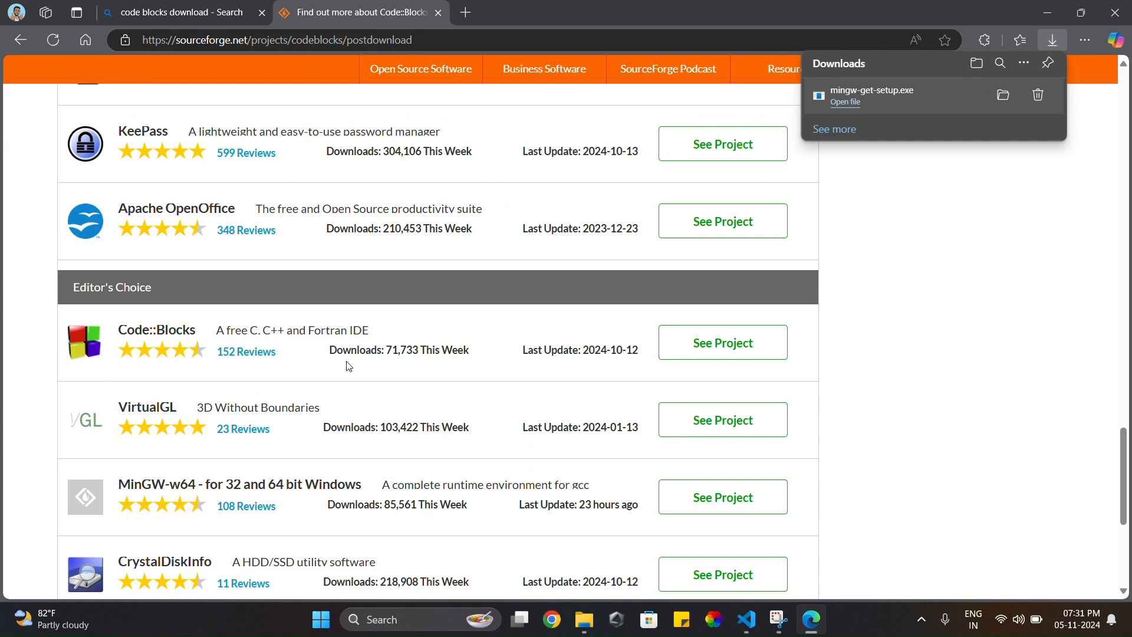
{"action": "scroll", "coordinate": [345, 364], "scroll_direction": "down", "scroll_amount": 5}
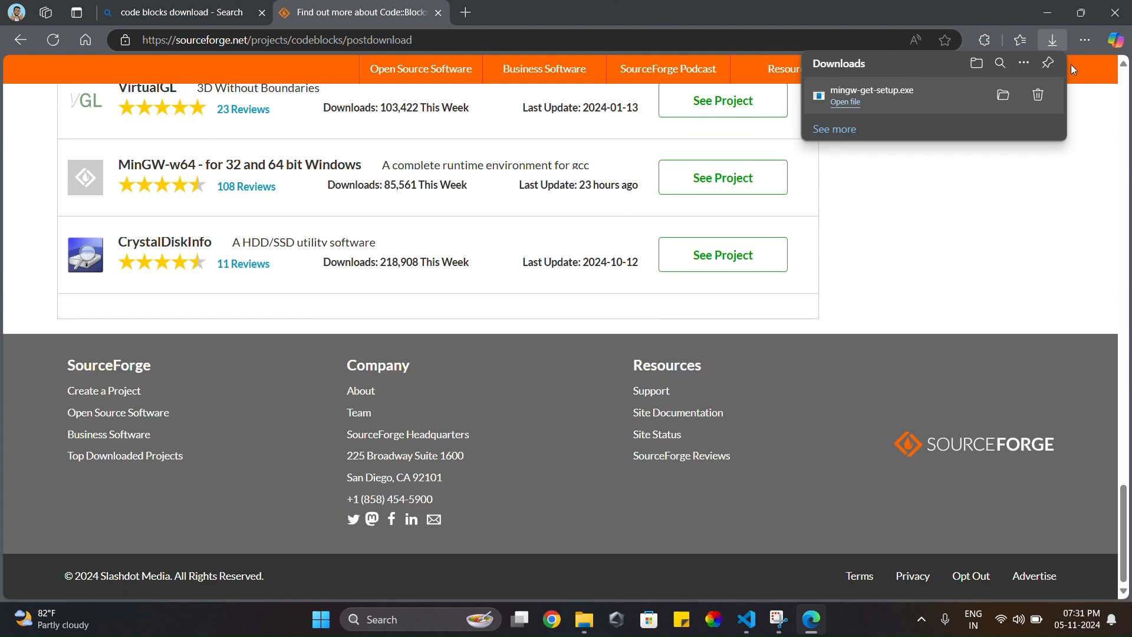
{"action": "left_click", "coordinate": [1055, 21]}
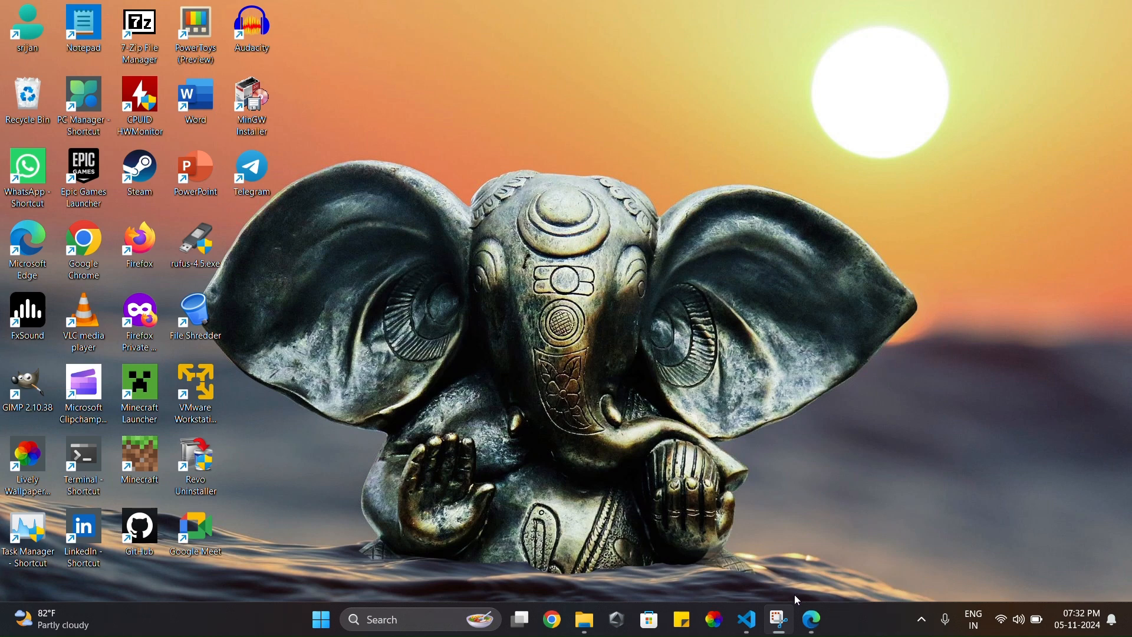
Step: Switch to Visual Studio Code and begin opening a folder, browsing to the Desktop location
{"action": "left_click", "coordinate": [748, 620]}
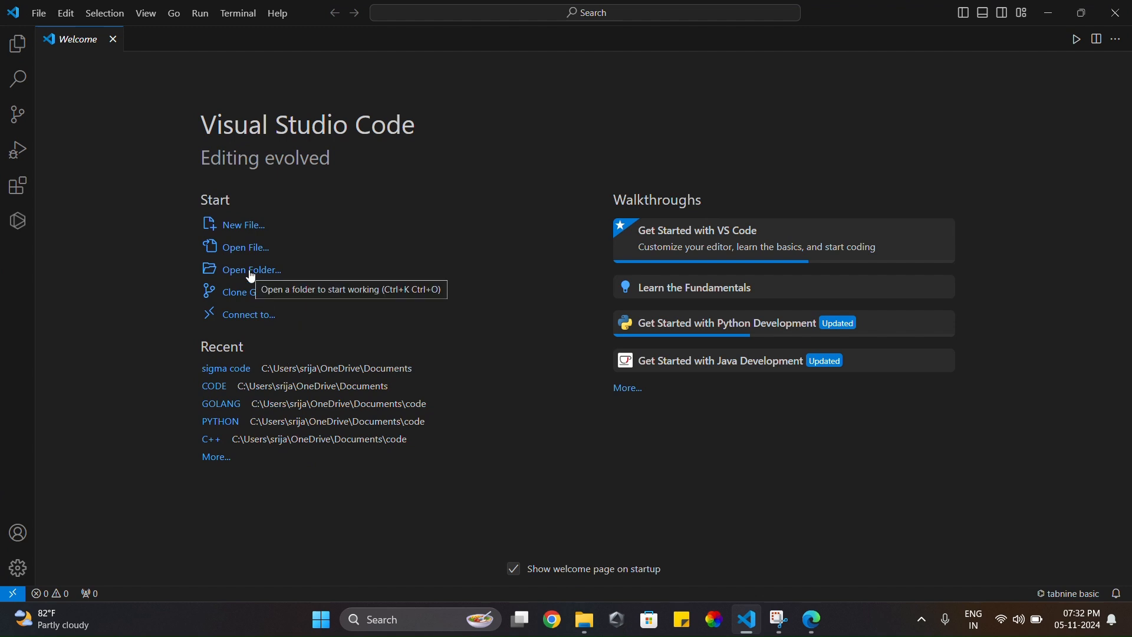
{"action": "left_click", "coordinate": [245, 236]}
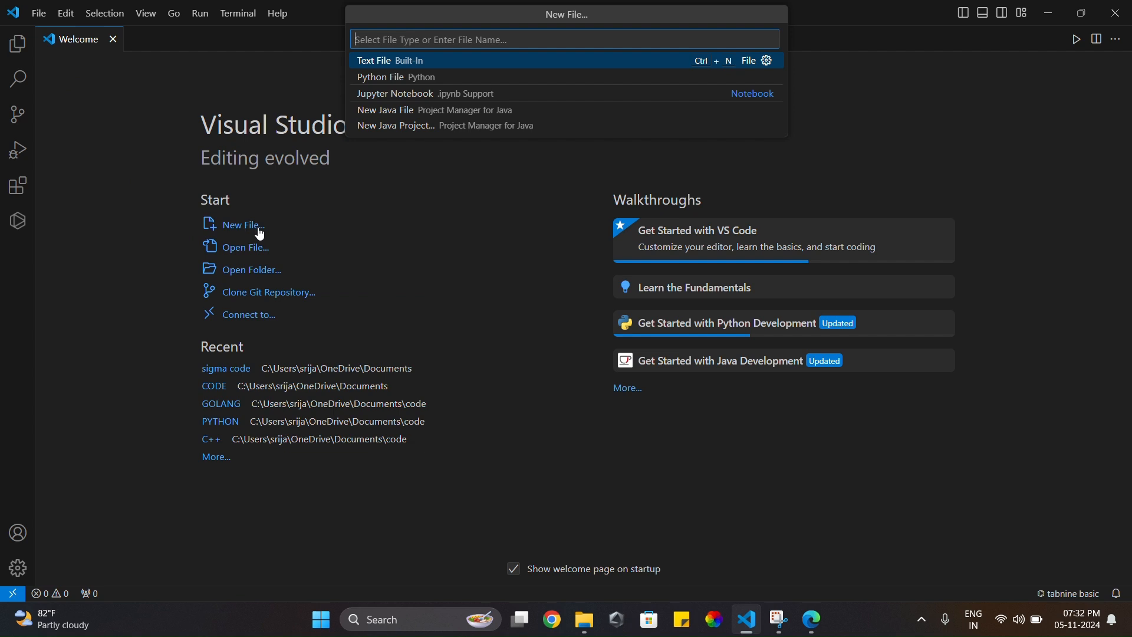
{"action": "left_click", "coordinate": [254, 270]}
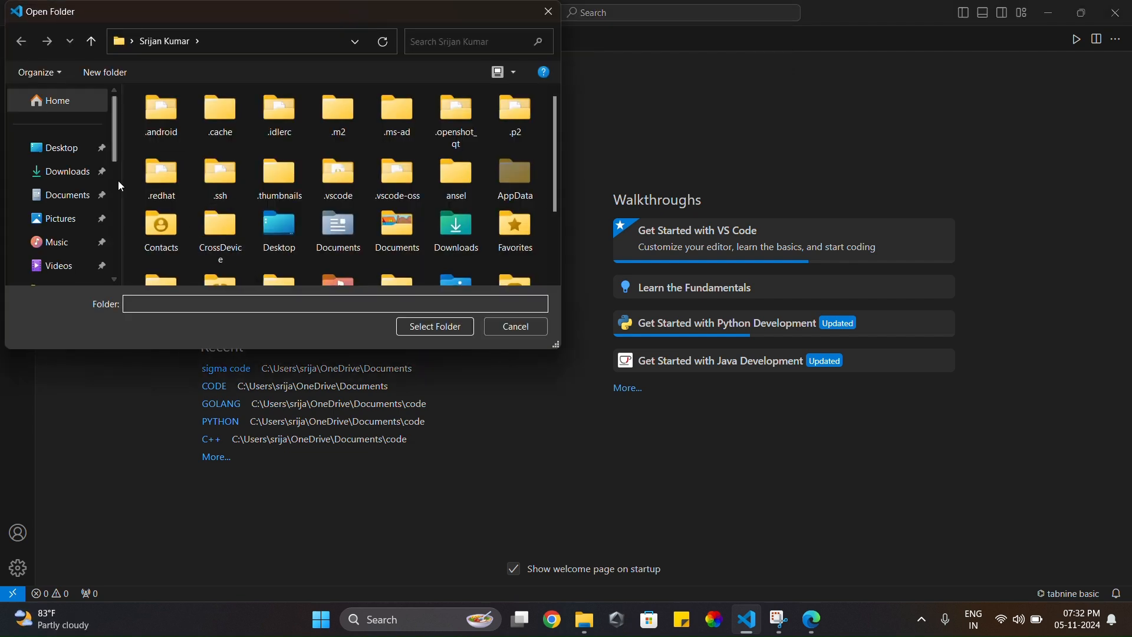
{"action": "left_click", "coordinate": [64, 154]}
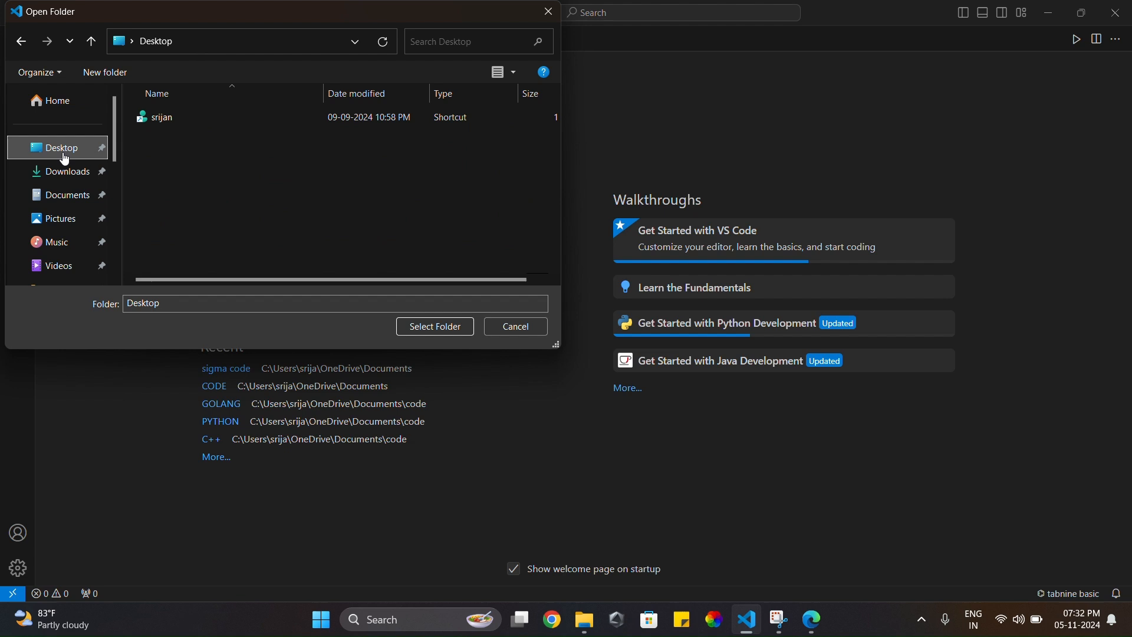
Step: Create a folder named "new vs code" on the Desktop and open it as the workspace
{"action": "right_click", "coordinate": [204, 206]}
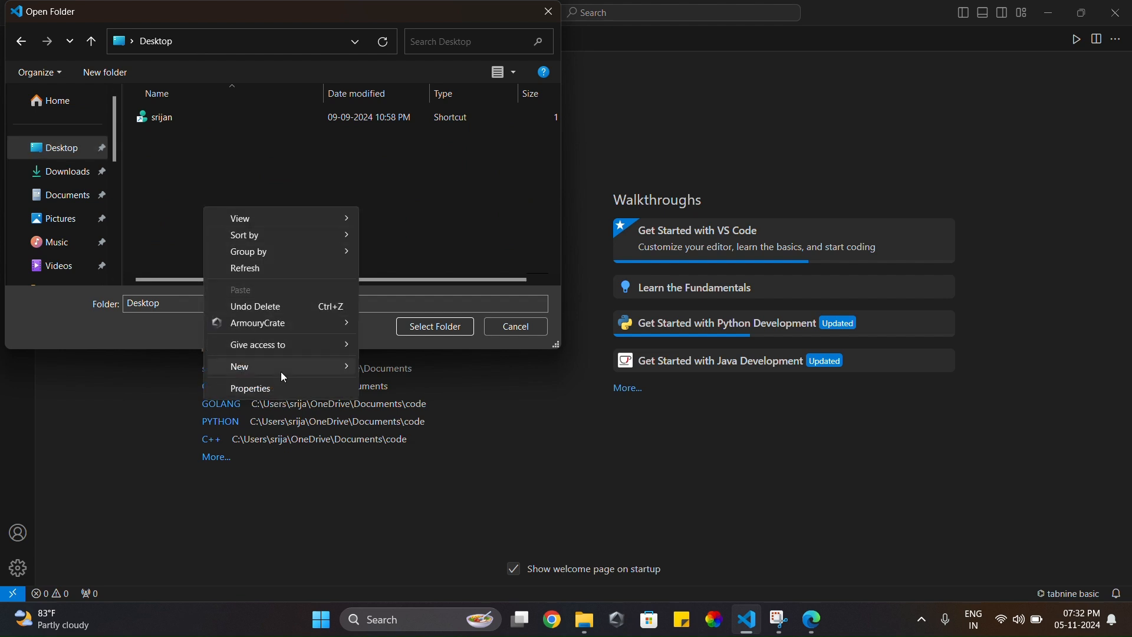
{"action": "mouse_move", "coordinate": [282, 368]}
{"action": "left_click", "coordinate": [389, 368]}
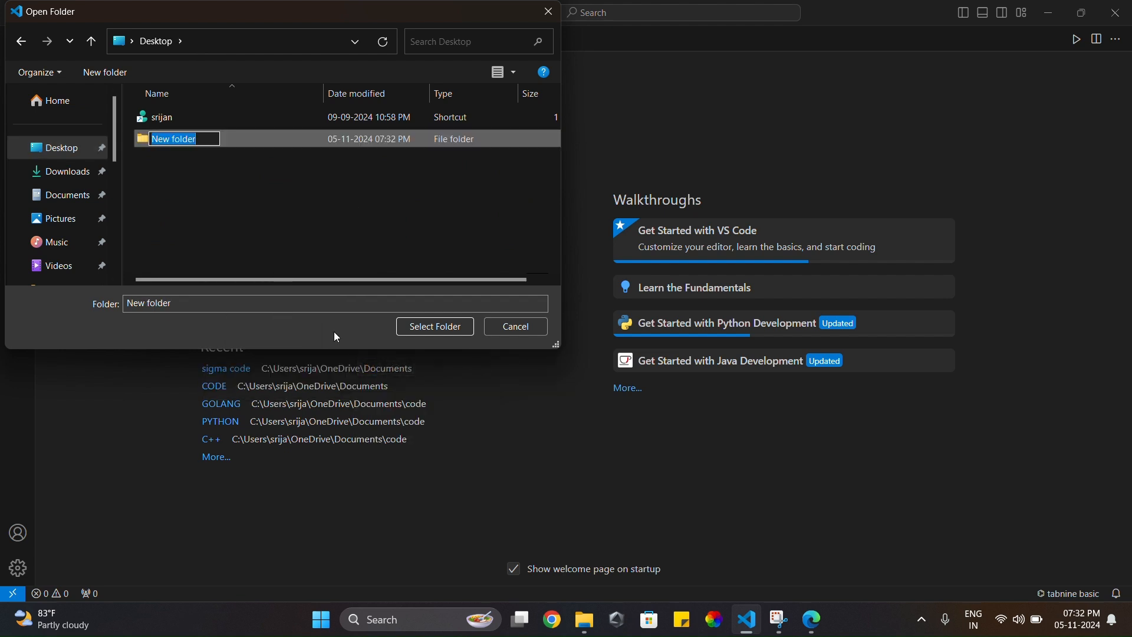
{"action": "key", "text": "BackSpace"}
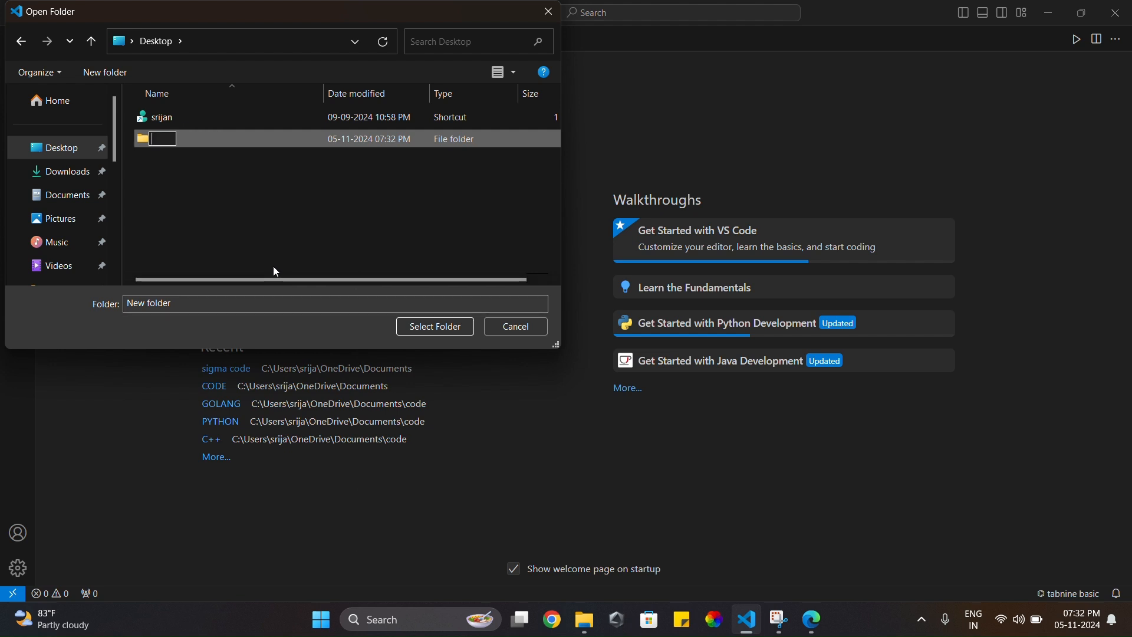
{"action": "type", "text": "new vs code"}
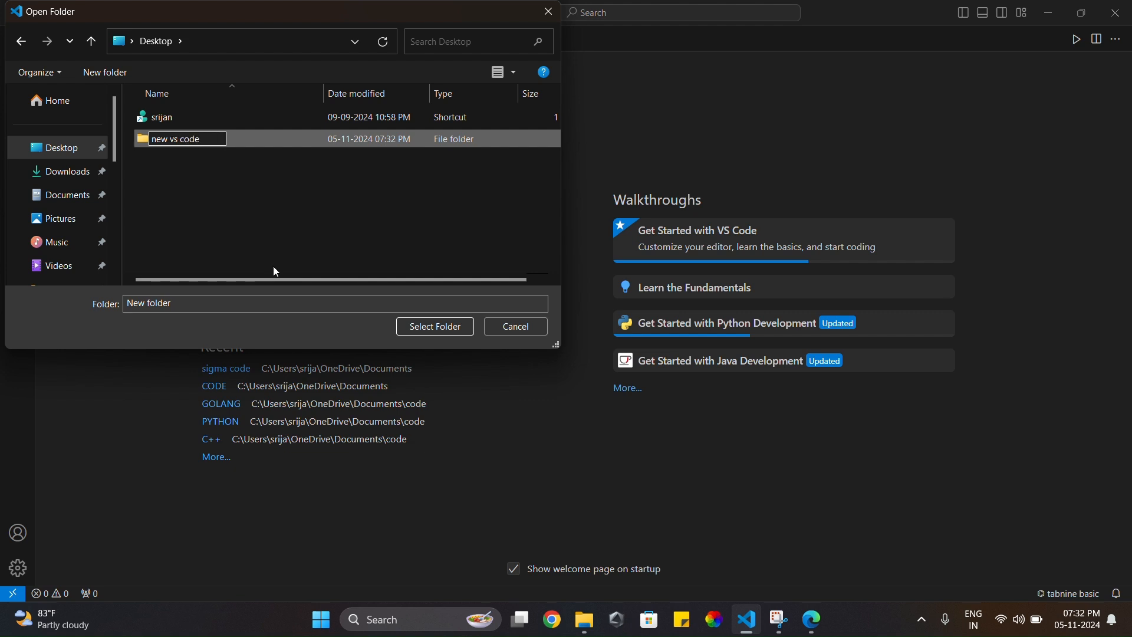
{"action": "key", "text": "Return"}
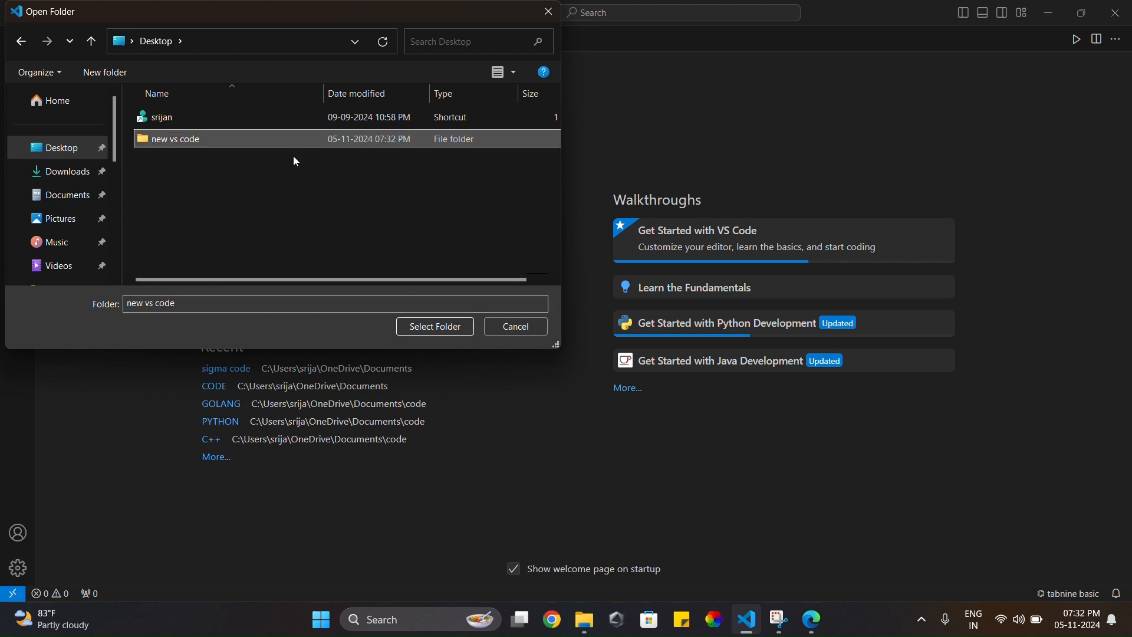
{"action": "left_click", "coordinate": [447, 329]}
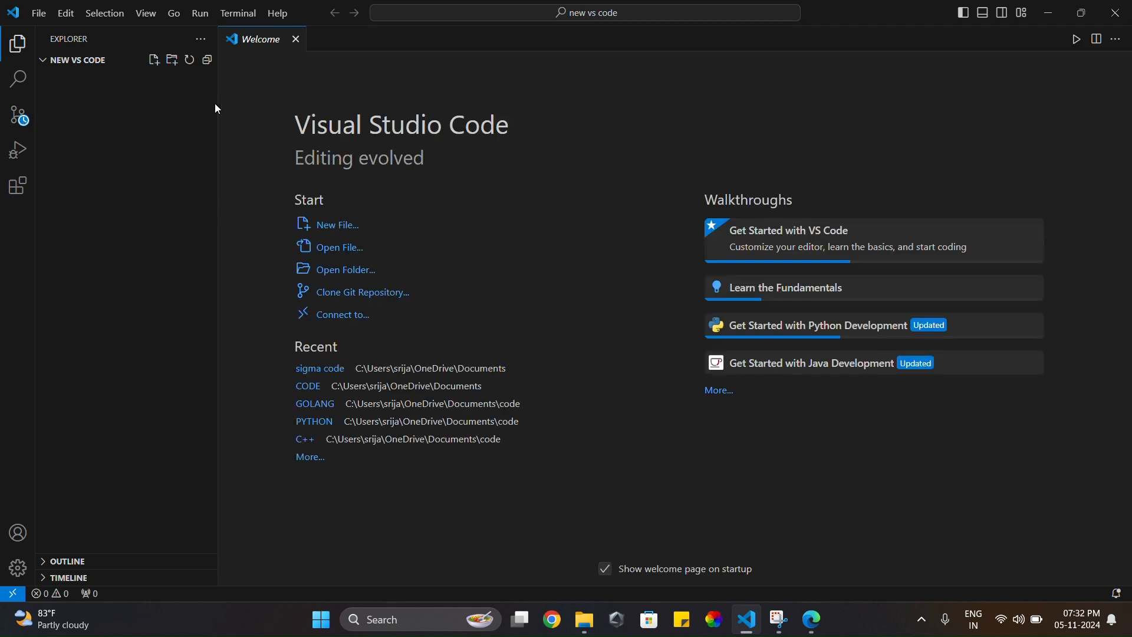
Step: Create a new file named hello.cpp in the new vs code folder
{"action": "left_click", "coordinate": [342, 229]}
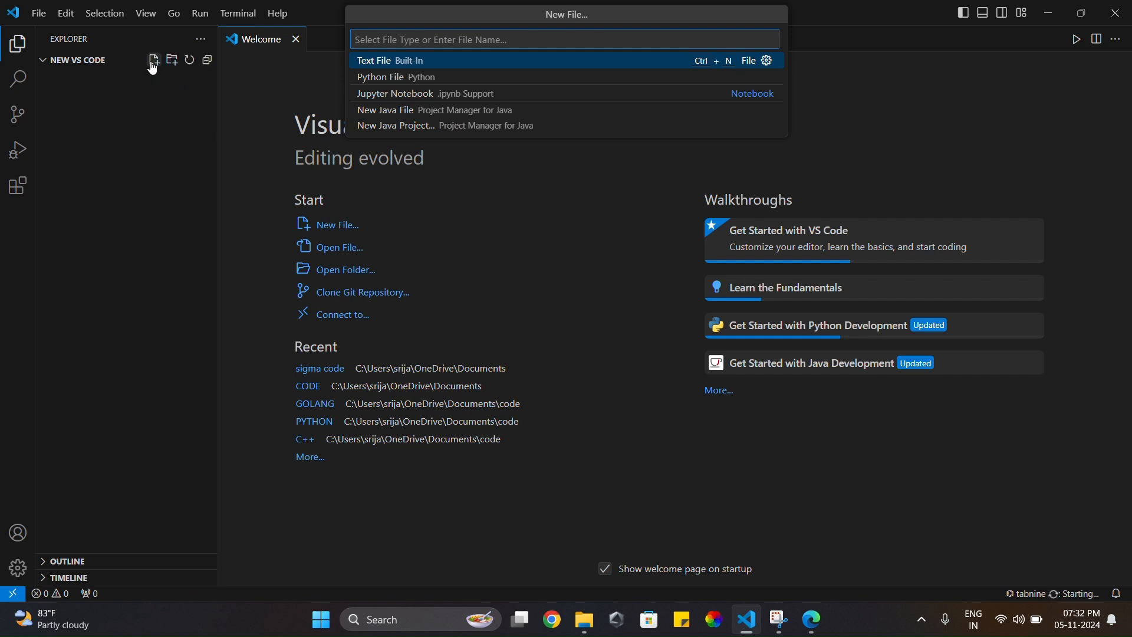
{"action": "left_click", "coordinate": [152, 62]}
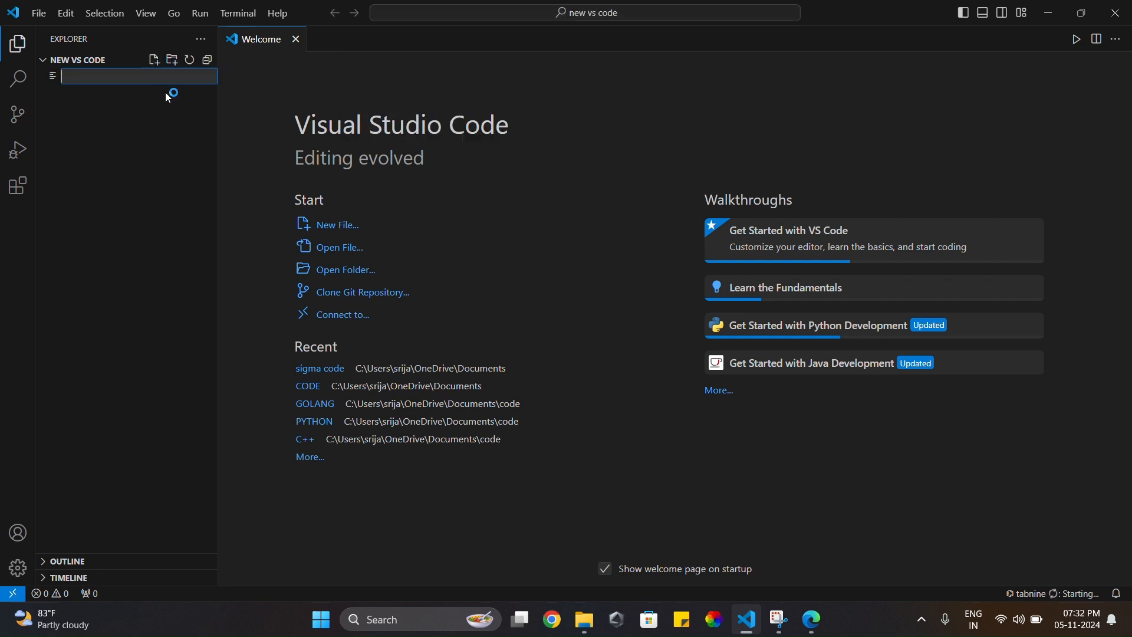
{"action": "type", "text": "hello.cpp"}
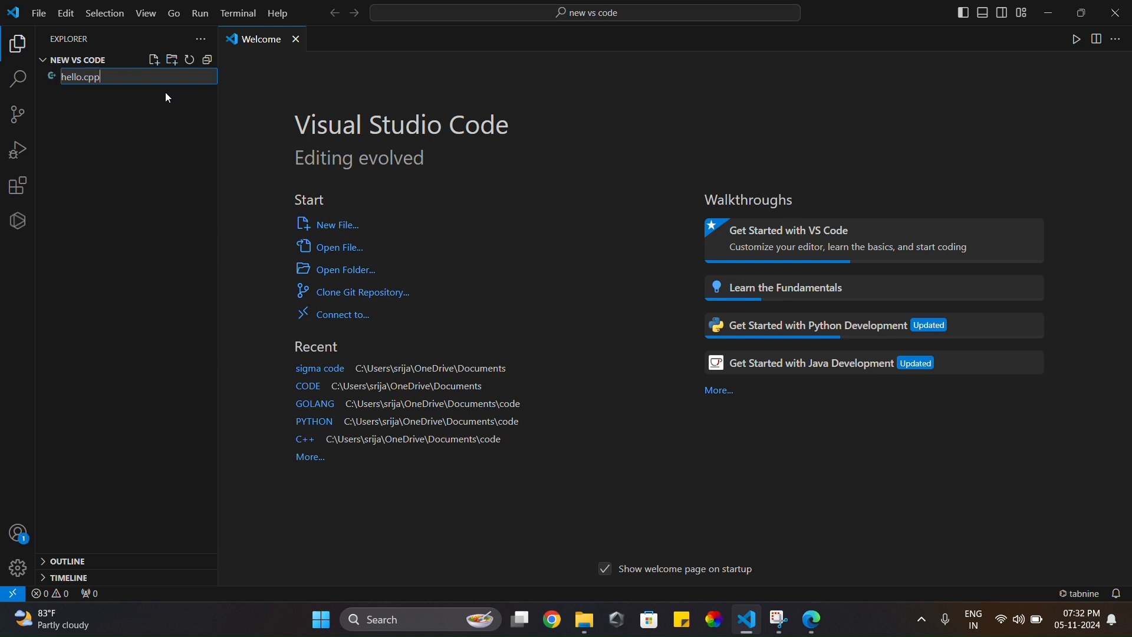
{"action": "key", "text": "Return"}
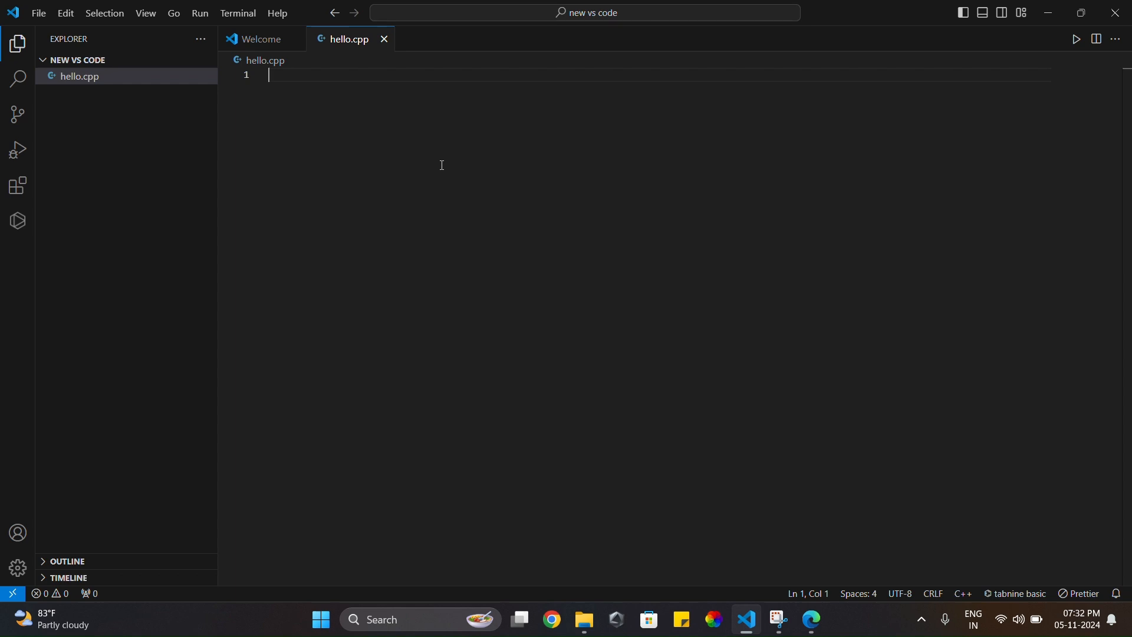
Step: Write #include <iostream> as the first line of hello.cpp
{"action": "type", "text": "#"}
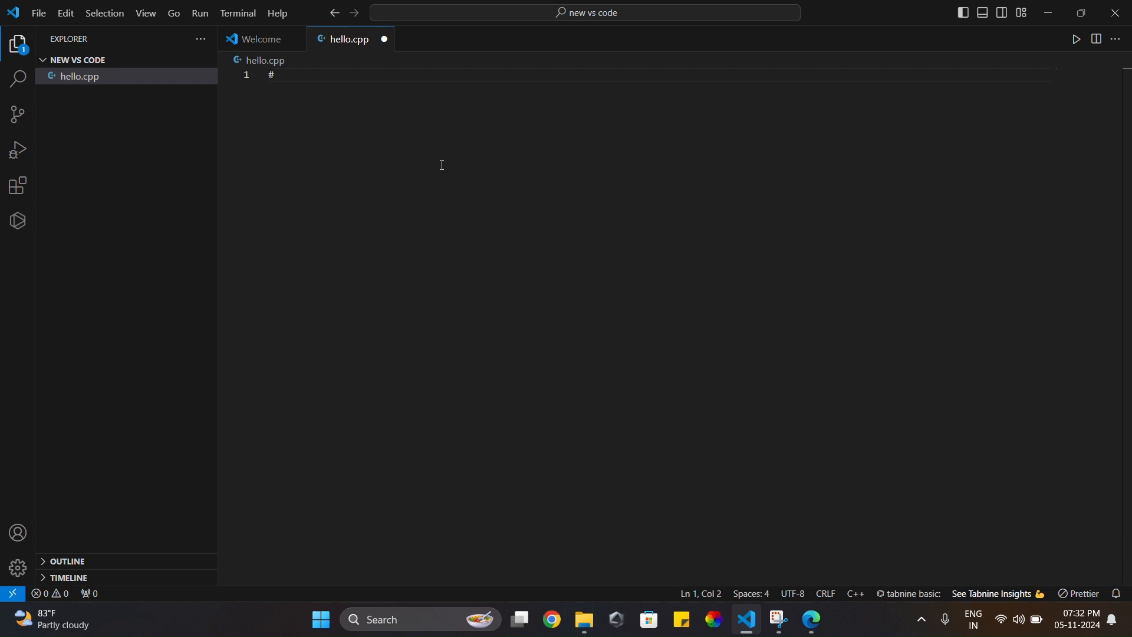
{"action": "type", "text": "include <ios"}
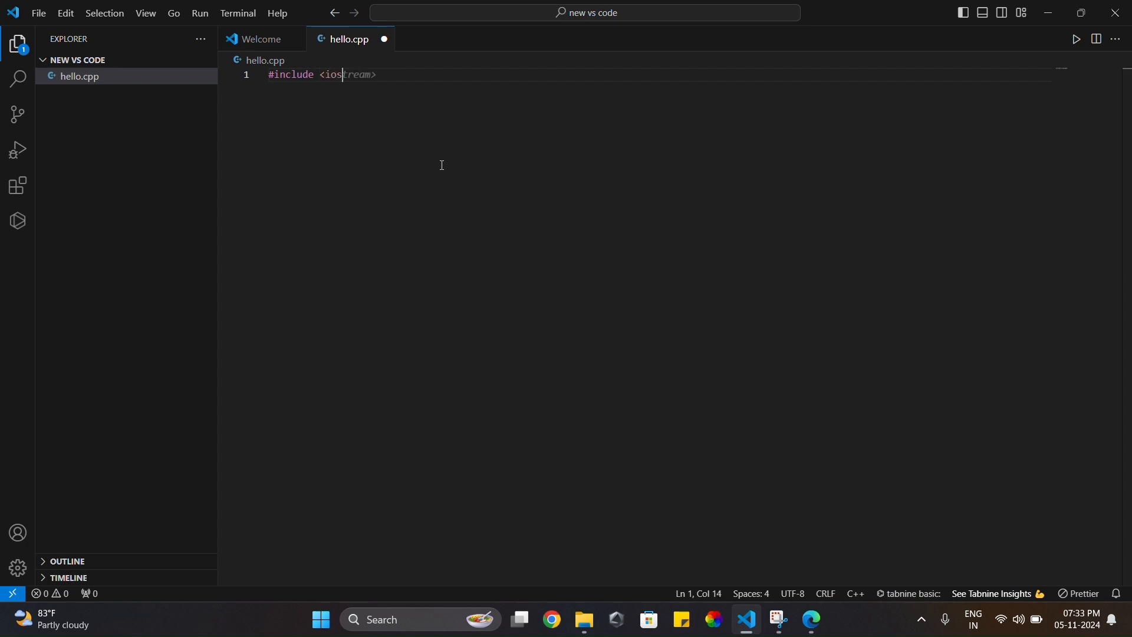
{"action": "type", "text": "tream>"}
{"action": "key", "text": "Return"}
Step: Write using namespace std; on the second line, correcting the misspelled keyword
{"action": "type", "text": "unsing"}
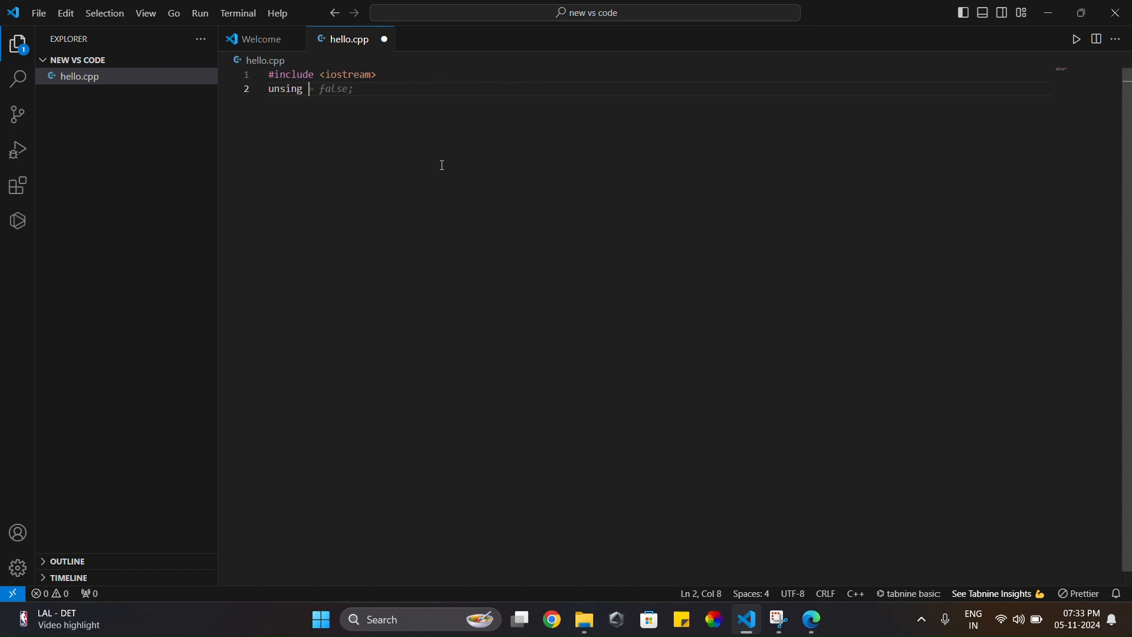
{"action": "key", "text": "BackSpace"}
{"action": "key", "text": "BackSpace"}
{"action": "key", "text": "BackSpace"}
{"action": "key", "text": "BackSpace"}
{"action": "key", "text": "BackSpace"}
{"action": "key", "text": "BackSpace"}
{"action": "type", "text": "ing"}
{"action": "key", "text": "BackSpace"}
{"action": "key", "text": "BackSpace"}
{"action": "key", "text": "BackSpace"}
{"action": "key", "text": "BackSpace"}
{"action": "key", "text": "BackSpace"}
{"action": "type", "text": "sing name"}
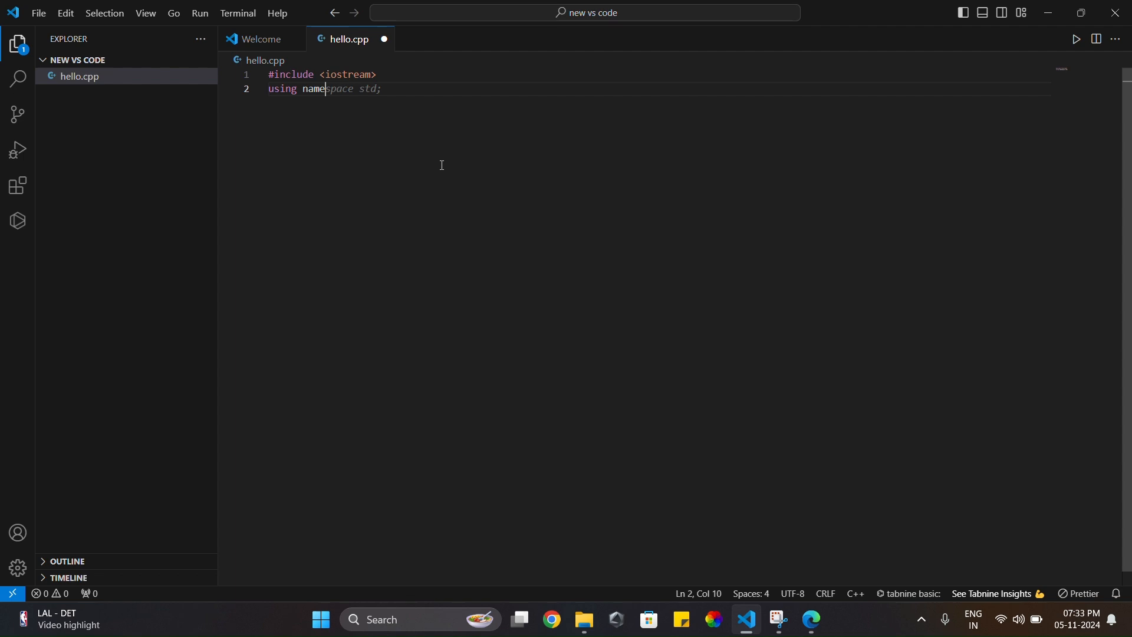
{"action": "type", "text": "spa"}
{"action": "type", "text": "ce std;"}
Step: Add an empty main function, int main(){}, on the third line of hello.cpp
{"action": "key", "text": "Return"}
{"action": "type", "text": "int"}
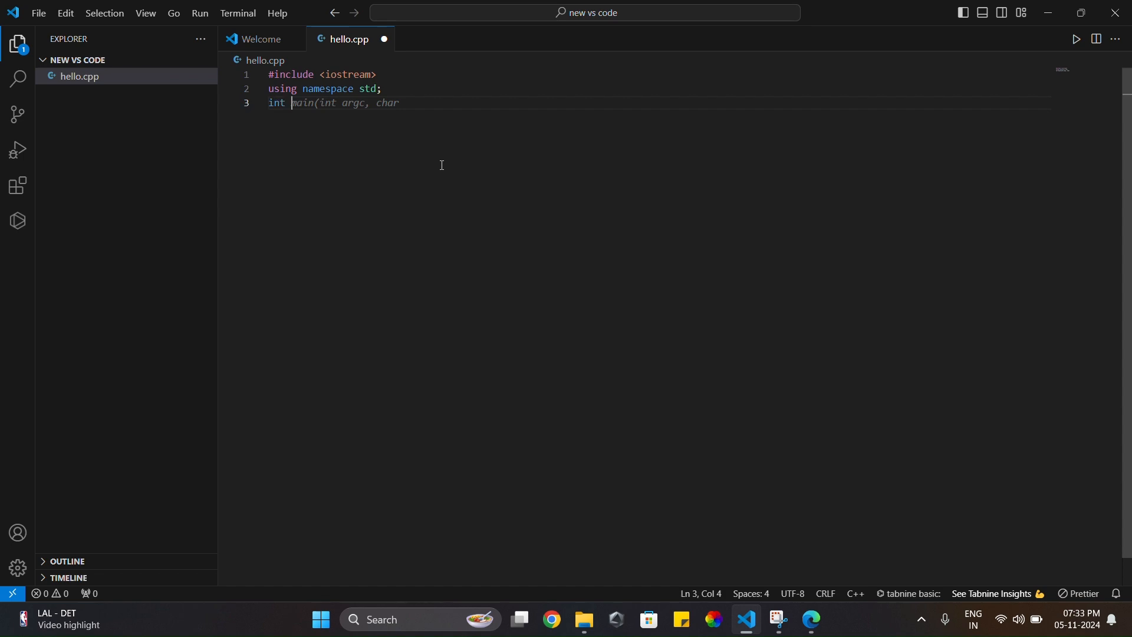
{"action": "type", "text": " main(){"}
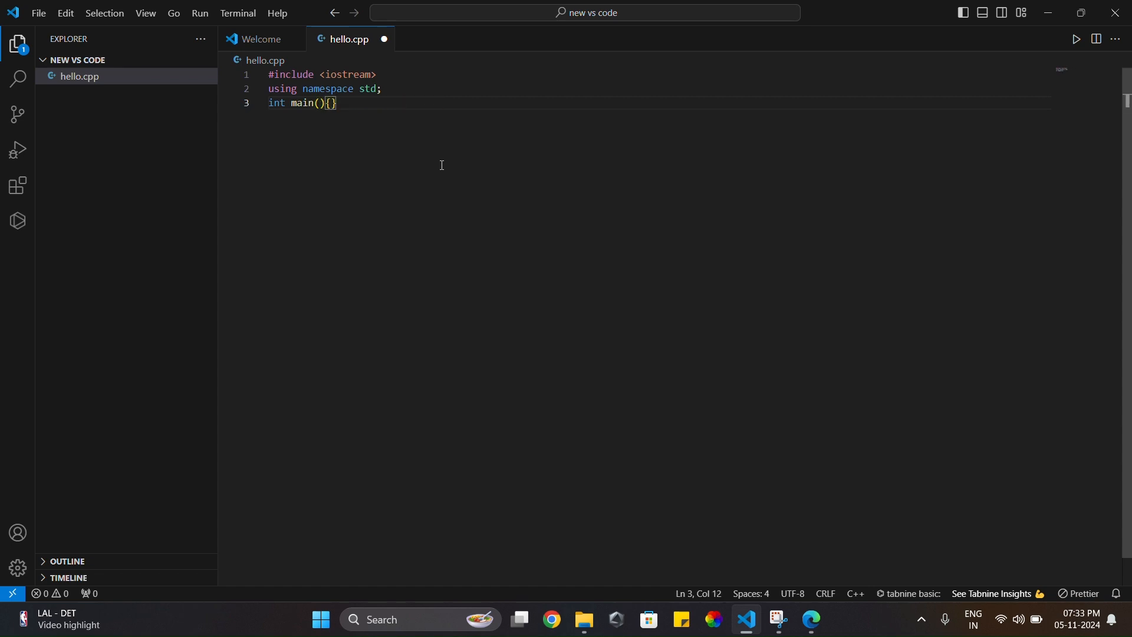
Step: Write the statement cout<<"testing ide"<<endl; on line 5 inside the main function of hello.cpp
{"action": "key", "text": "Return"}
{"action": "key", "text": "Return"}
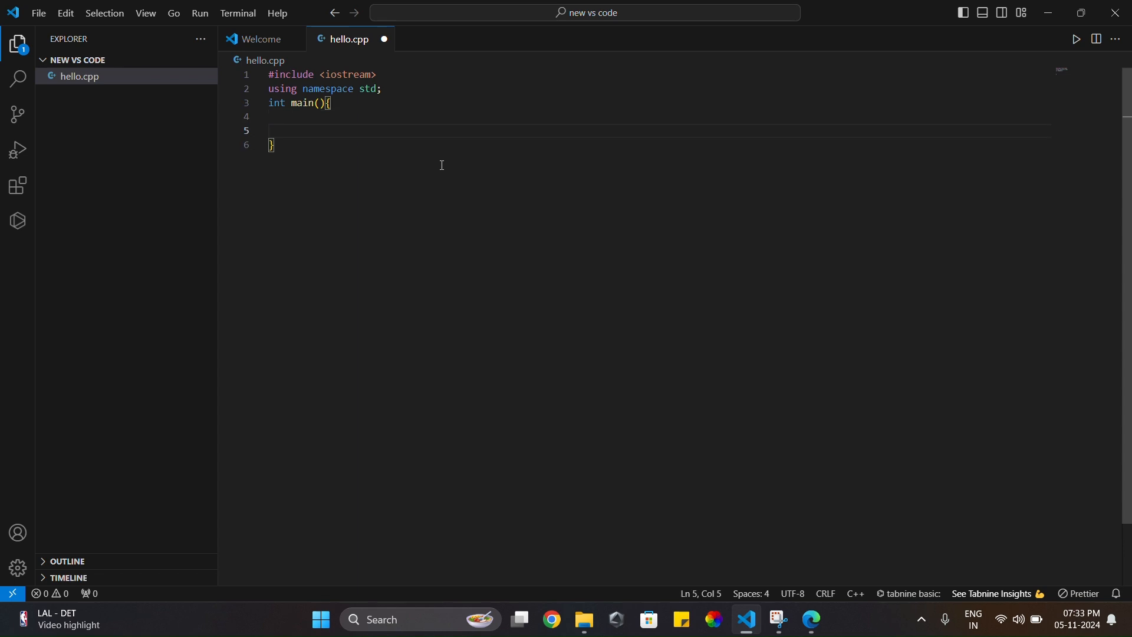
{"action": "key", "text": "Up"}
{"action": "key", "text": "Down"}
{"action": "type", "text": "cout<<\""}
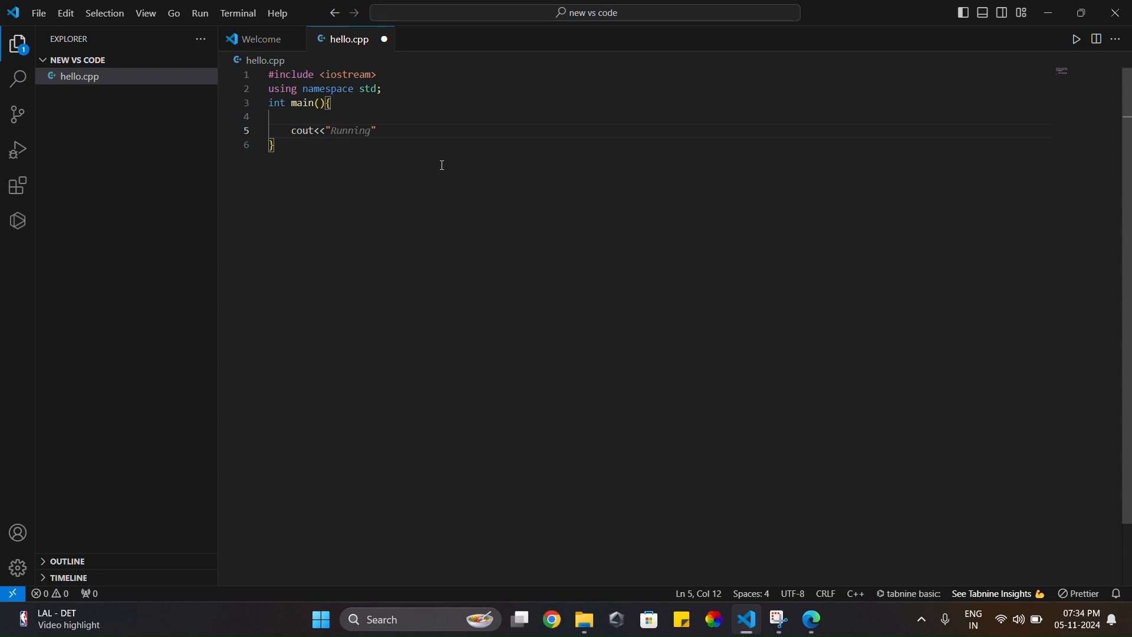
{"action": "mouse_move", "coordinate": [364, 135]}
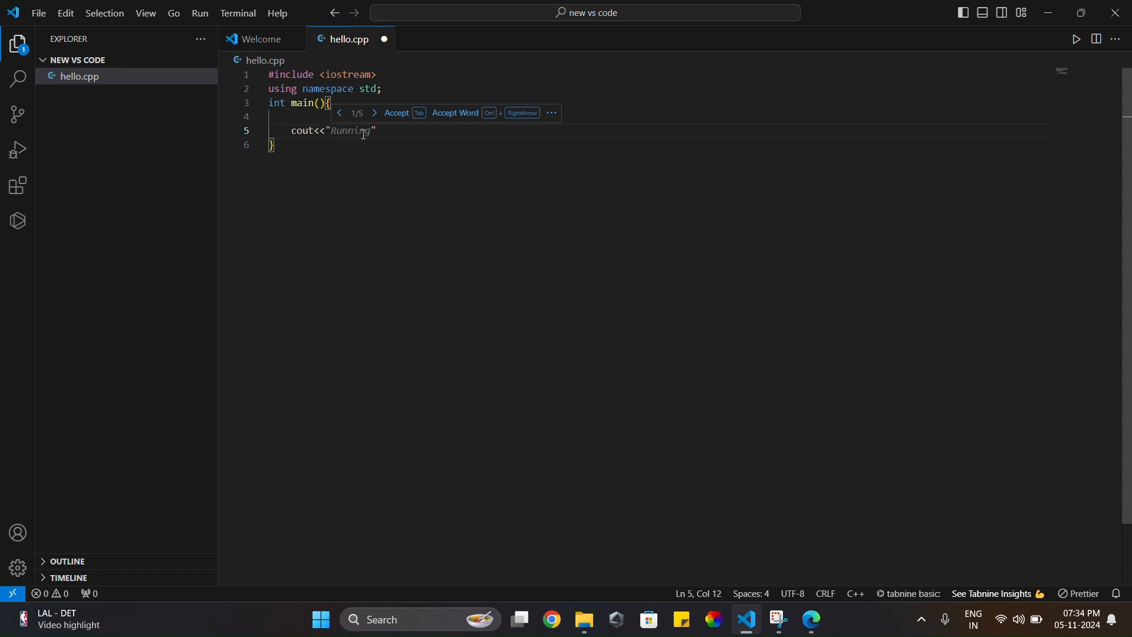
{"action": "type", "text": "testin"}
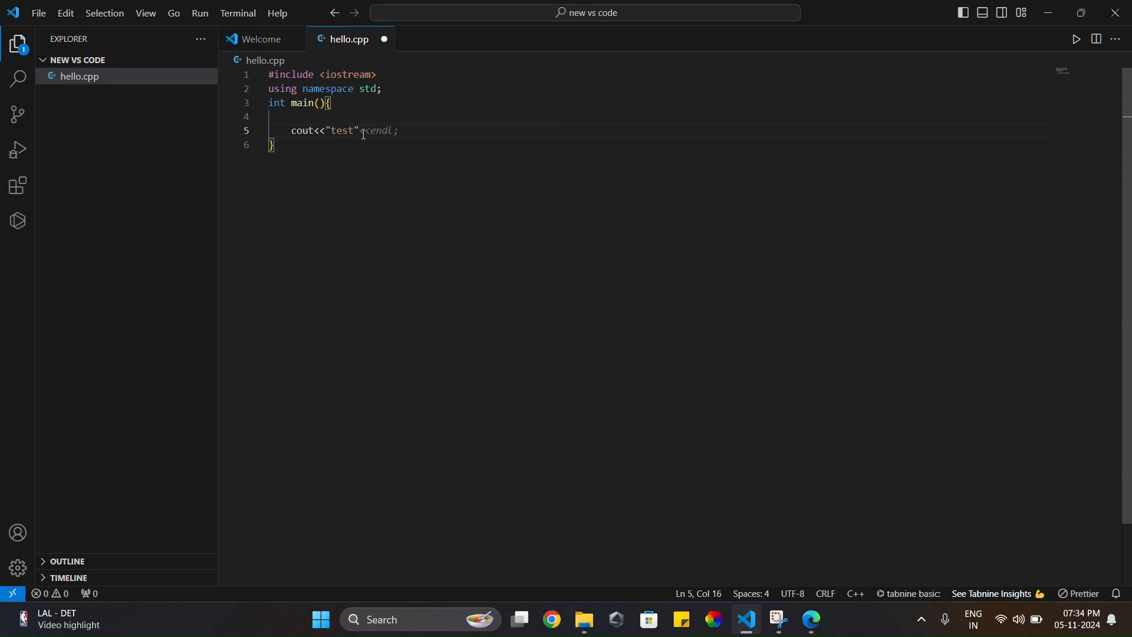
{"action": "type", "text": "g "}
{"action": "type", "text": "ide"}
{"action": "type", "text": "n"}
{"action": "key", "text": "Right"}
{"action": "type", "text": "<<"}
{"action": "key", "text": "Tab"}
{"action": "left_click", "coordinate": [427, 178]}
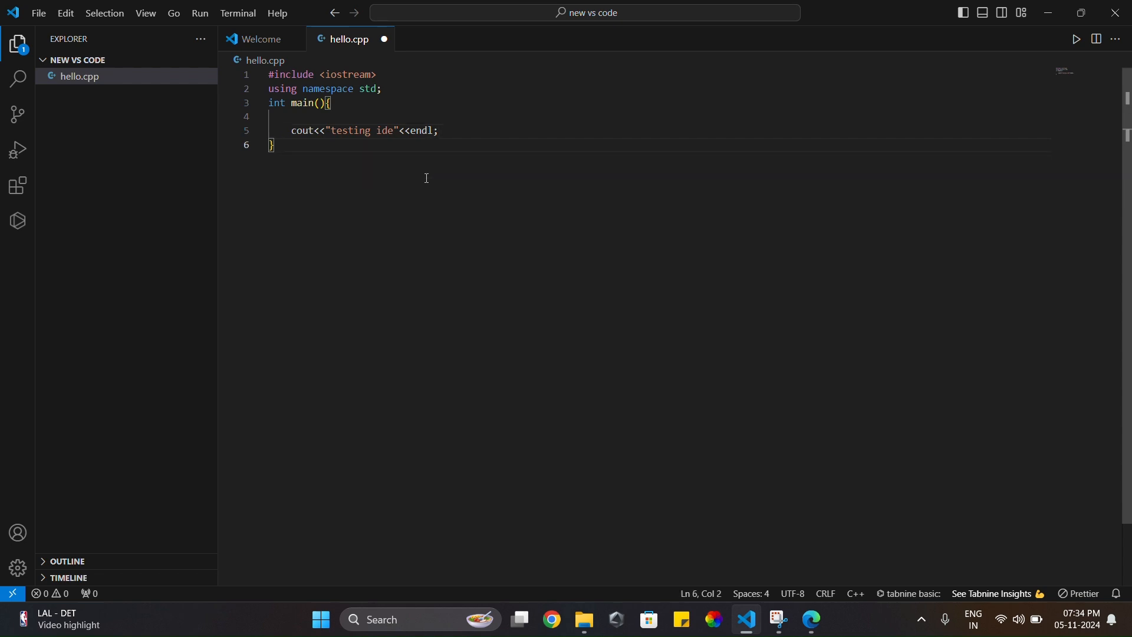
Step: Save hello.cpp, then compile and run it and check its output in the terminal
{"action": "key", "text": "ctrl+s"}
{"action": "left_click", "coordinate": [1079, 44]}
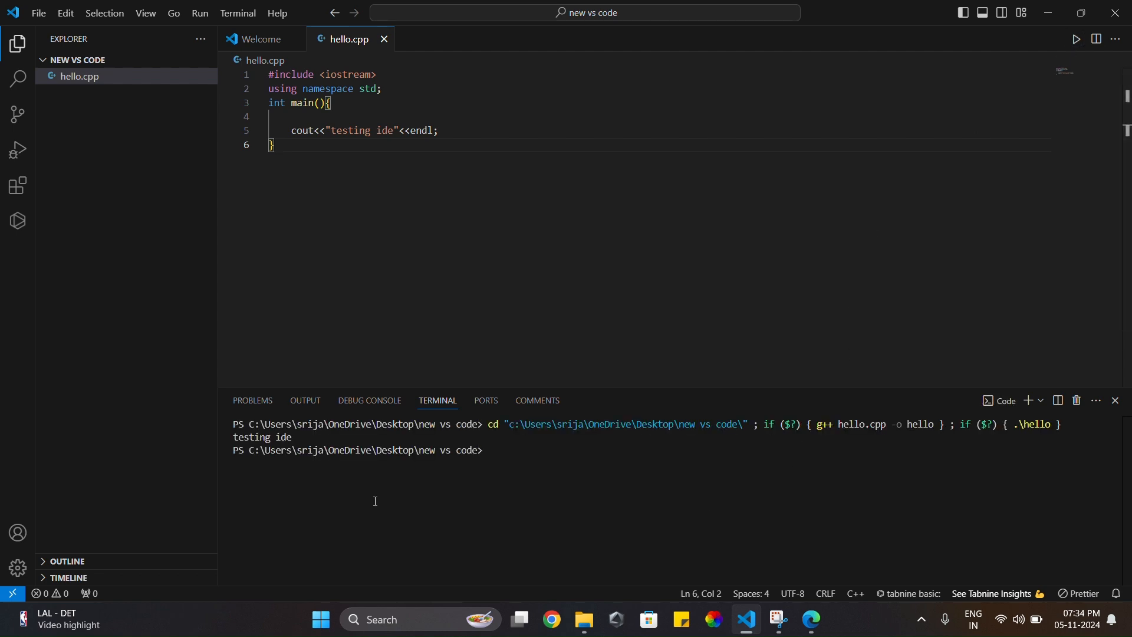
{"action": "left_click_drag", "start_coordinate": [236, 440], "coordinate": [307, 437]}
{"action": "left_click", "coordinate": [448, 518]}
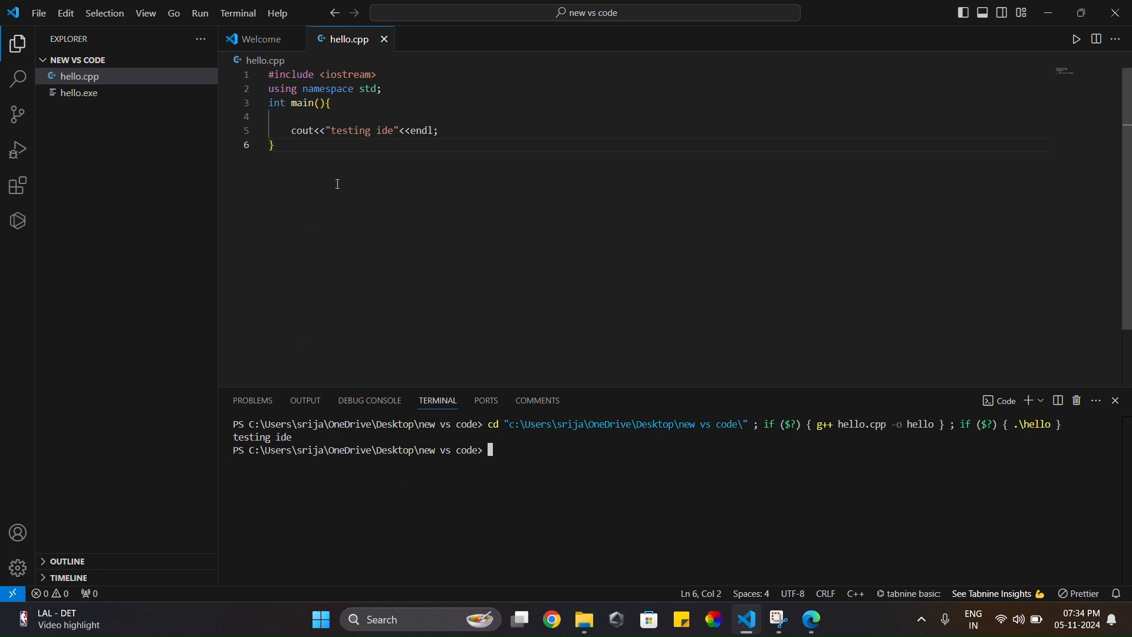
Step: Remove <<endl from the cout statement on line 5 and run hello.cpp again
{"action": "left_click", "coordinate": [469, 130]}
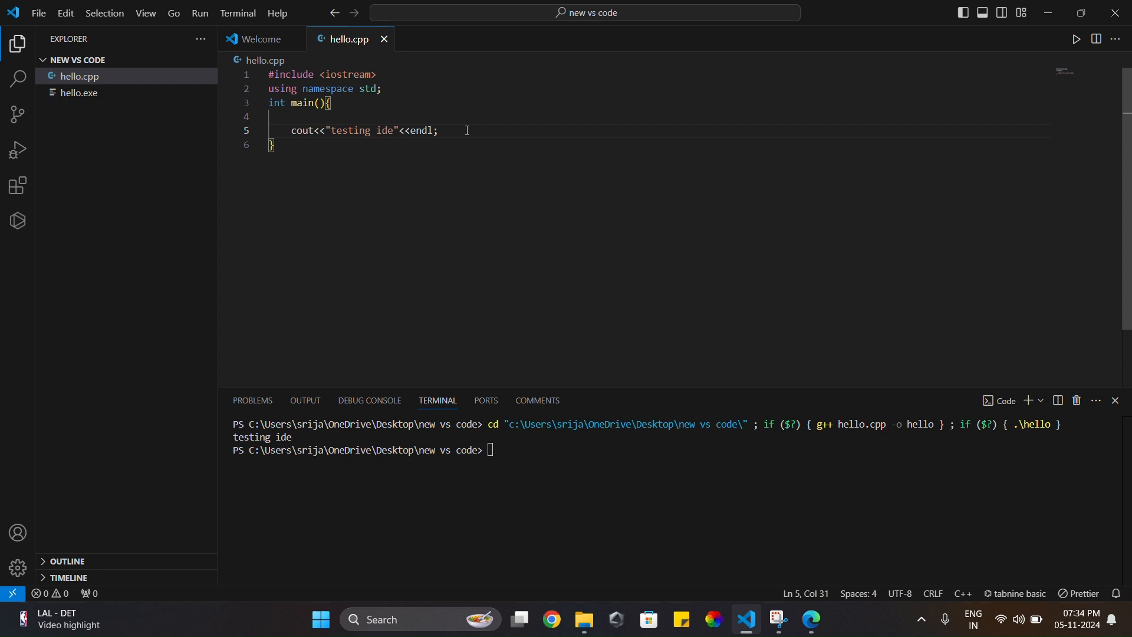
{"action": "left_click_drag", "start_coordinate": [399, 130], "coordinate": [436, 131]}
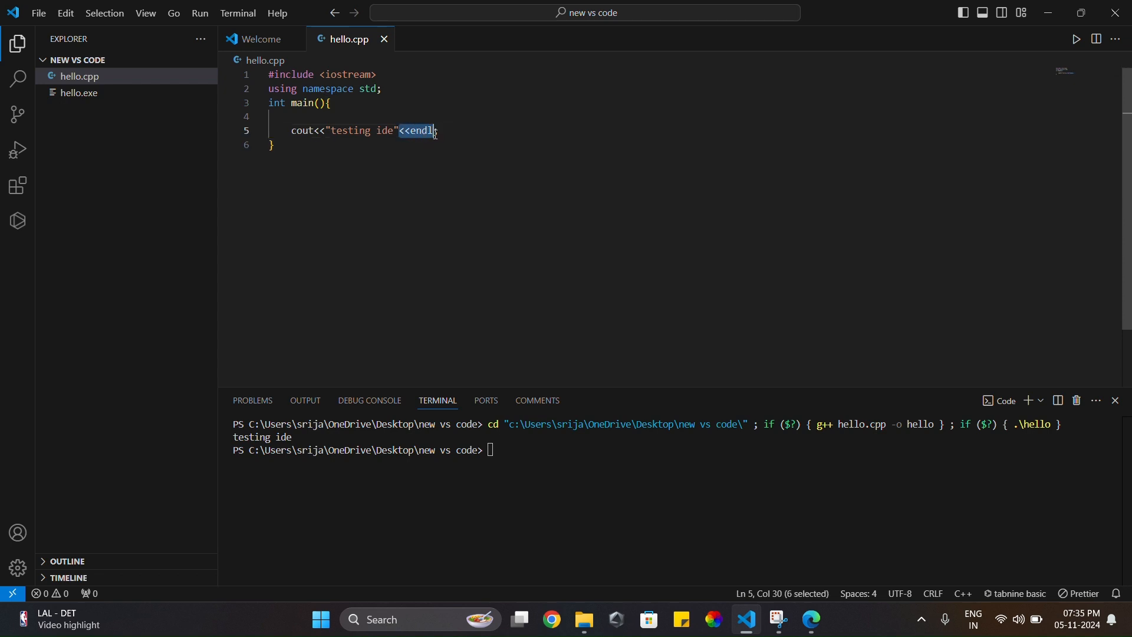
{"action": "key", "text": "BackSpace"}
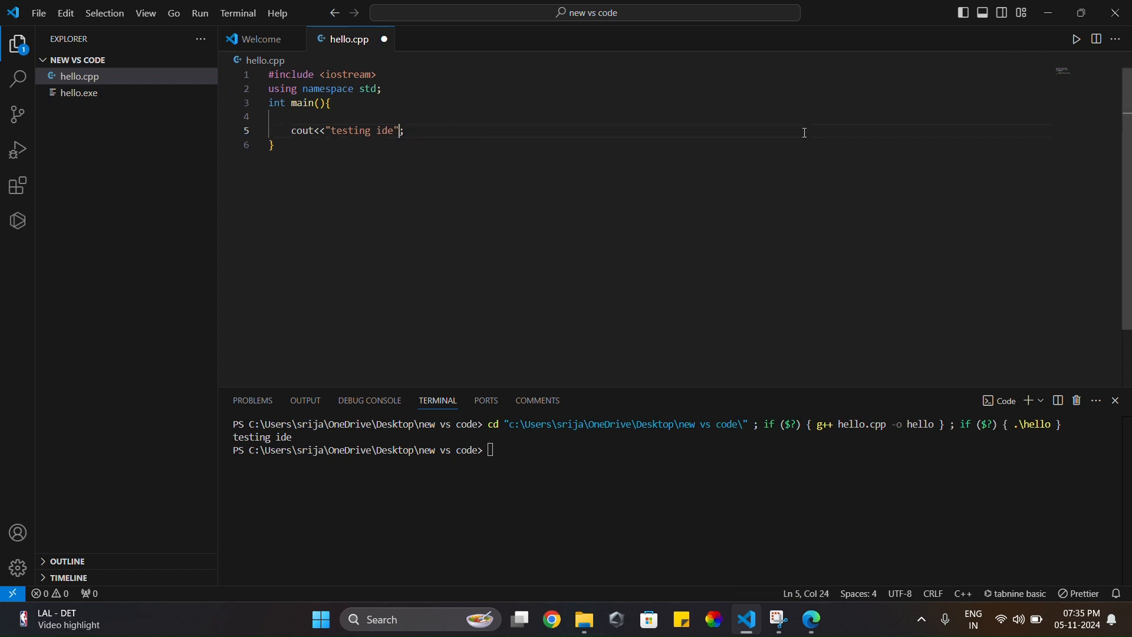
{"action": "left_click", "coordinate": [1077, 39]}
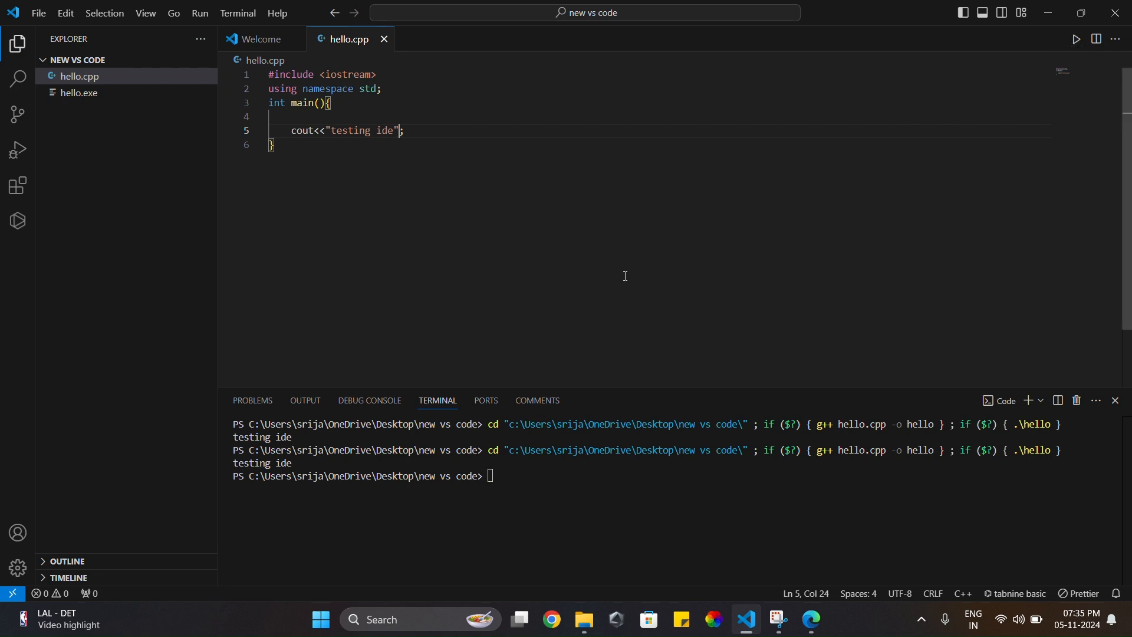
Step: Delete the semicolon ending the cout statement on line 5 and run hello.cpp to see how the compiler reacts
{"action": "left_click", "coordinate": [418, 133]}
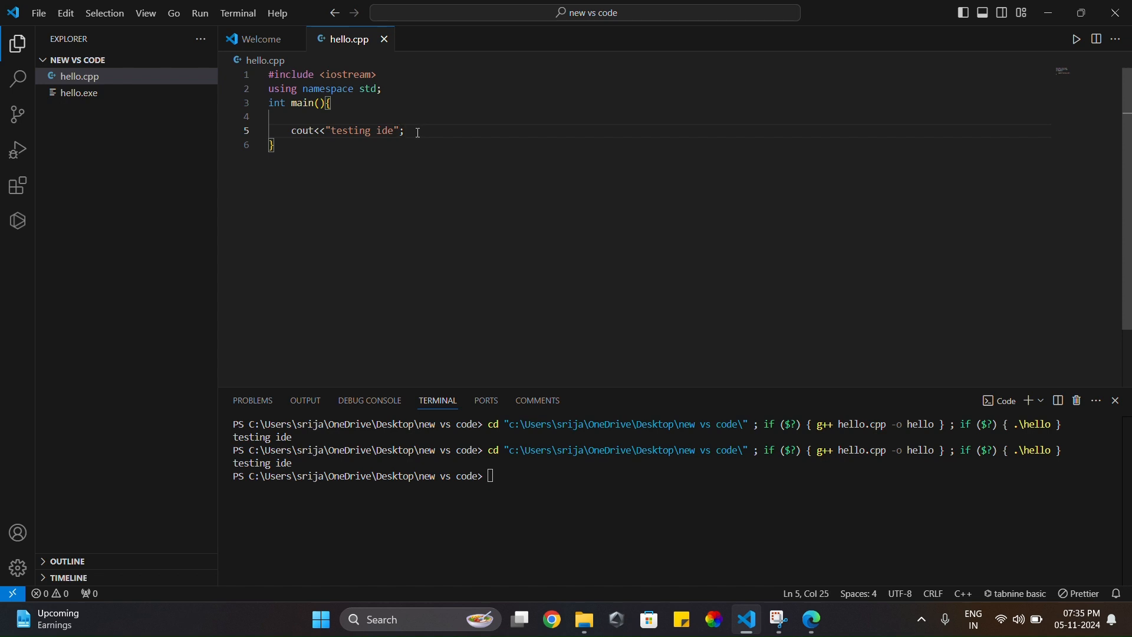
{"action": "key", "text": "BackSpace"}
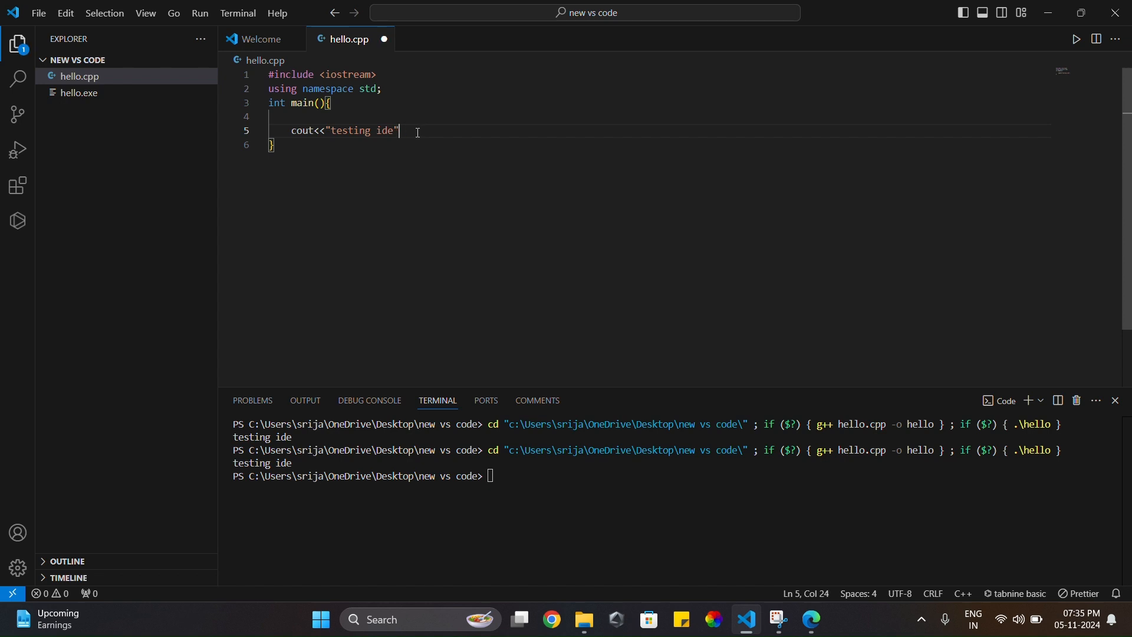
{"action": "left_click", "coordinate": [1078, 40]}
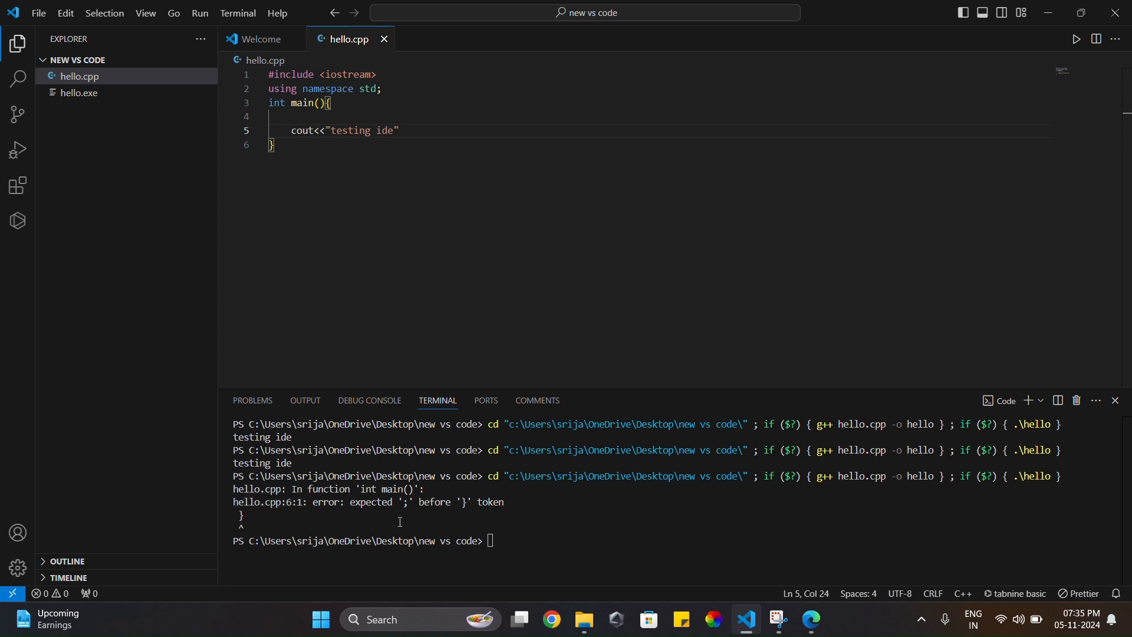
{"action": "left_click", "coordinate": [266, 506]}
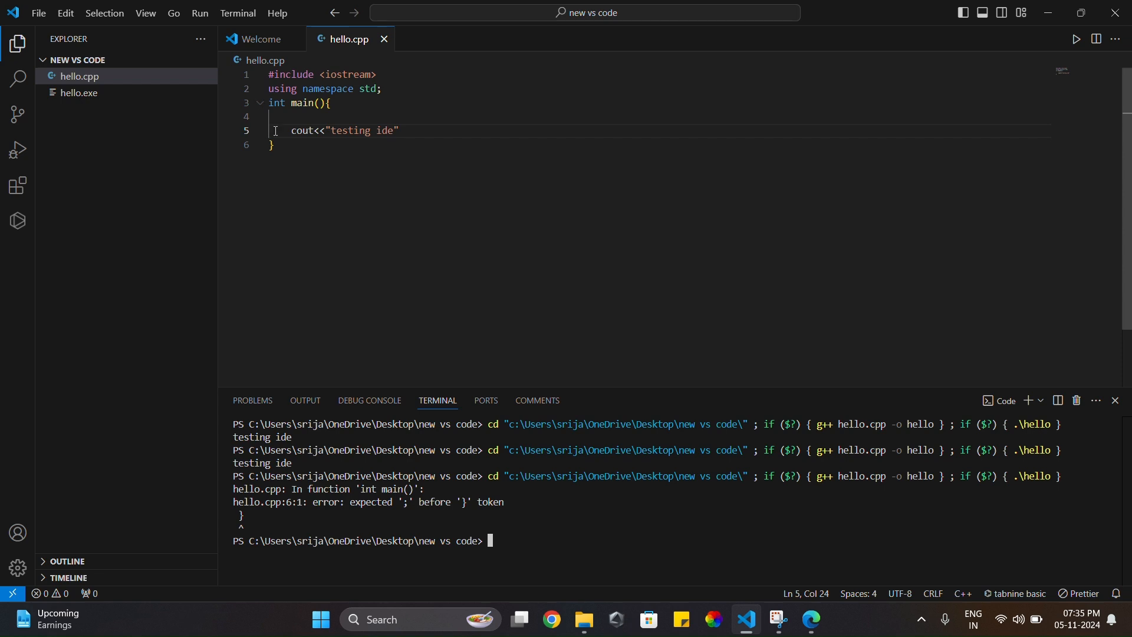
Step: Restore the semicolon at the end of the cout statement on line 5 and rerun hello.cpp
{"action": "left_click", "coordinate": [429, 131]}
{"action": "type", "text": ";"}
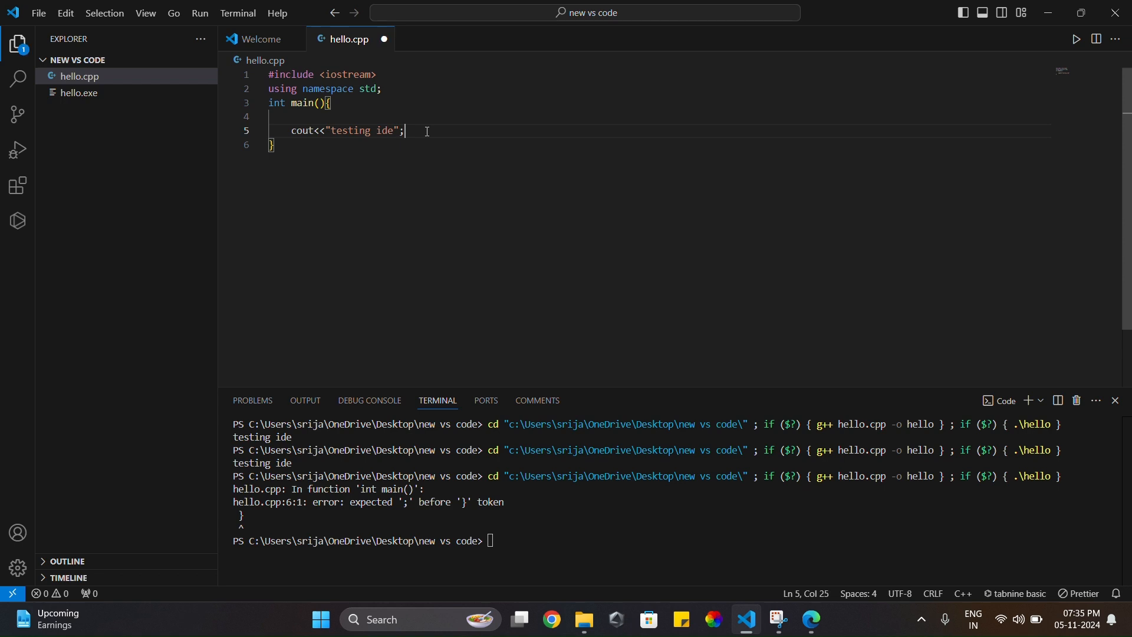
{"action": "left_click", "coordinate": [1077, 40]}
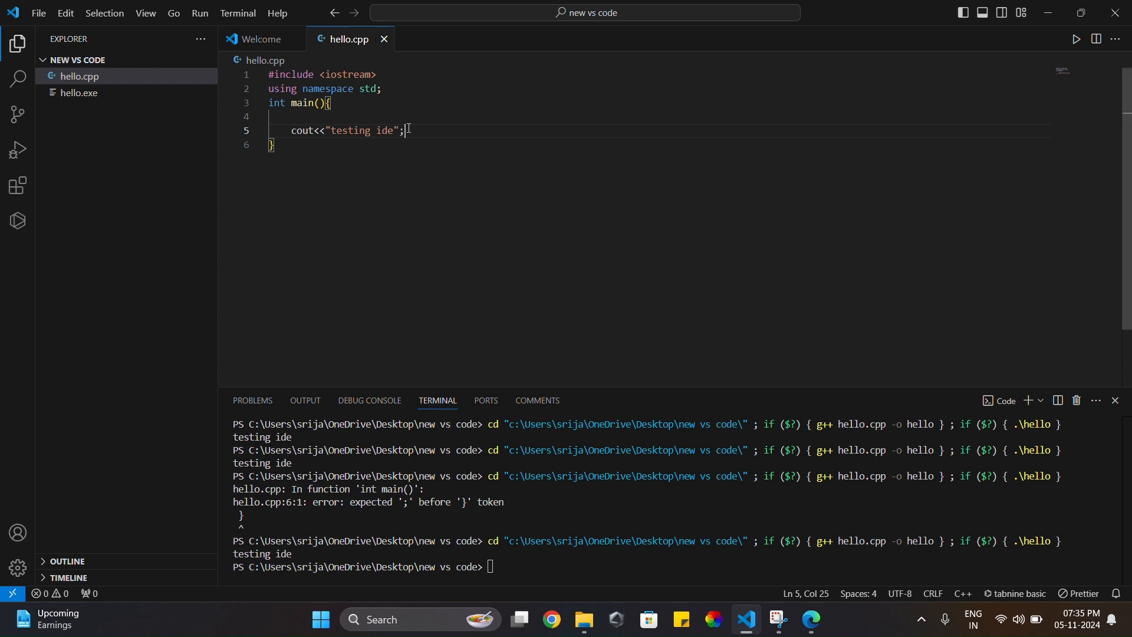
Step: Add the statement cout<<"today weather very warm"; on line 6, run hello.cpp and check the printed text
{"action": "key", "text": "Return"}
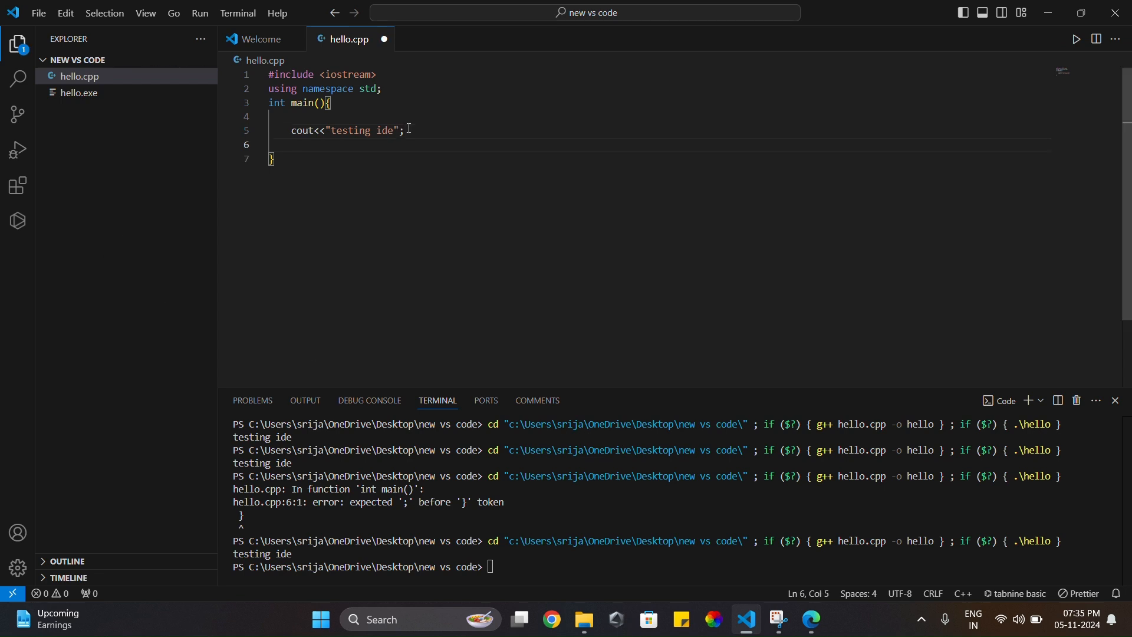
{"action": "type", "text": "cout<<\"to"}
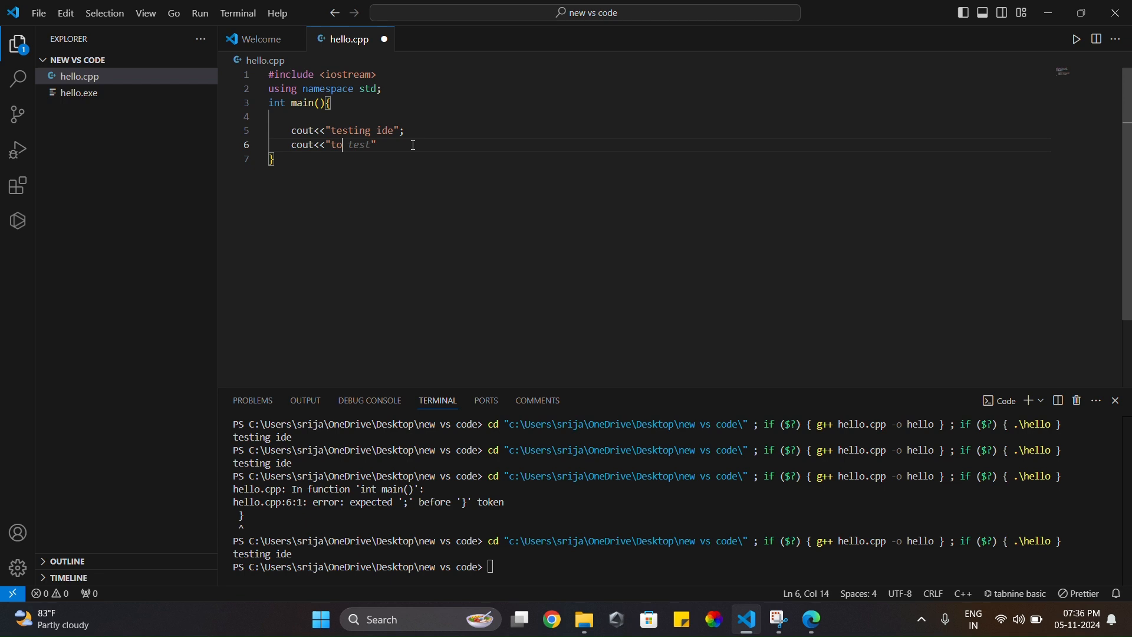
{"action": "type", "text": "day weather very warm"}
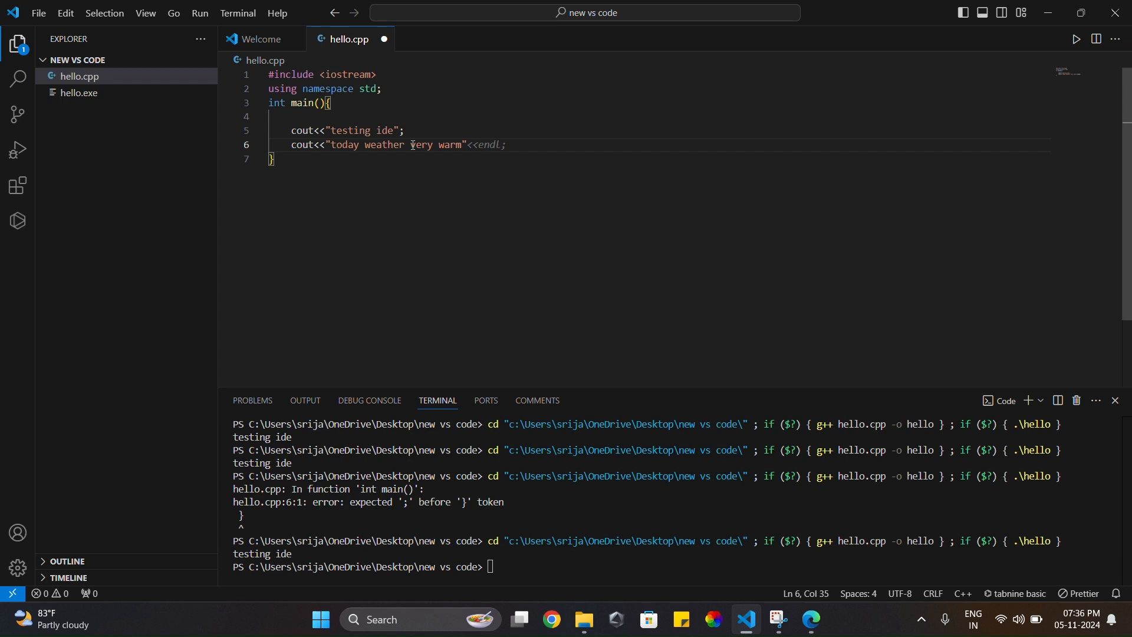
{"action": "type", "text": "\";"}
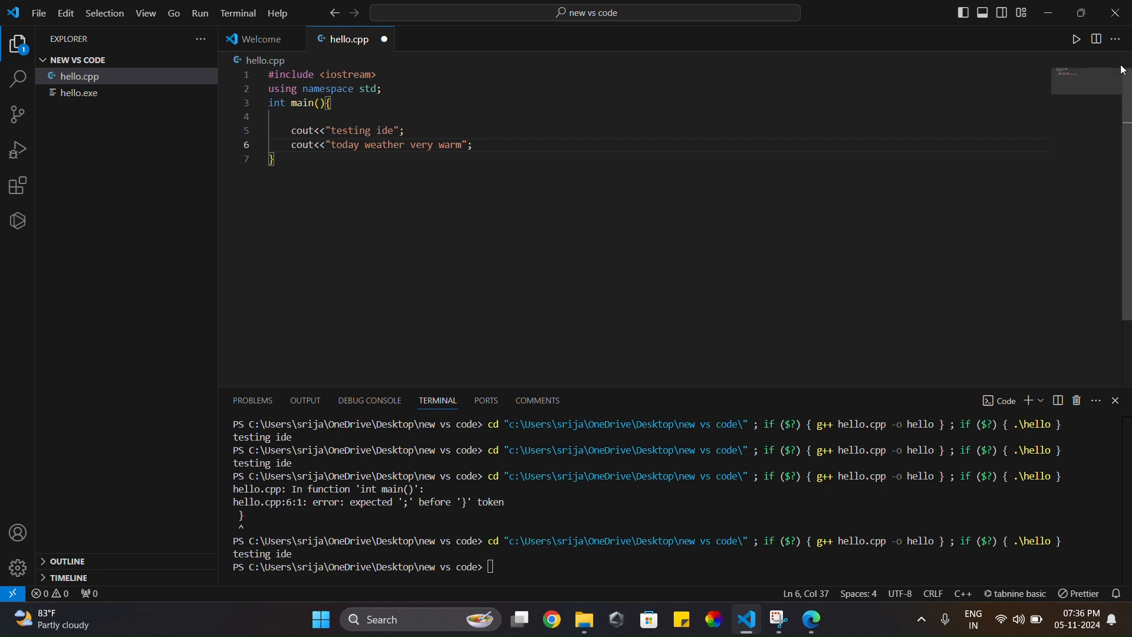
{"action": "left_click", "coordinate": [1078, 39]}
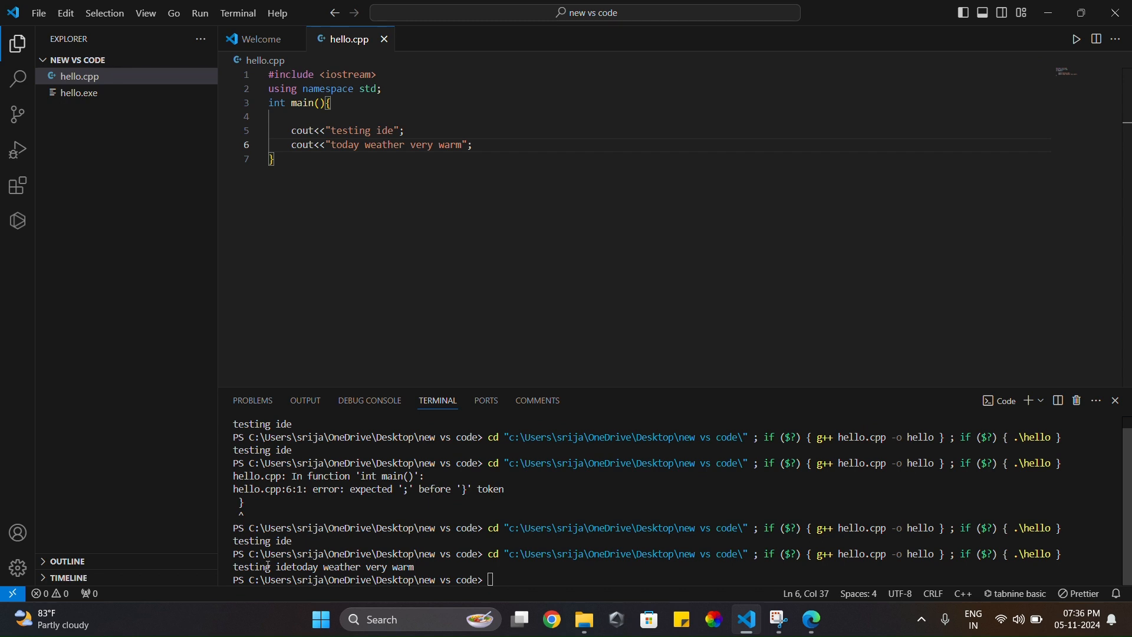
{"action": "left_click_drag", "start_coordinate": [235, 567], "coordinate": [395, 572]}
{"action": "left_click", "coordinate": [430, 334]}
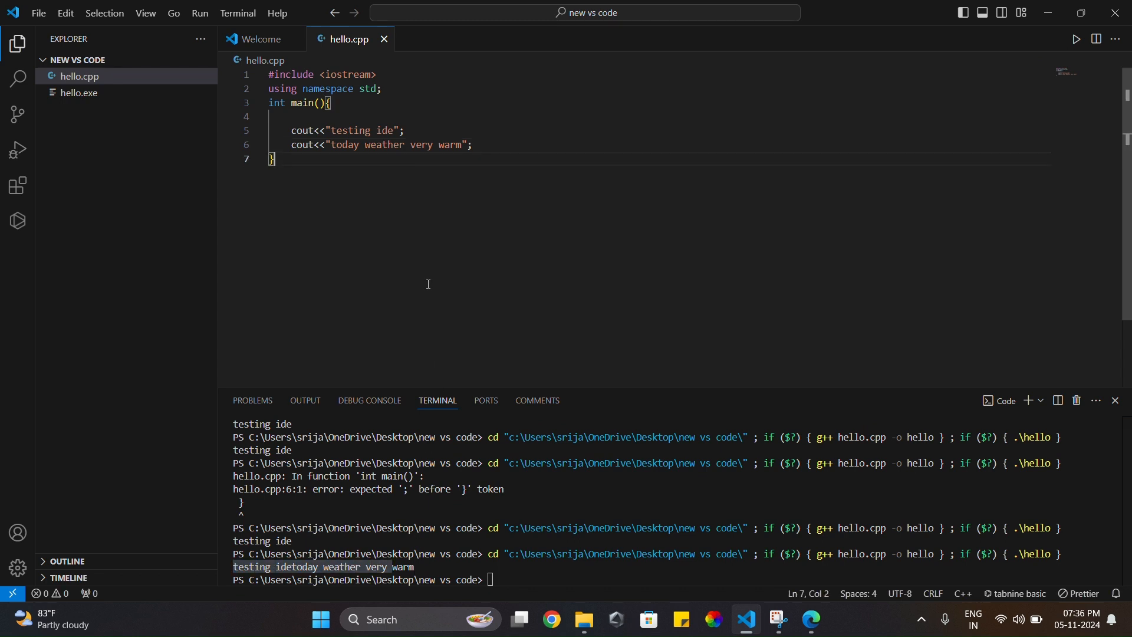
Step: Insert <<endl before the semicolon of the "testing ide" statement, run hello.cpp and check how the two messages are printed
{"action": "left_click", "coordinate": [405, 130]}
{"action": "left_click", "coordinate": [400, 131]}
{"action": "type", "text": "<<endl"}
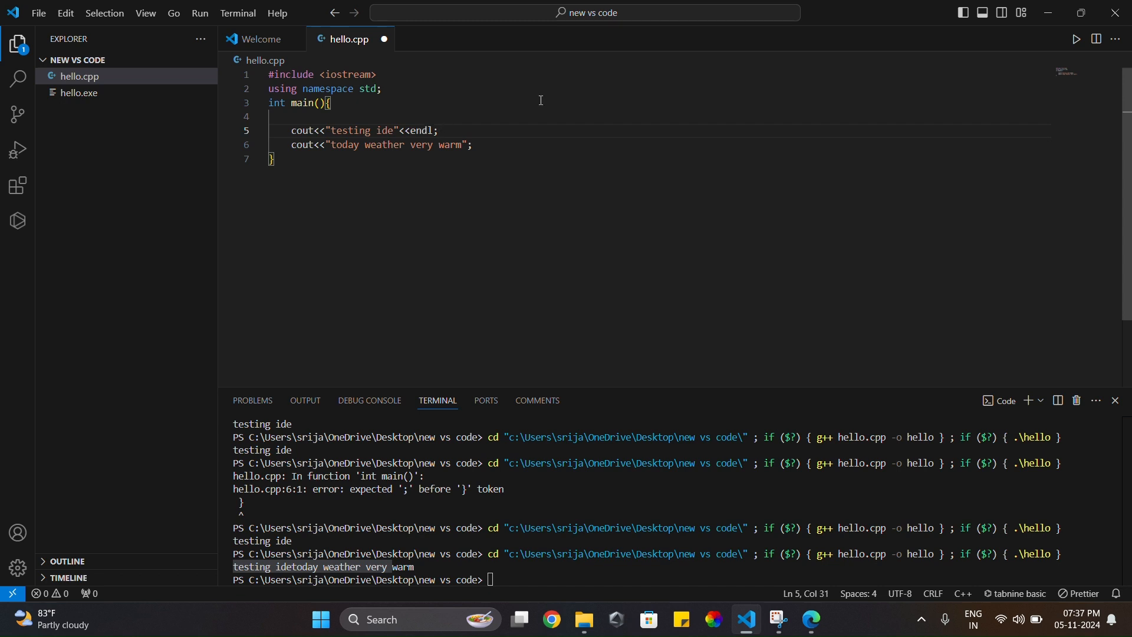
{"action": "left_click", "coordinate": [1081, 40]}
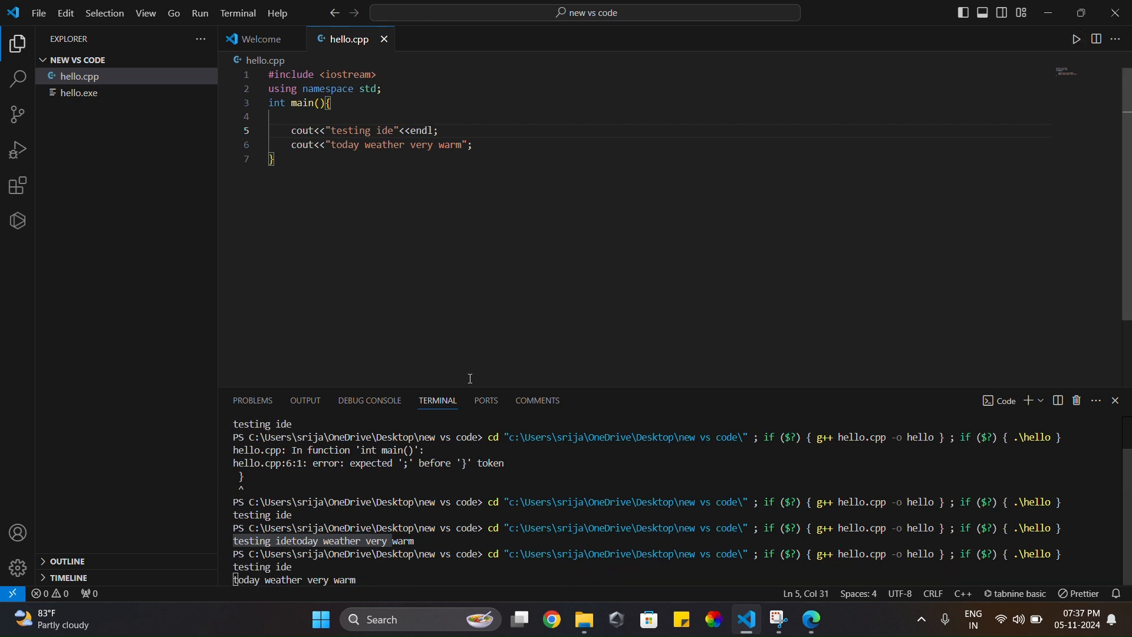
{"action": "left_click_drag", "start_coordinate": [358, 569], "coordinate": [235, 554]}
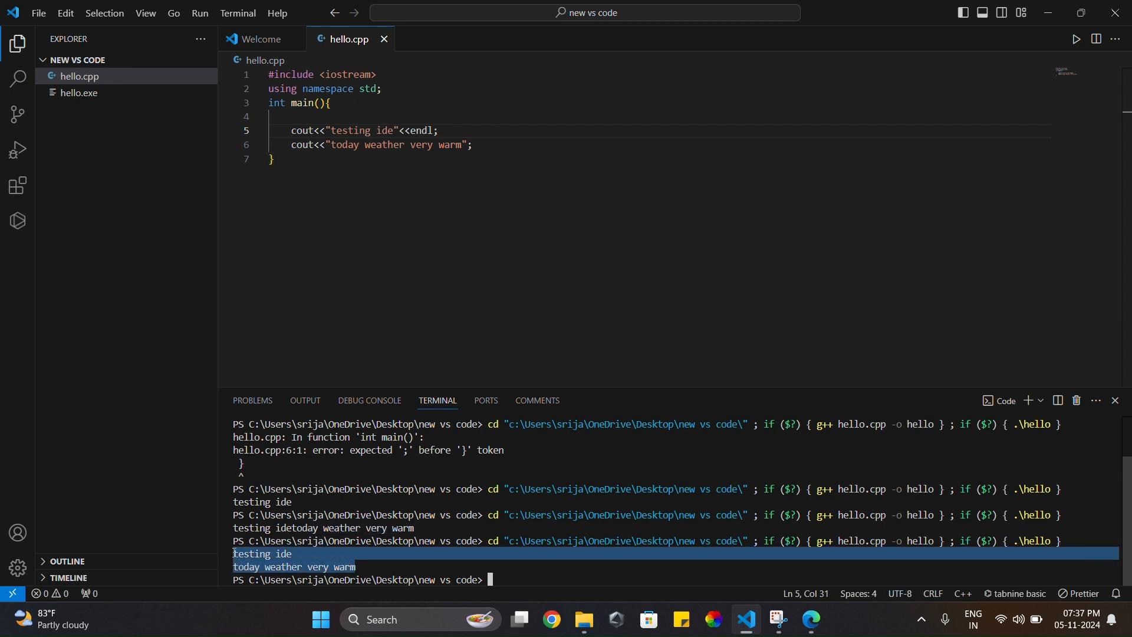
{"action": "left_click", "coordinate": [445, 491]}
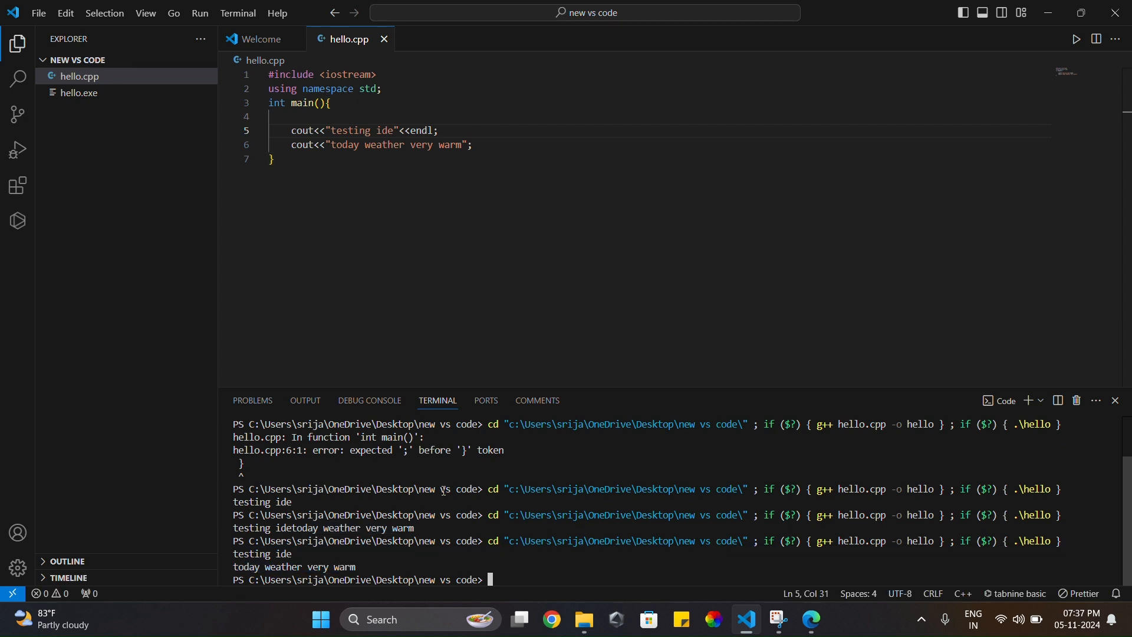
{"action": "left_click_drag", "start_coordinate": [232, 556], "coordinate": [369, 569]}
{"action": "left_click", "coordinate": [401, 574]}
{"action": "left_click", "coordinate": [398, 225]}
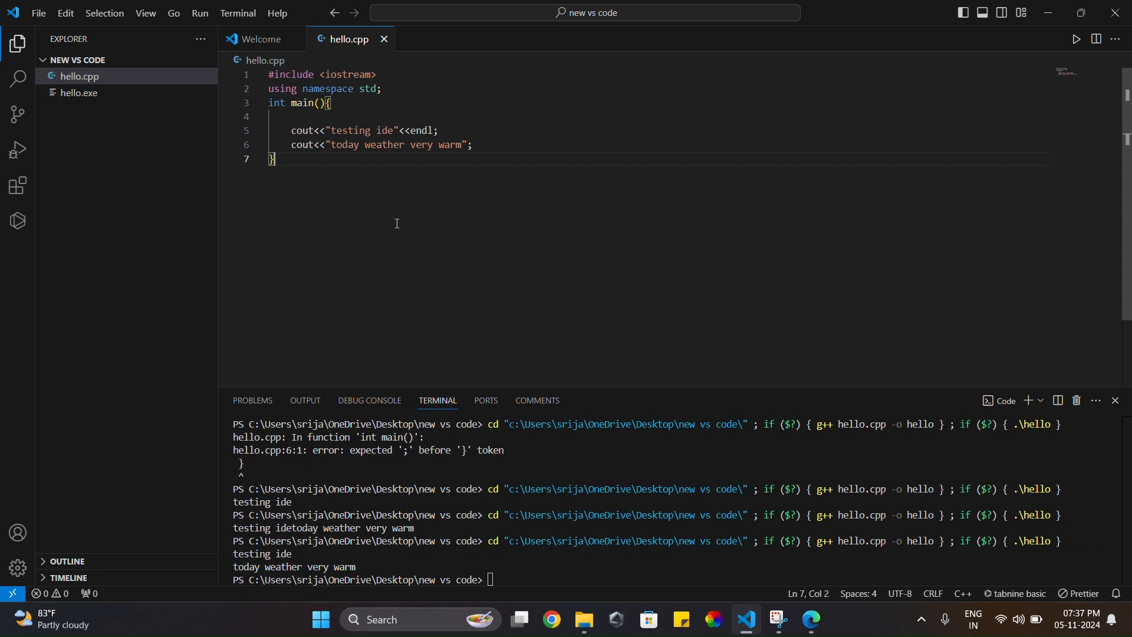